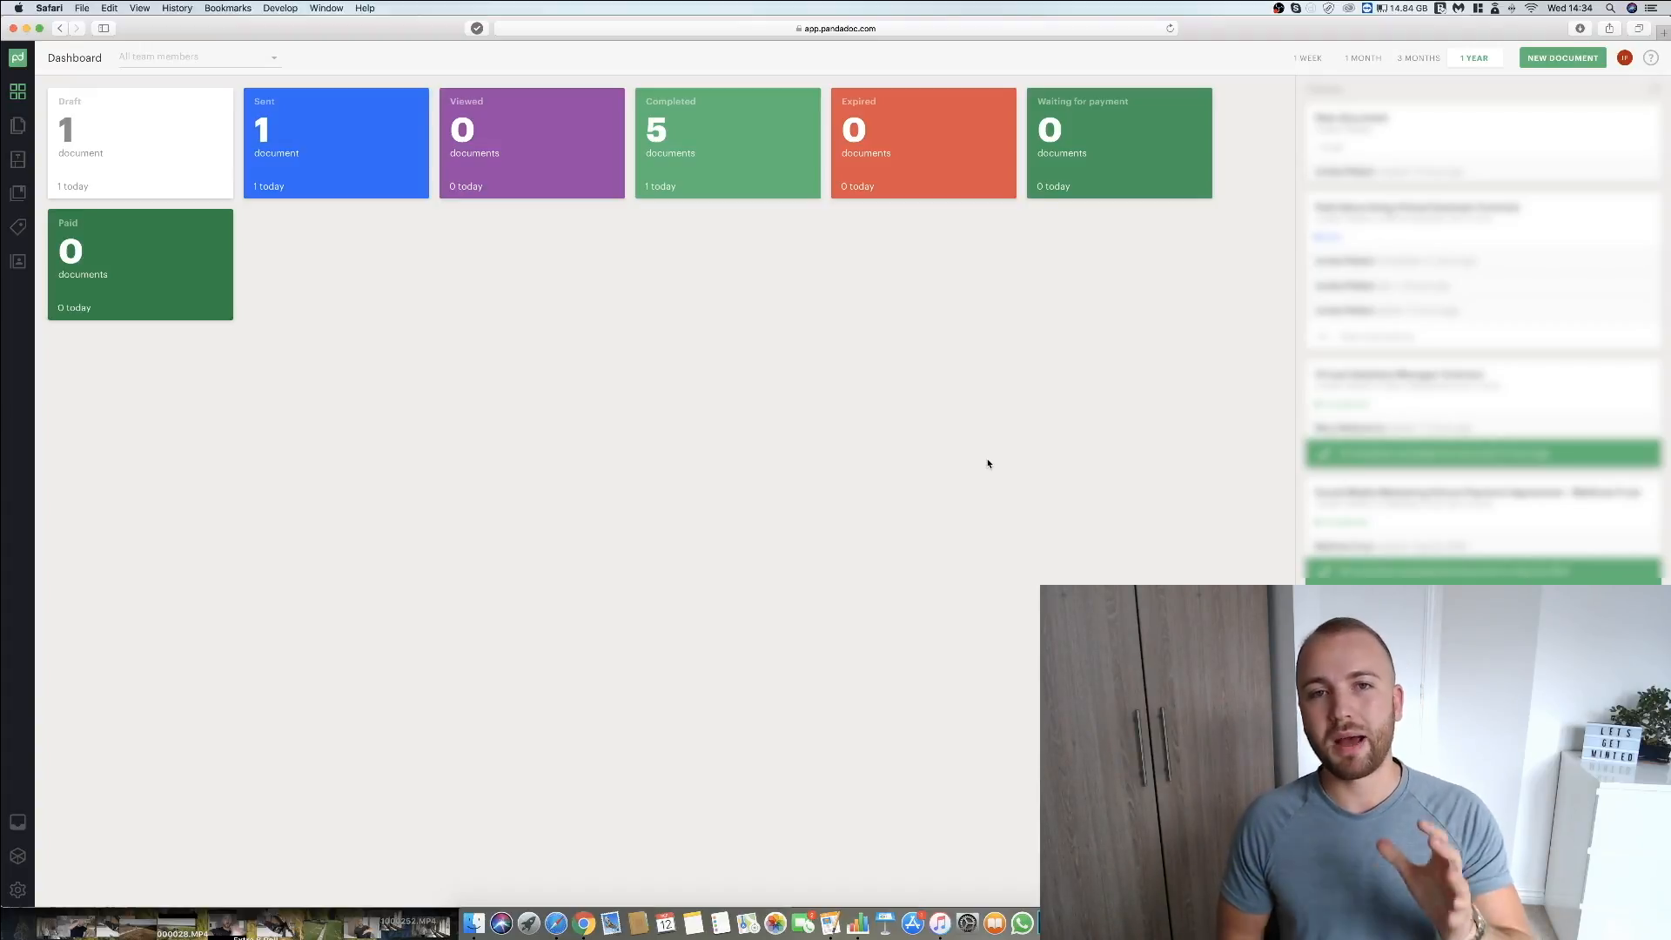
click(926, 28)
click(784, 583)
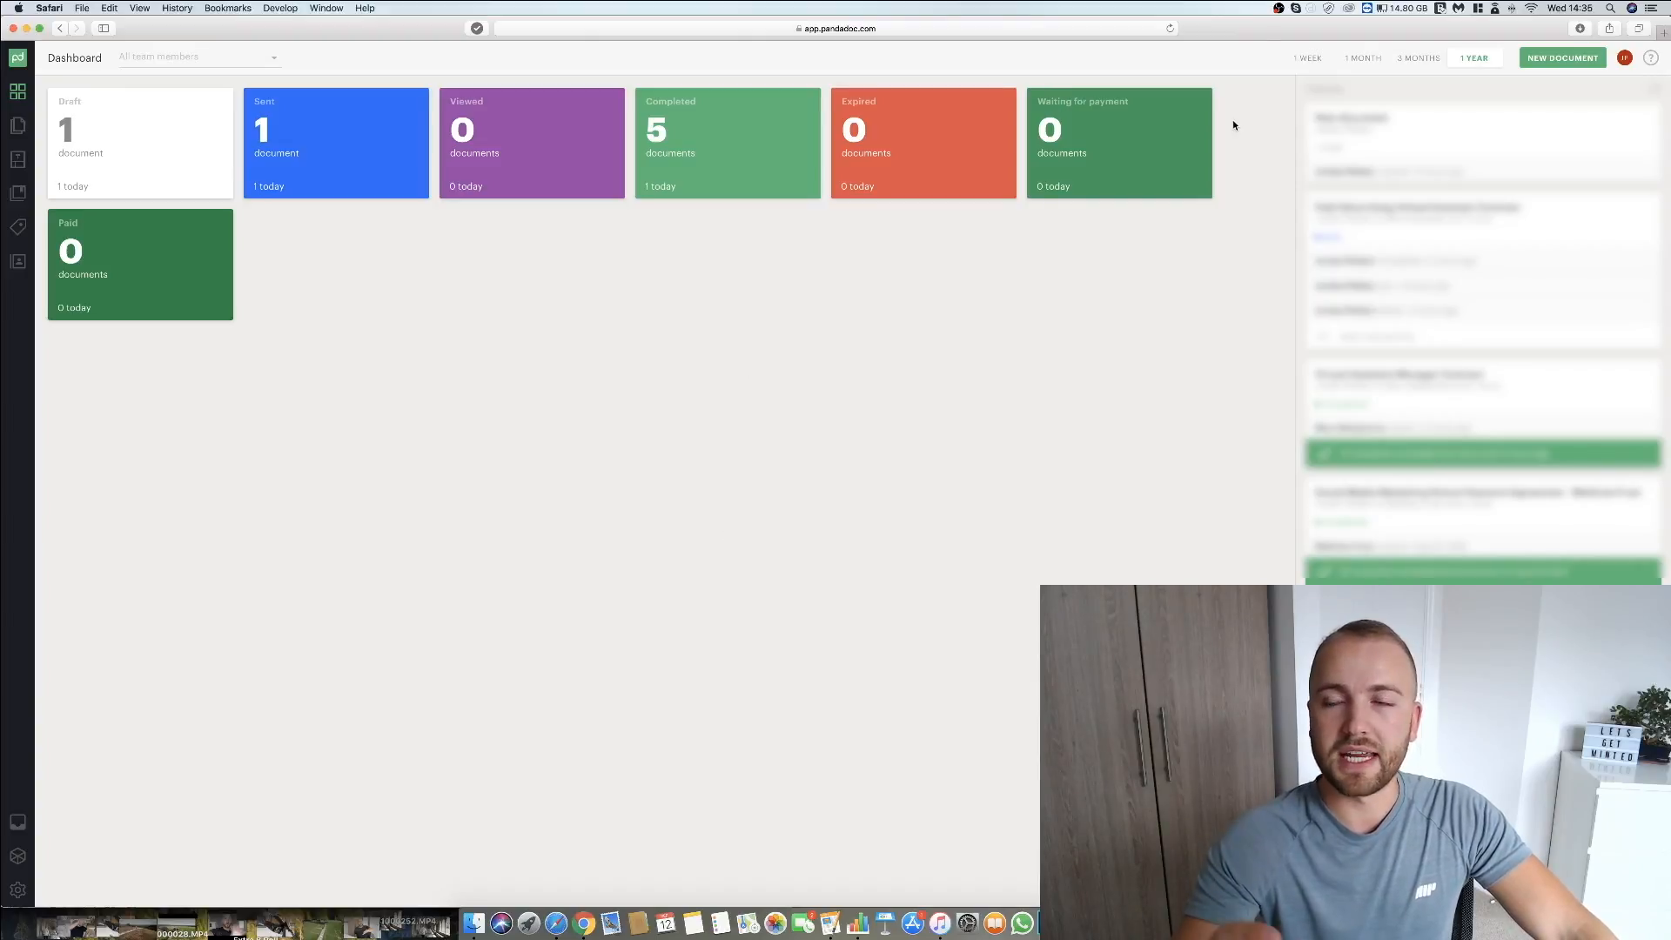
Create a new blank document and place an empty text block at the start of its page.
click(1559, 58)
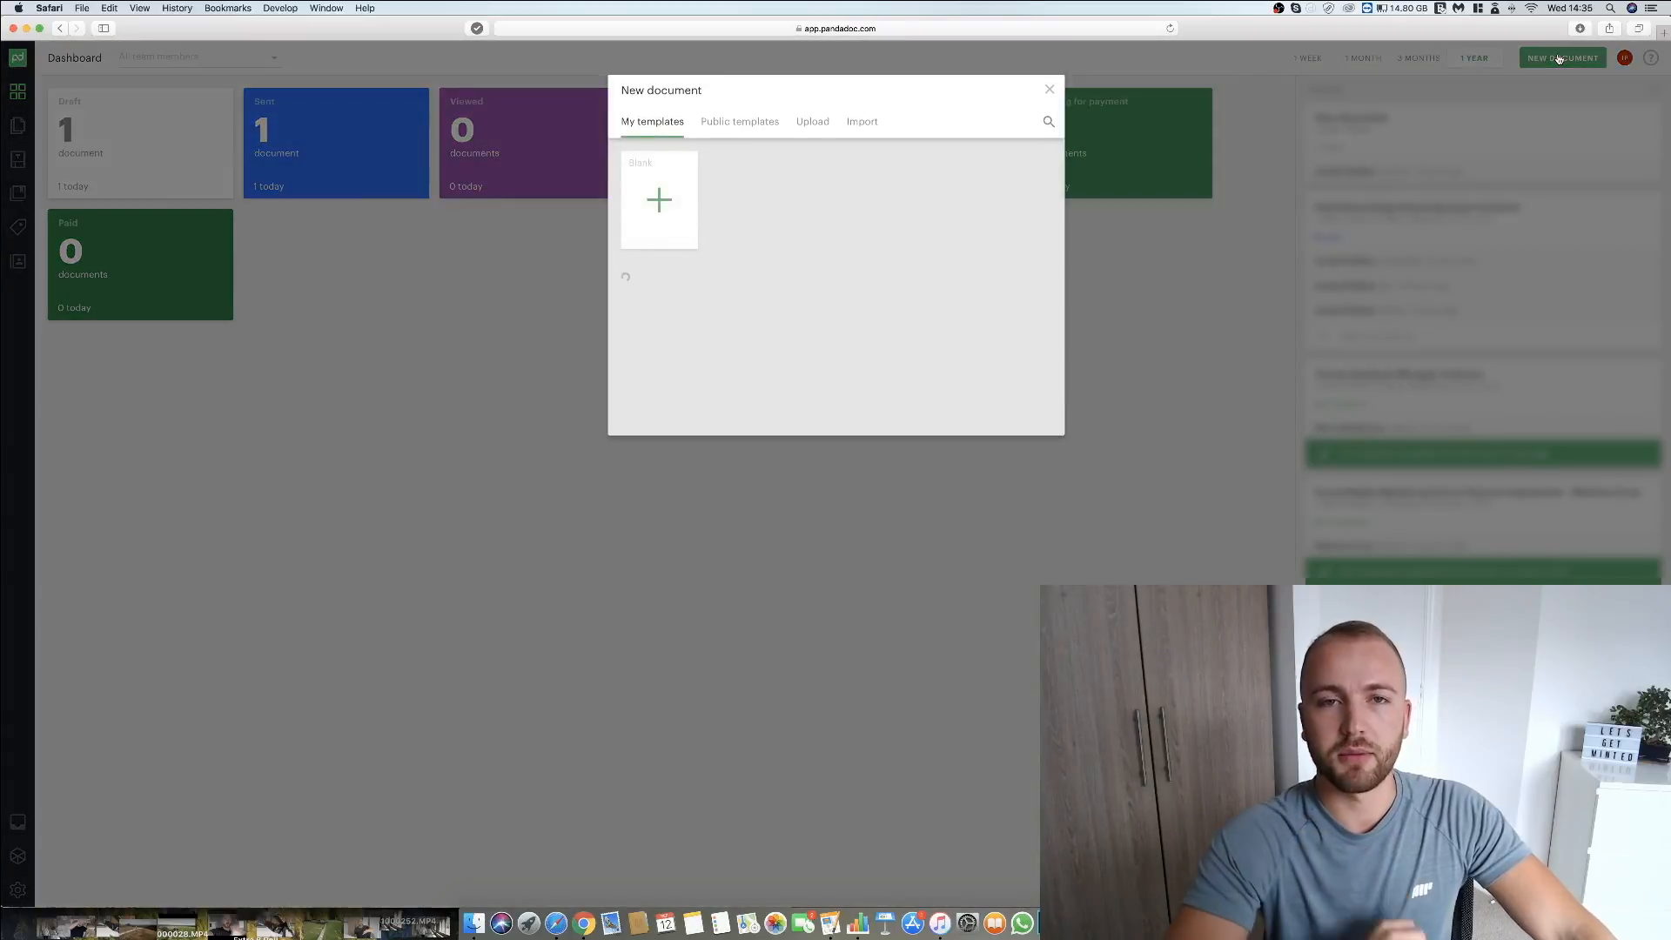
click(659, 230)
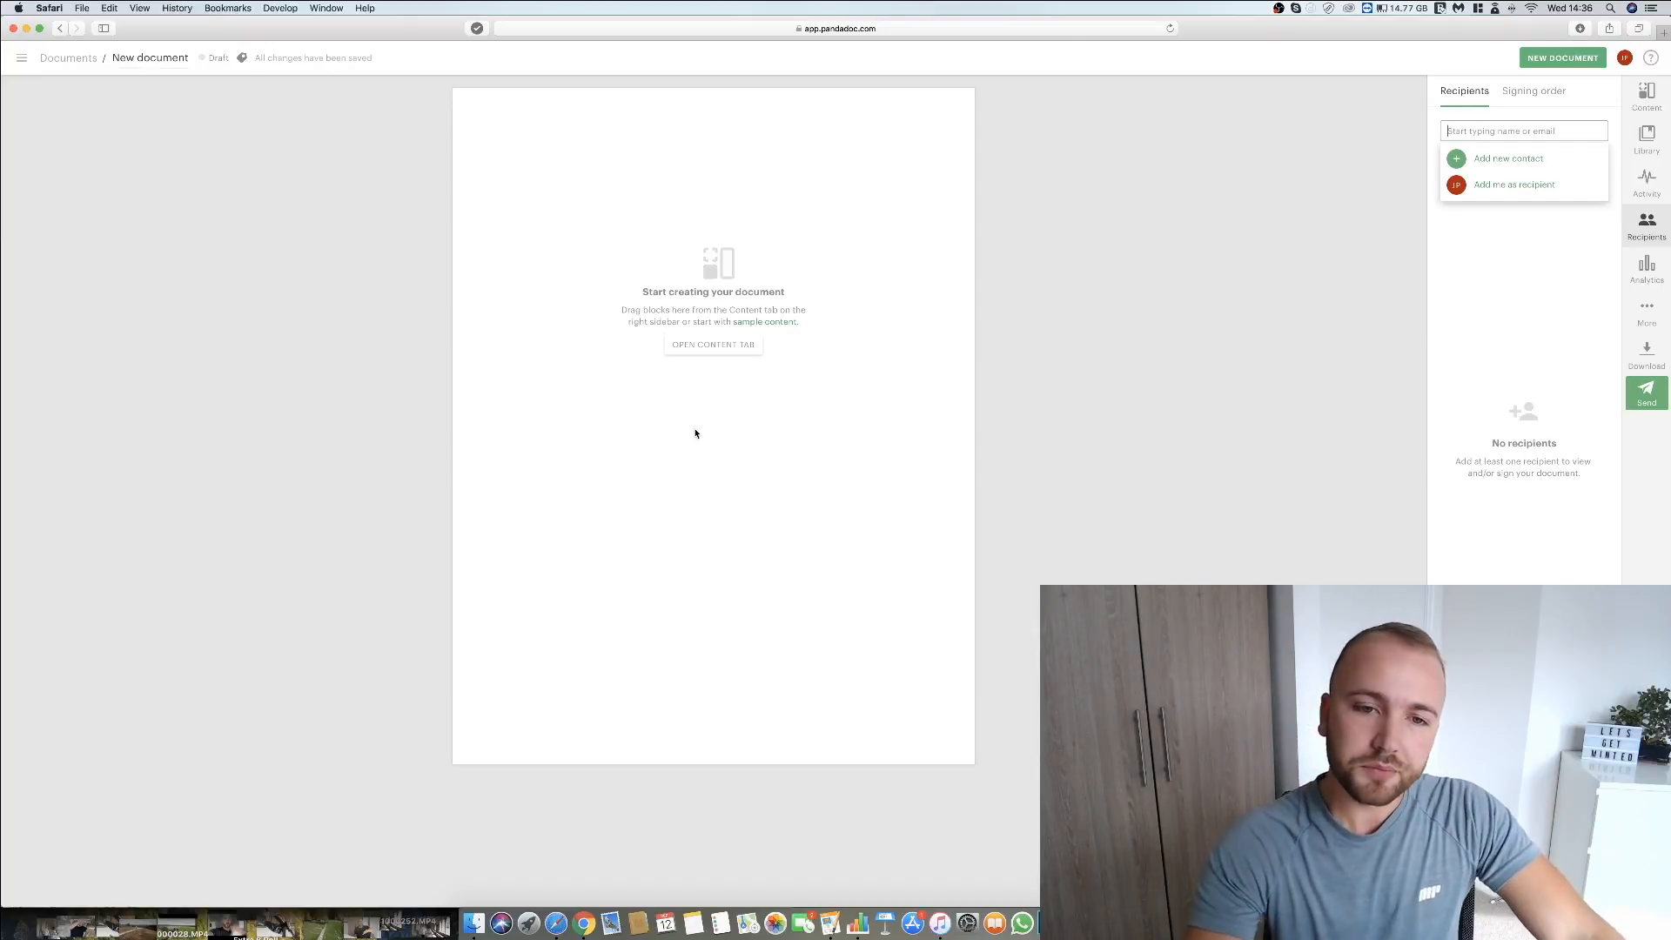
click(709, 345)
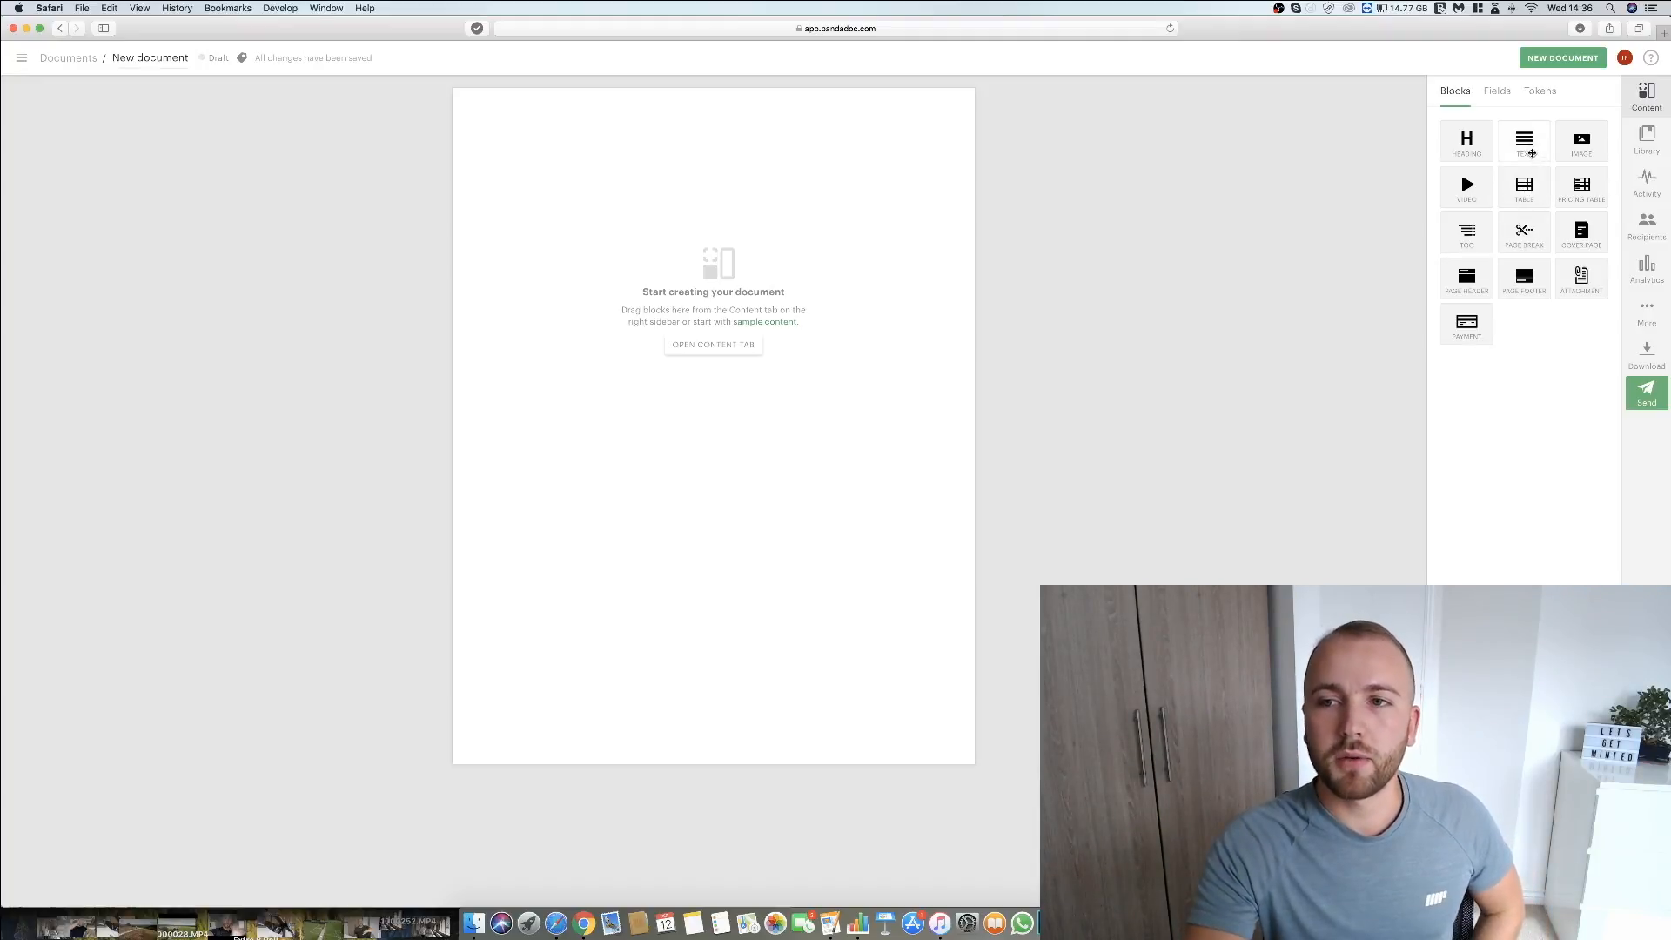
drag(1531, 153, 706, 144)
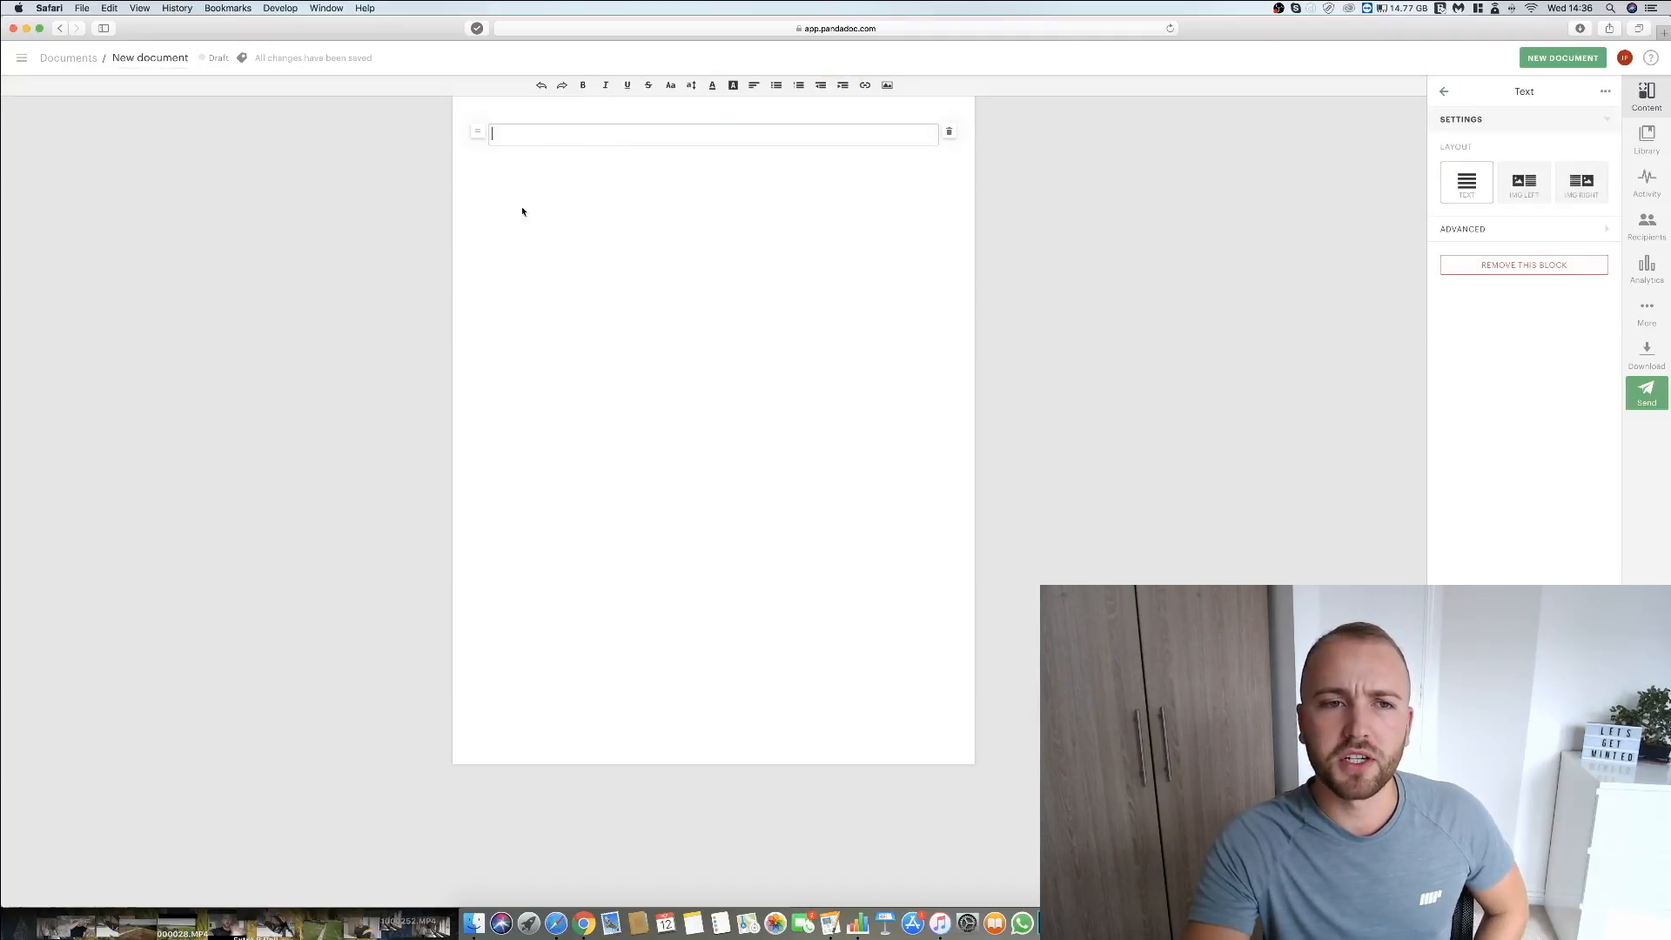
click(497, 133)
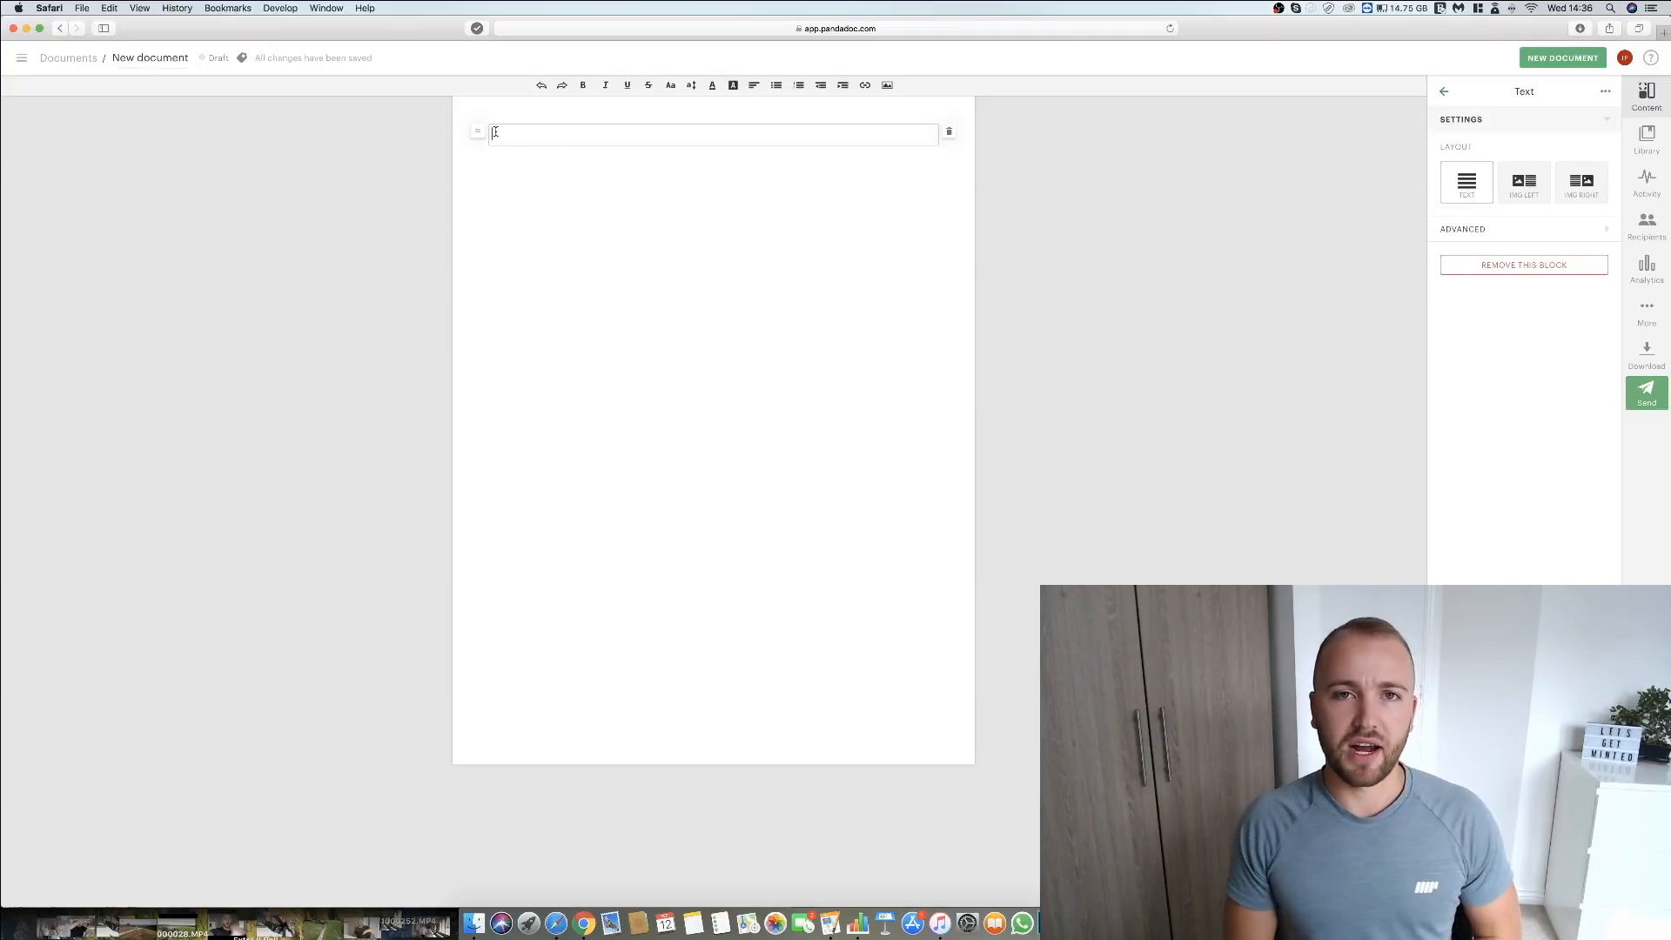
Leave the new document and open the Social Media Client Proposal template.
click(69, 59)
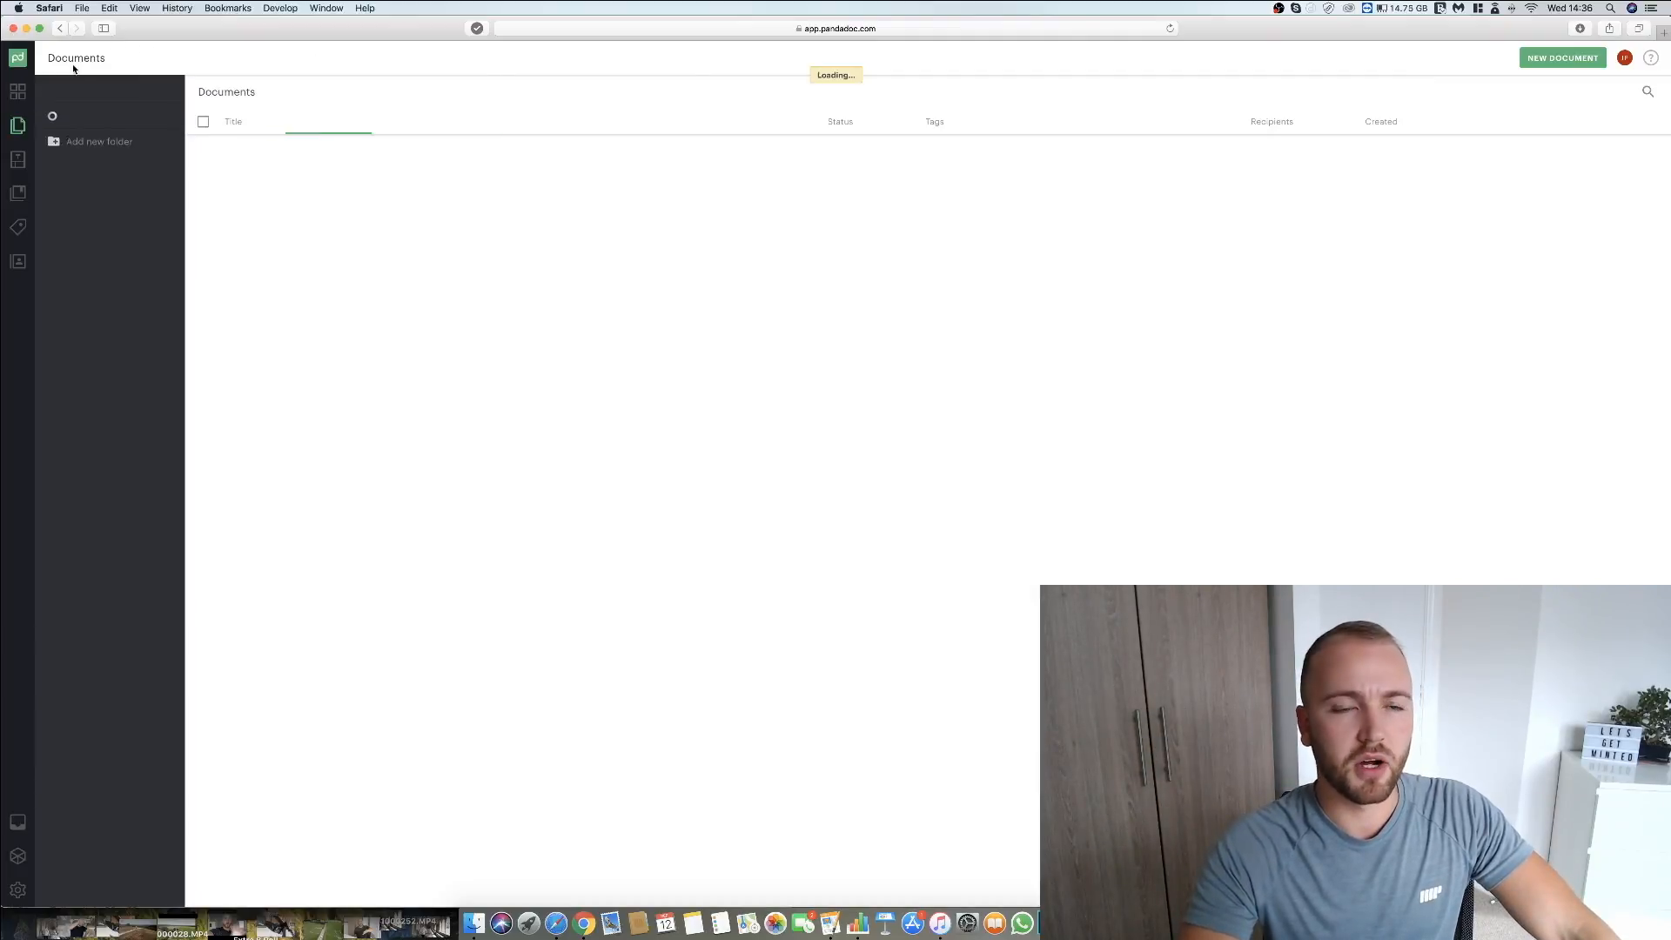
click(23, 169)
click(317, 192)
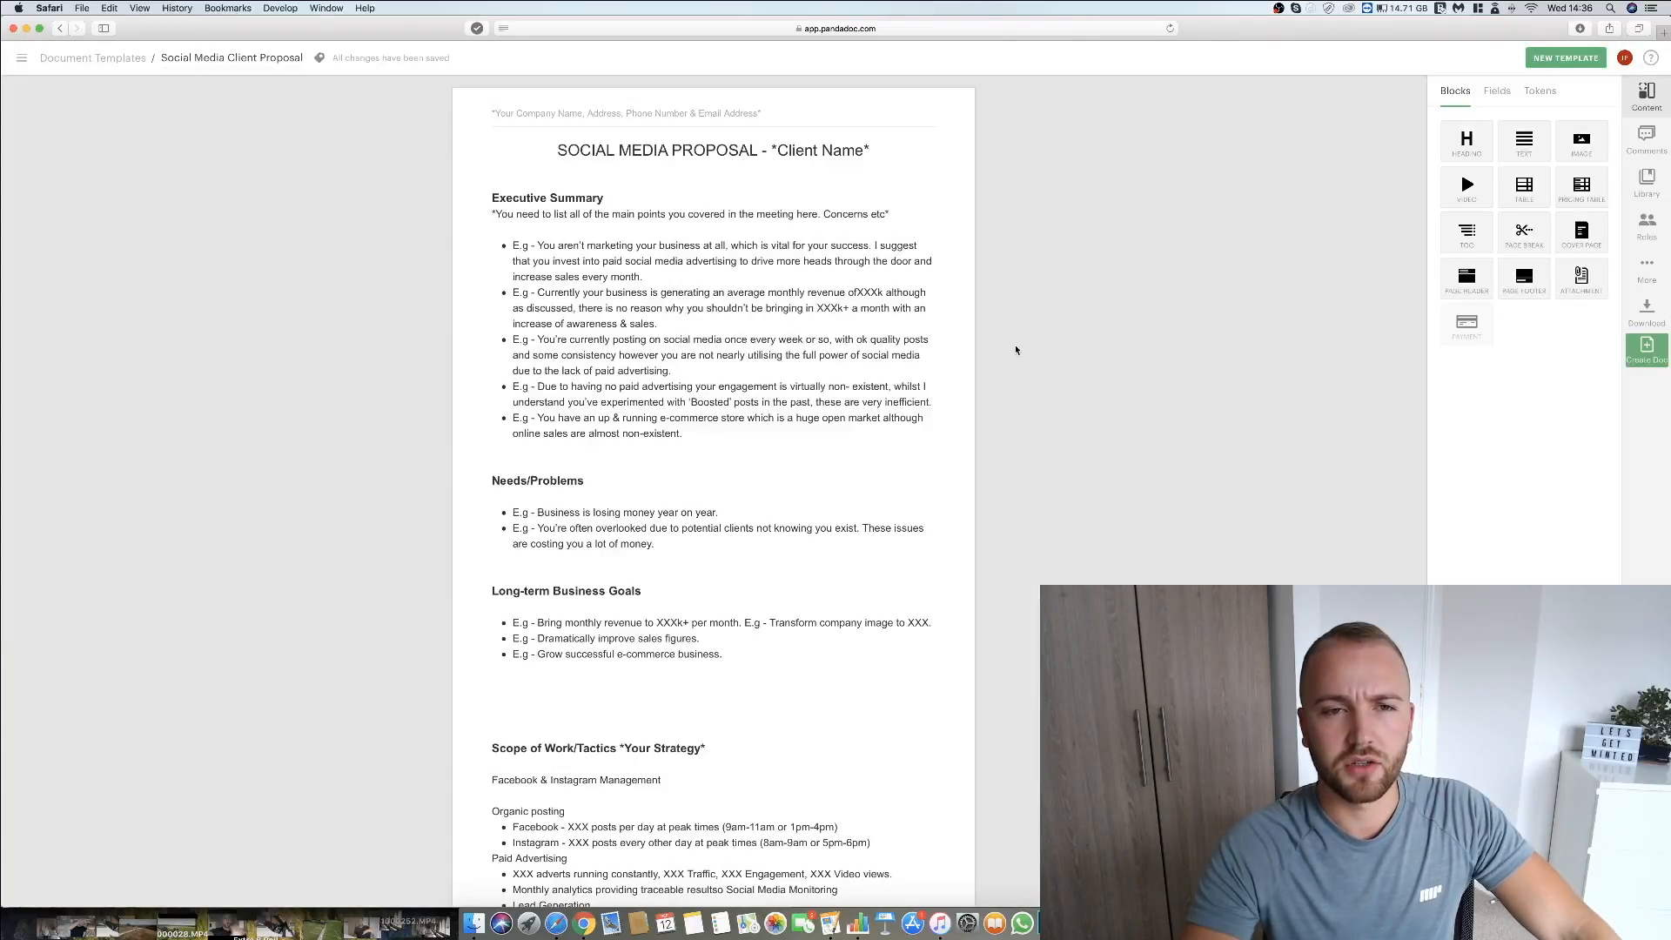
Look through the proposal template from the Executive Summary to the Acceptance section with its signing fields.
scroll(1016, 350, down, 20)
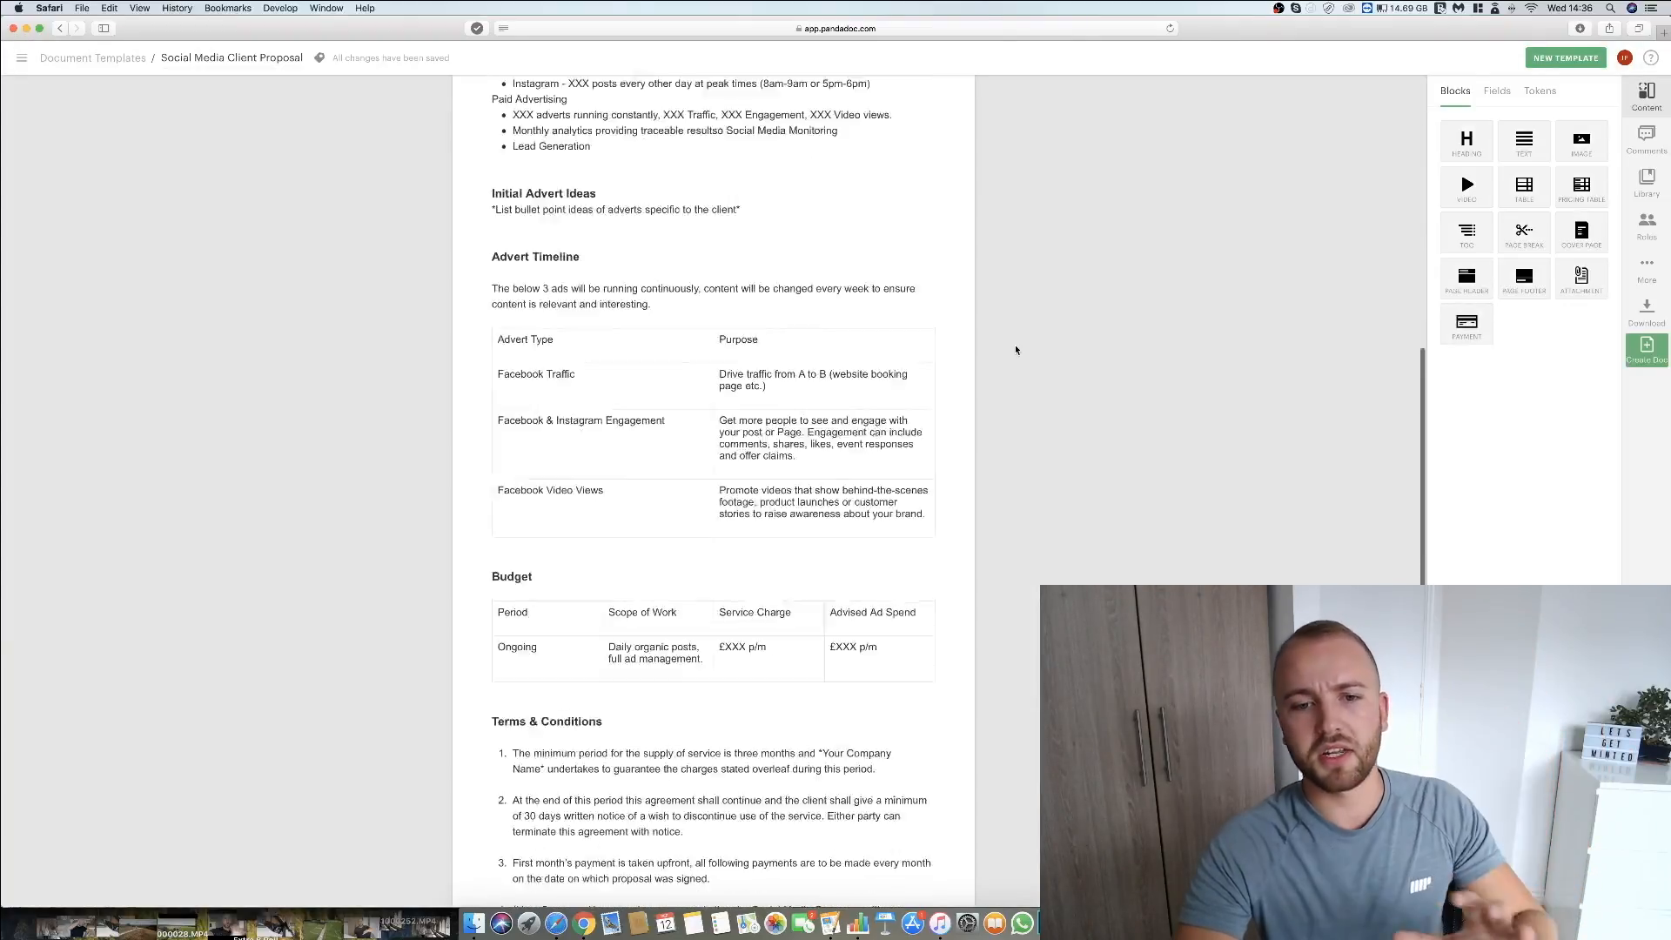
scroll(1015, 349, up, 20)
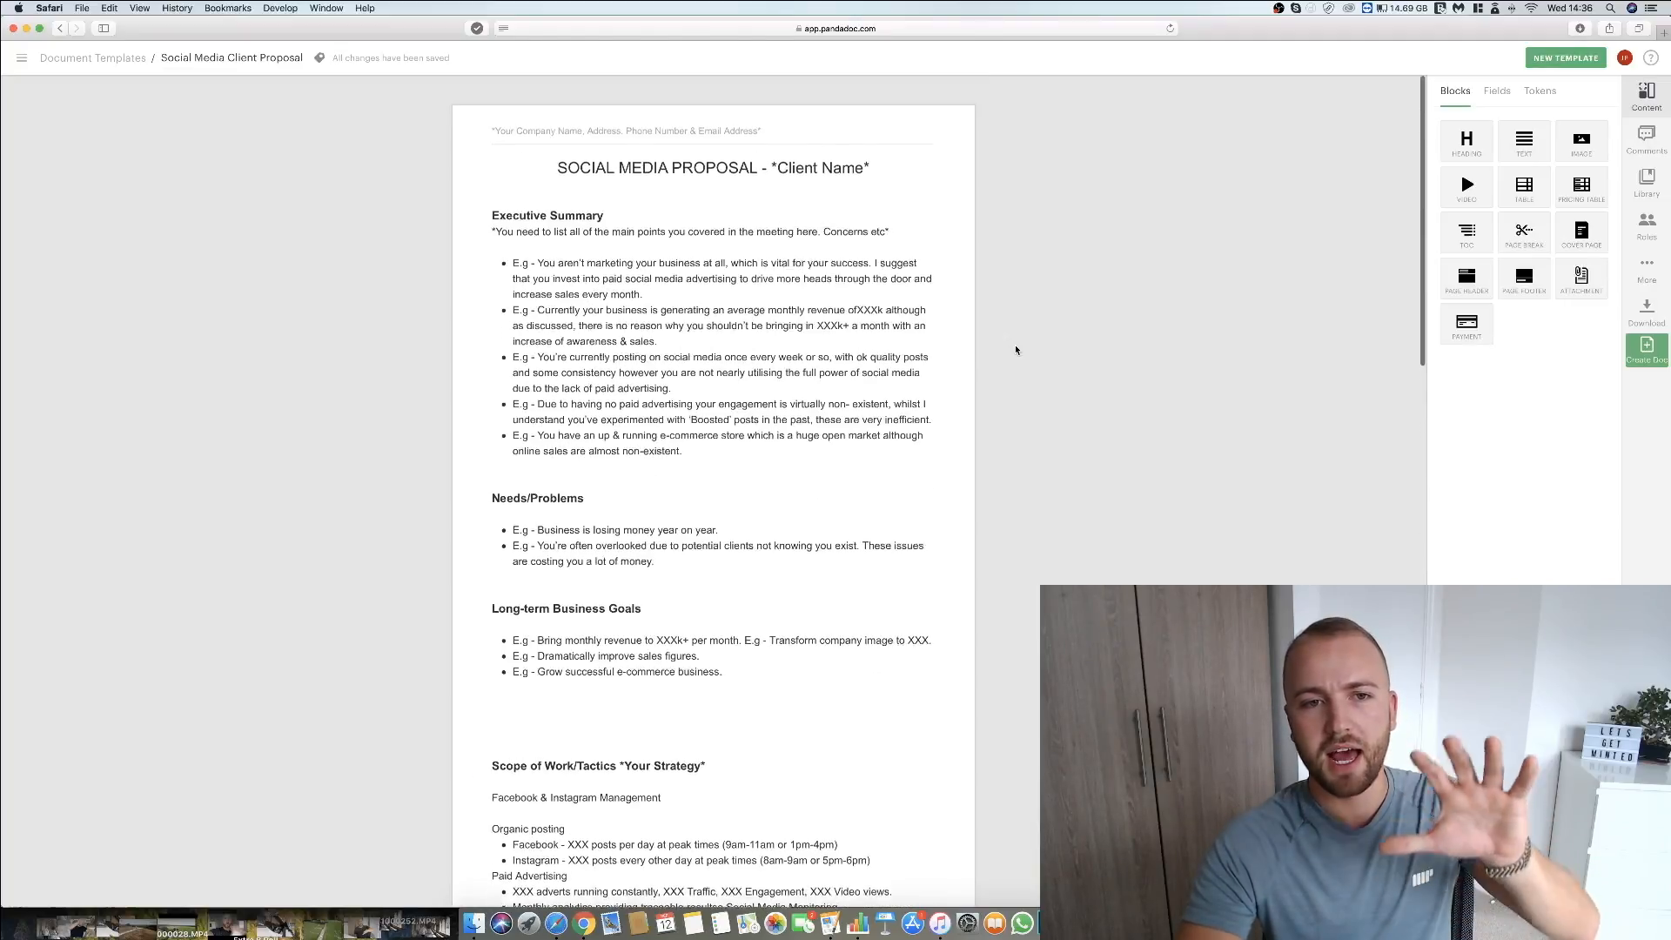
scroll(1016, 350, down, 12)
scroll(1015, 349, down, 8)
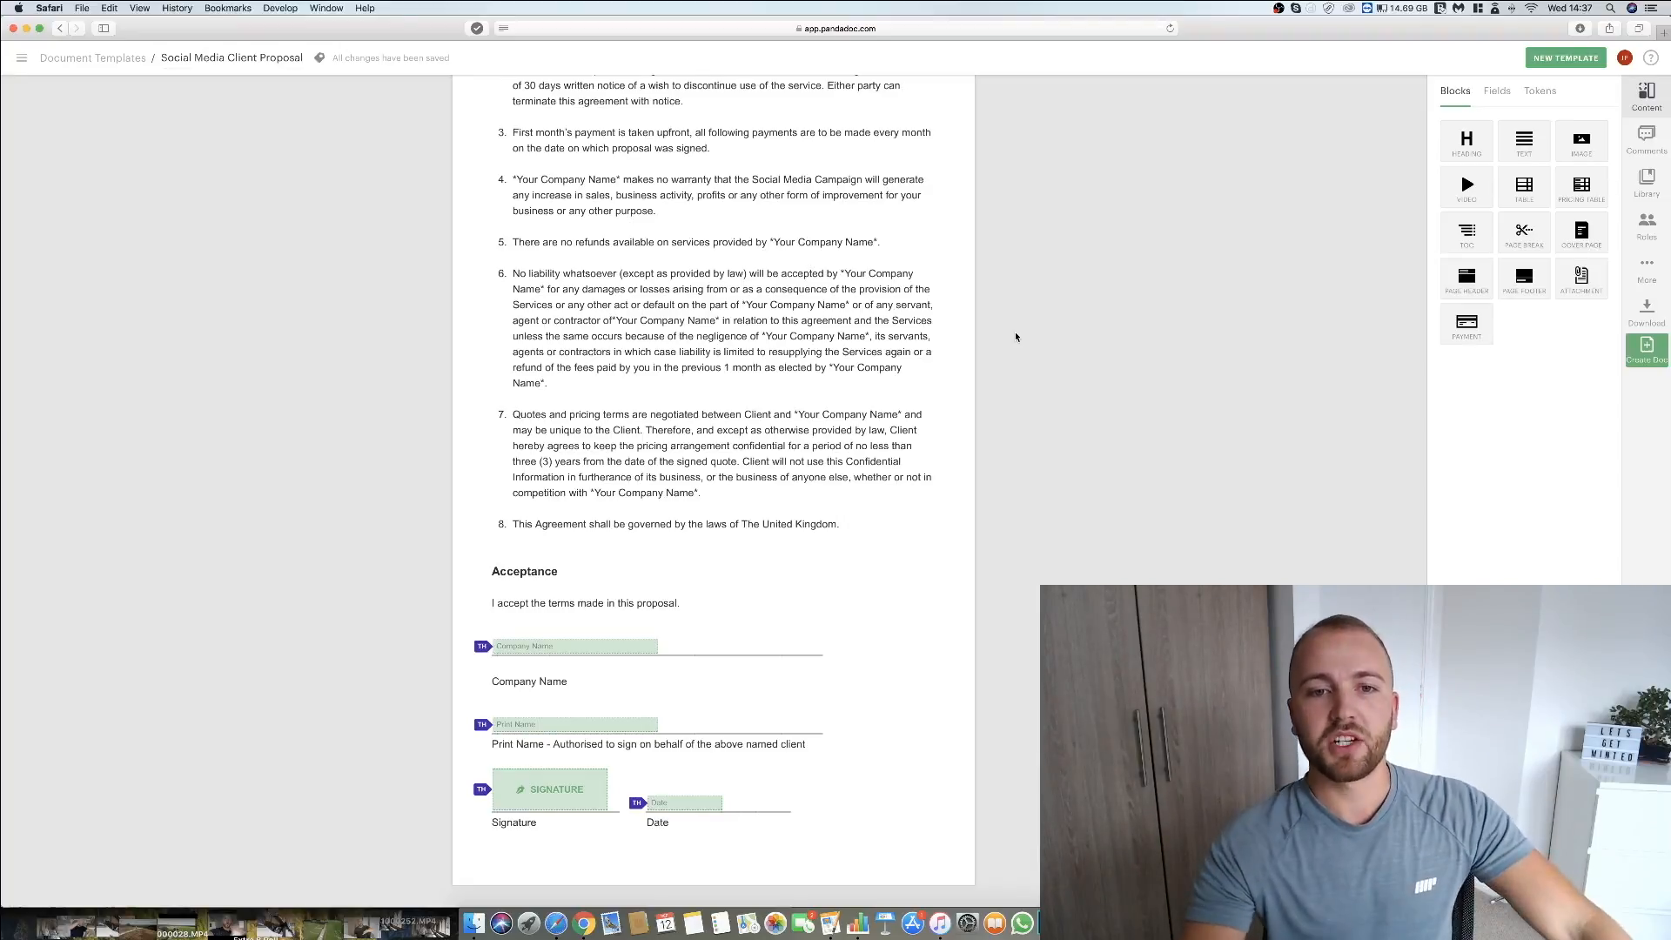
scroll(1015, 348, up, 20)
scroll(1016, 340, down, 3)
scroll(1015, 338, down, 15)
scroll(1015, 337, up, 18)
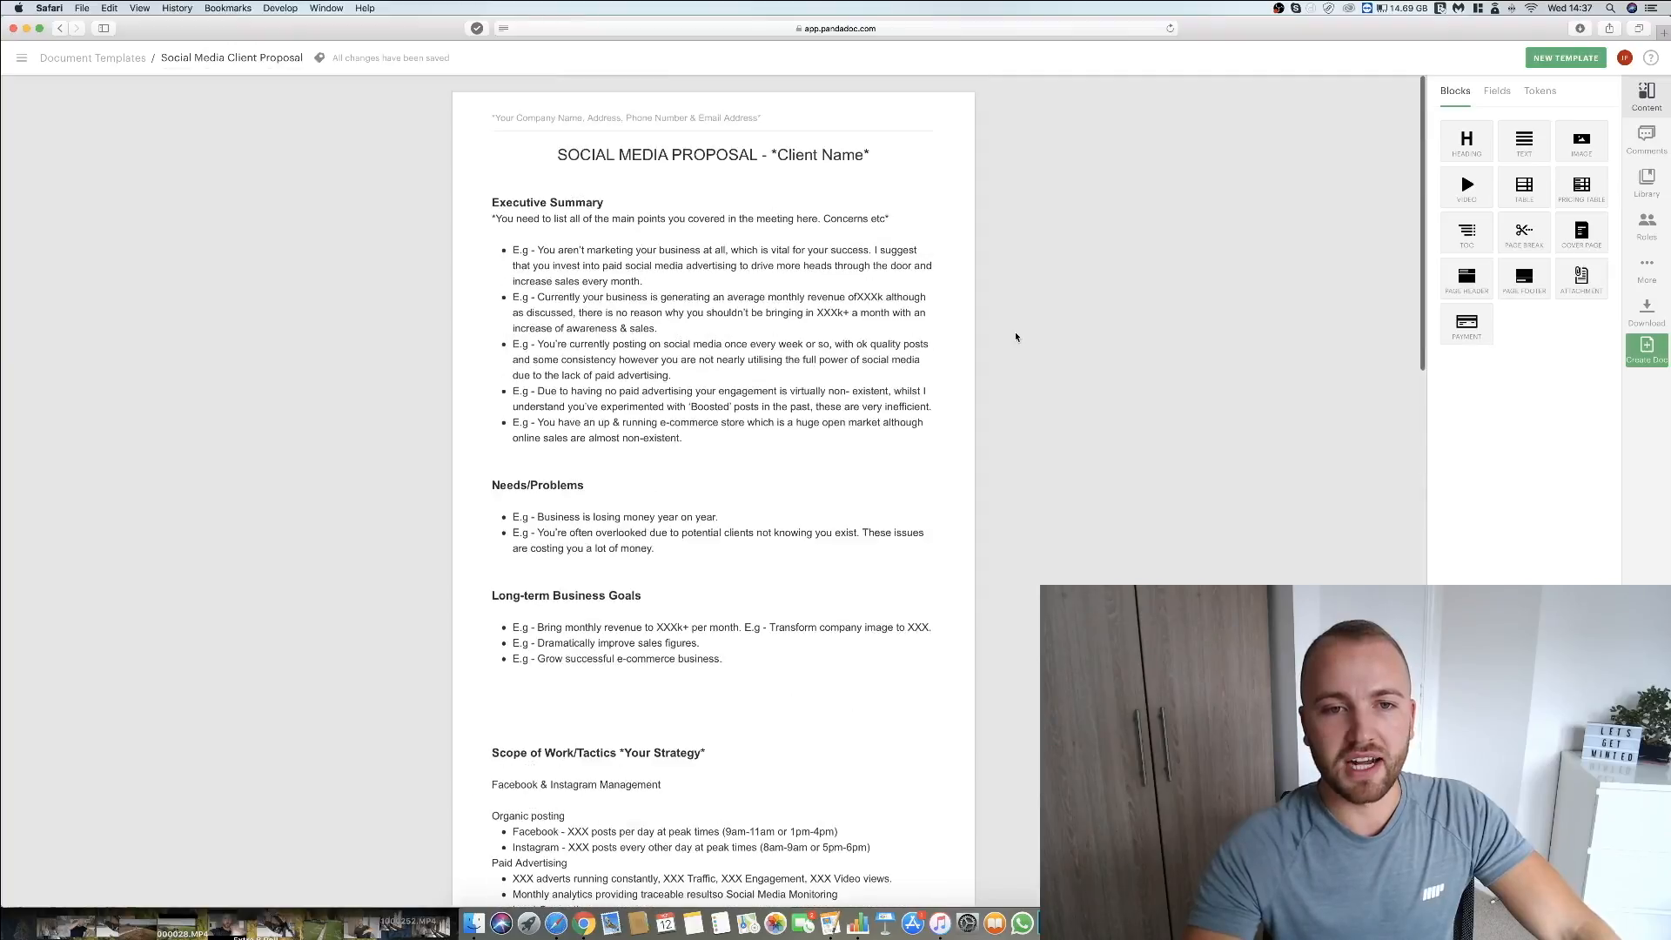
scroll(981, 433, down, 18)
Delete the blank line under the acceptance sentence and remove the Company Name, Print Name, Signature and Date fields.
click(763, 421)
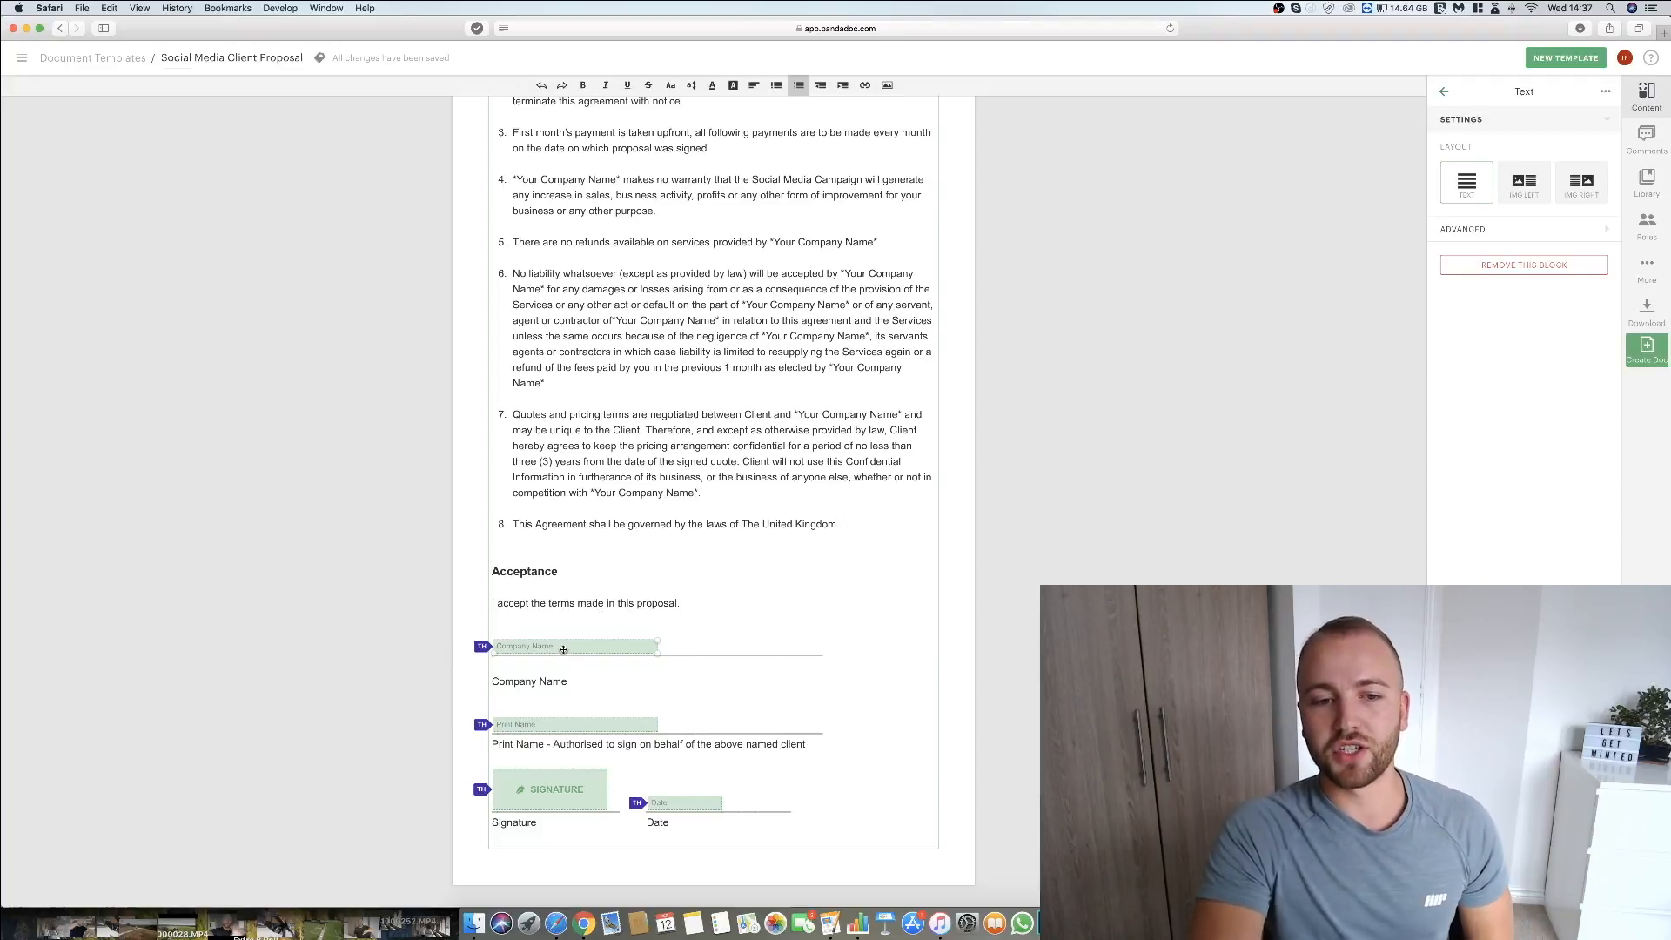
click(534, 666)
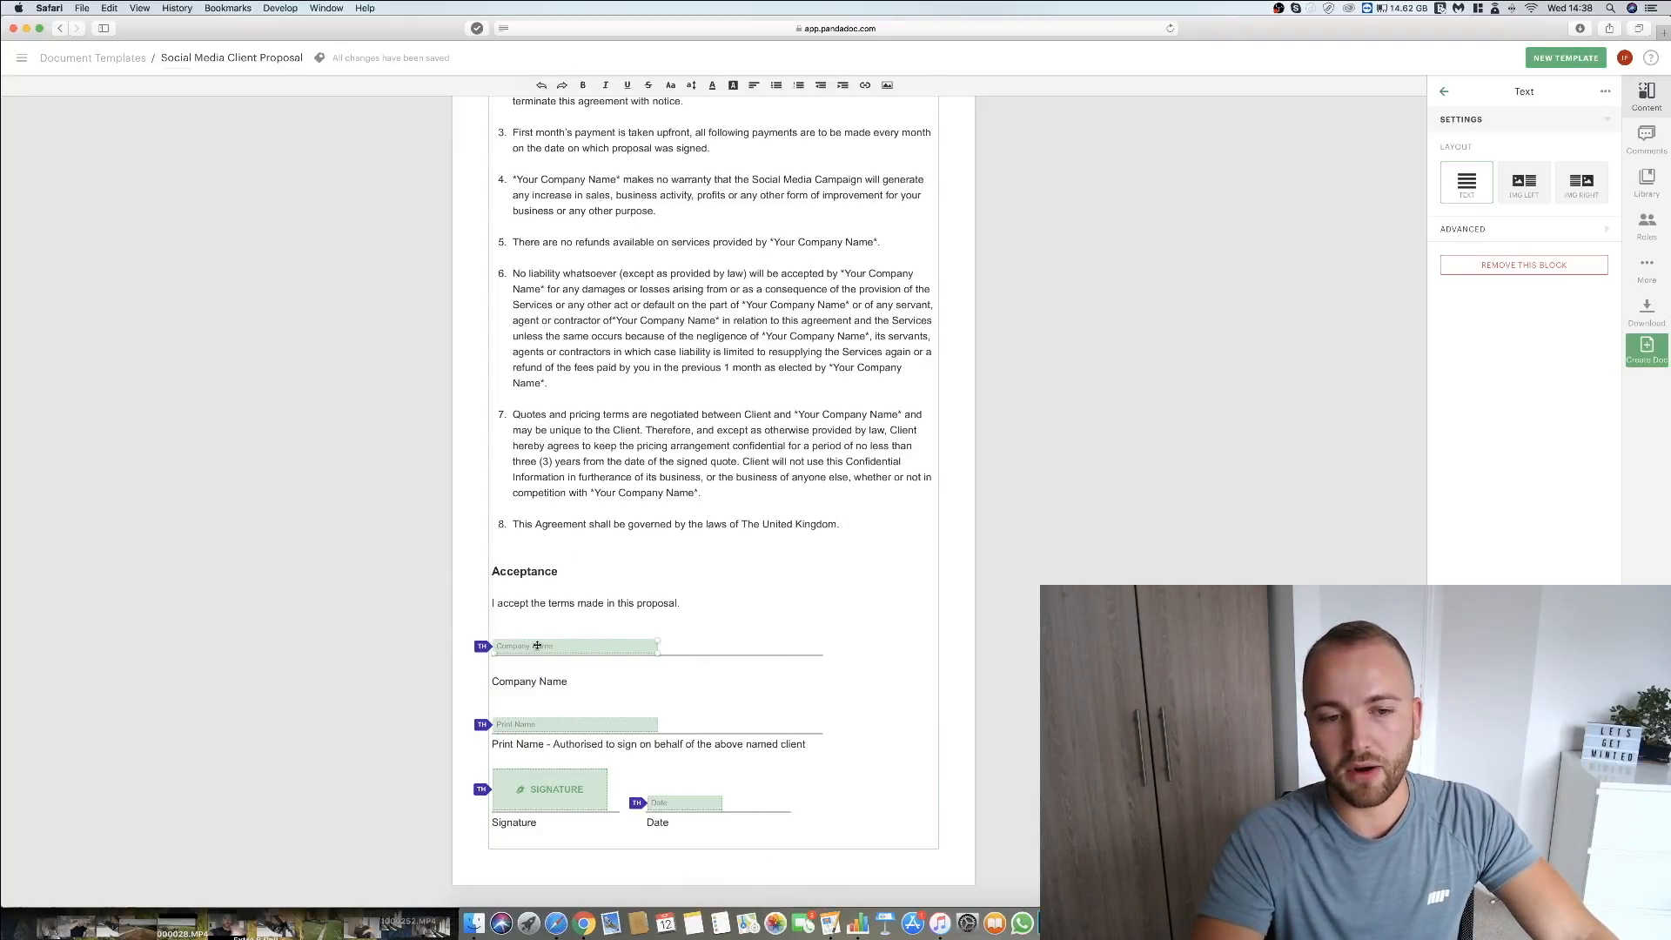
click(577, 649)
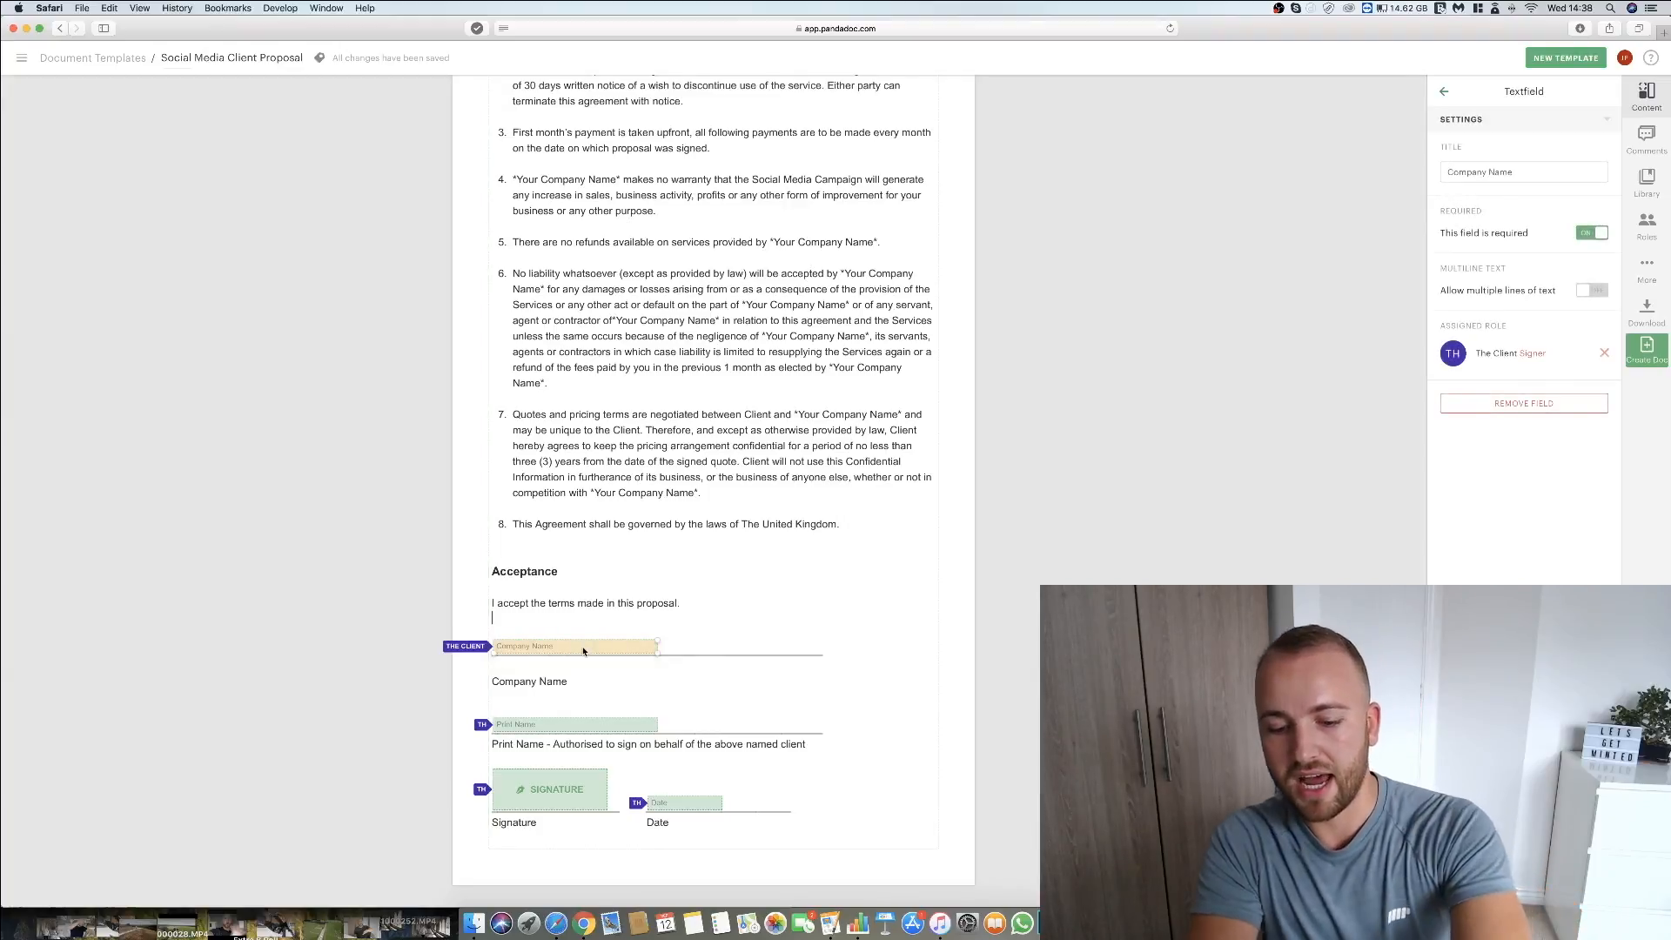
key(BackSpace)
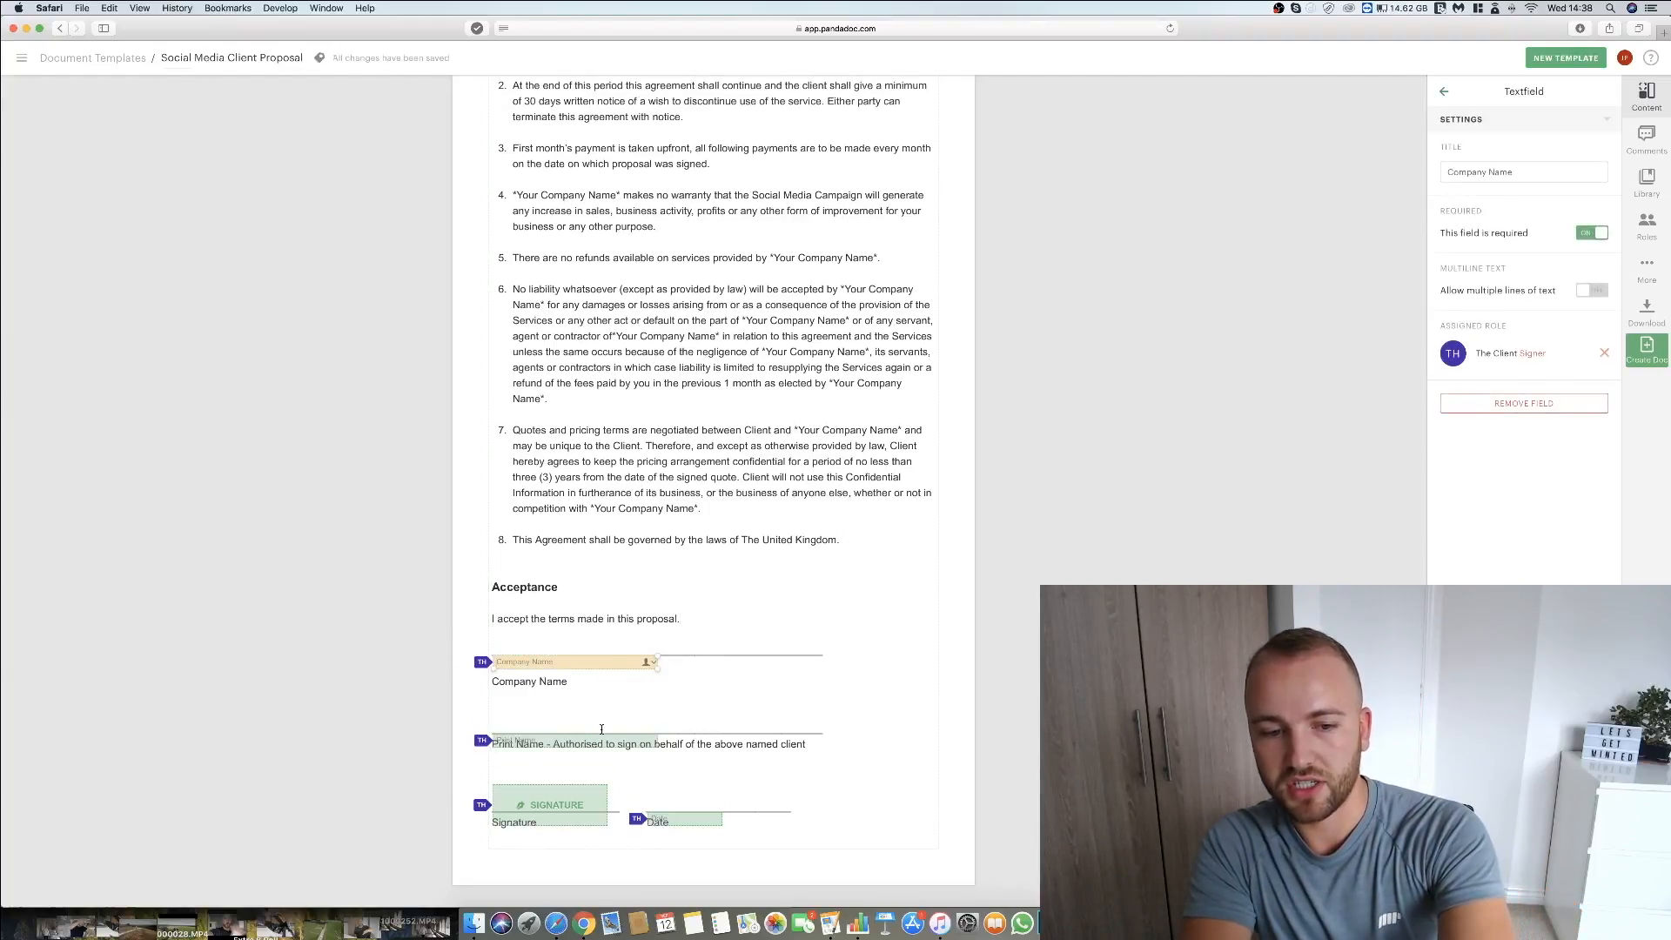
click(591, 740)
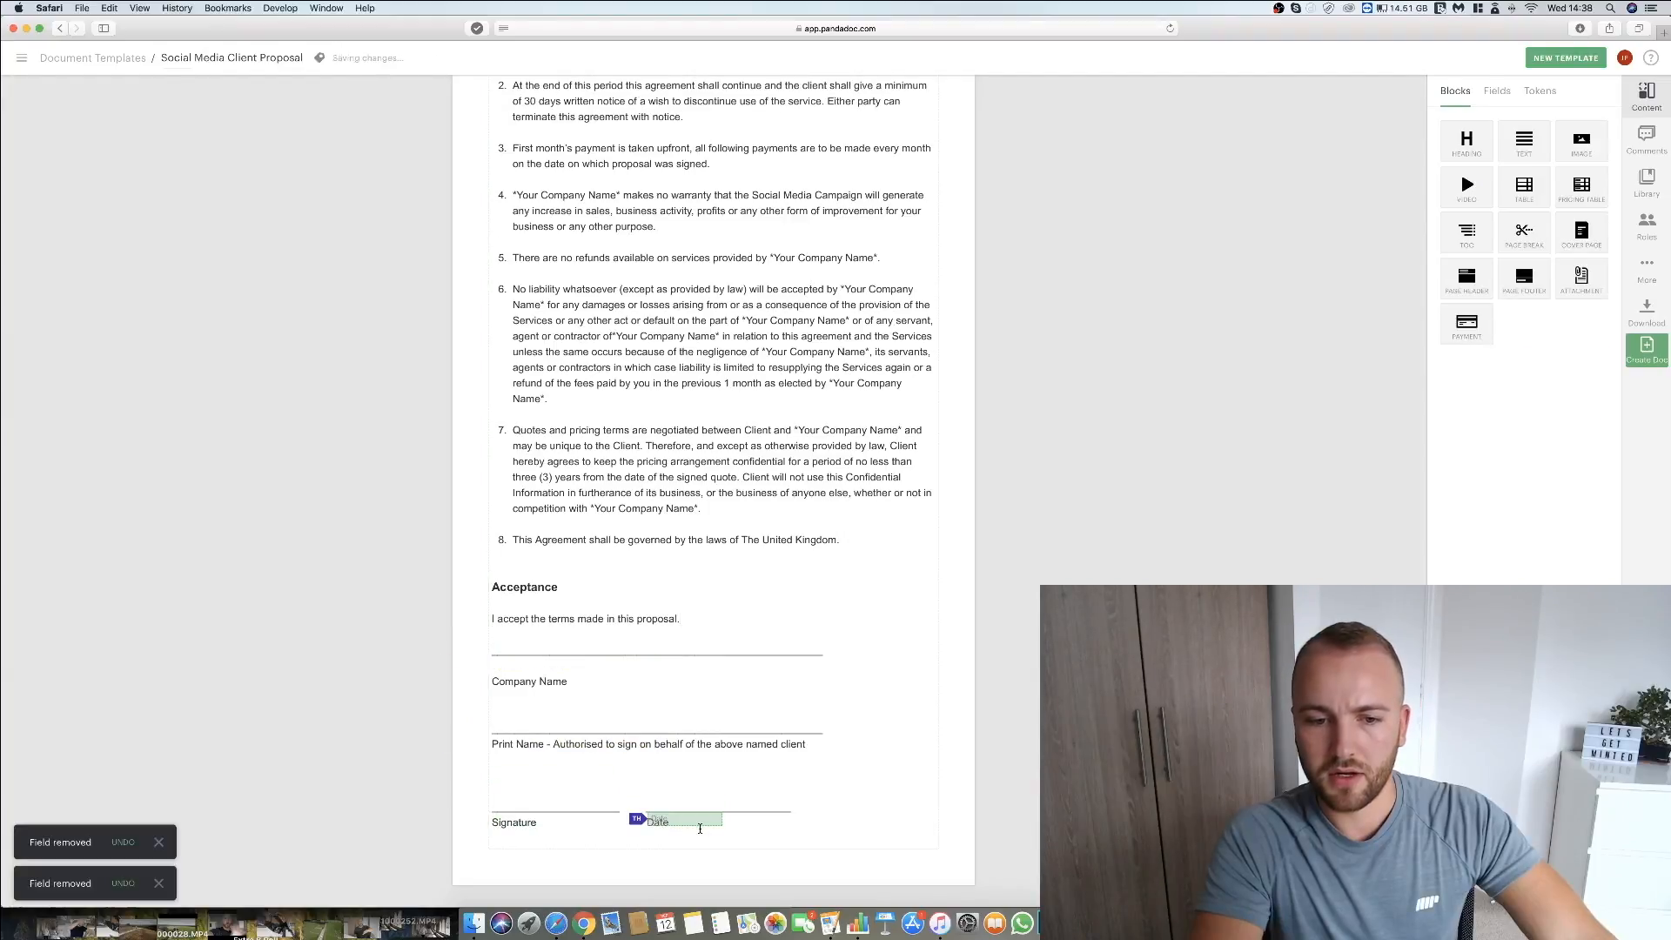
click(699, 824)
click(1495, 411)
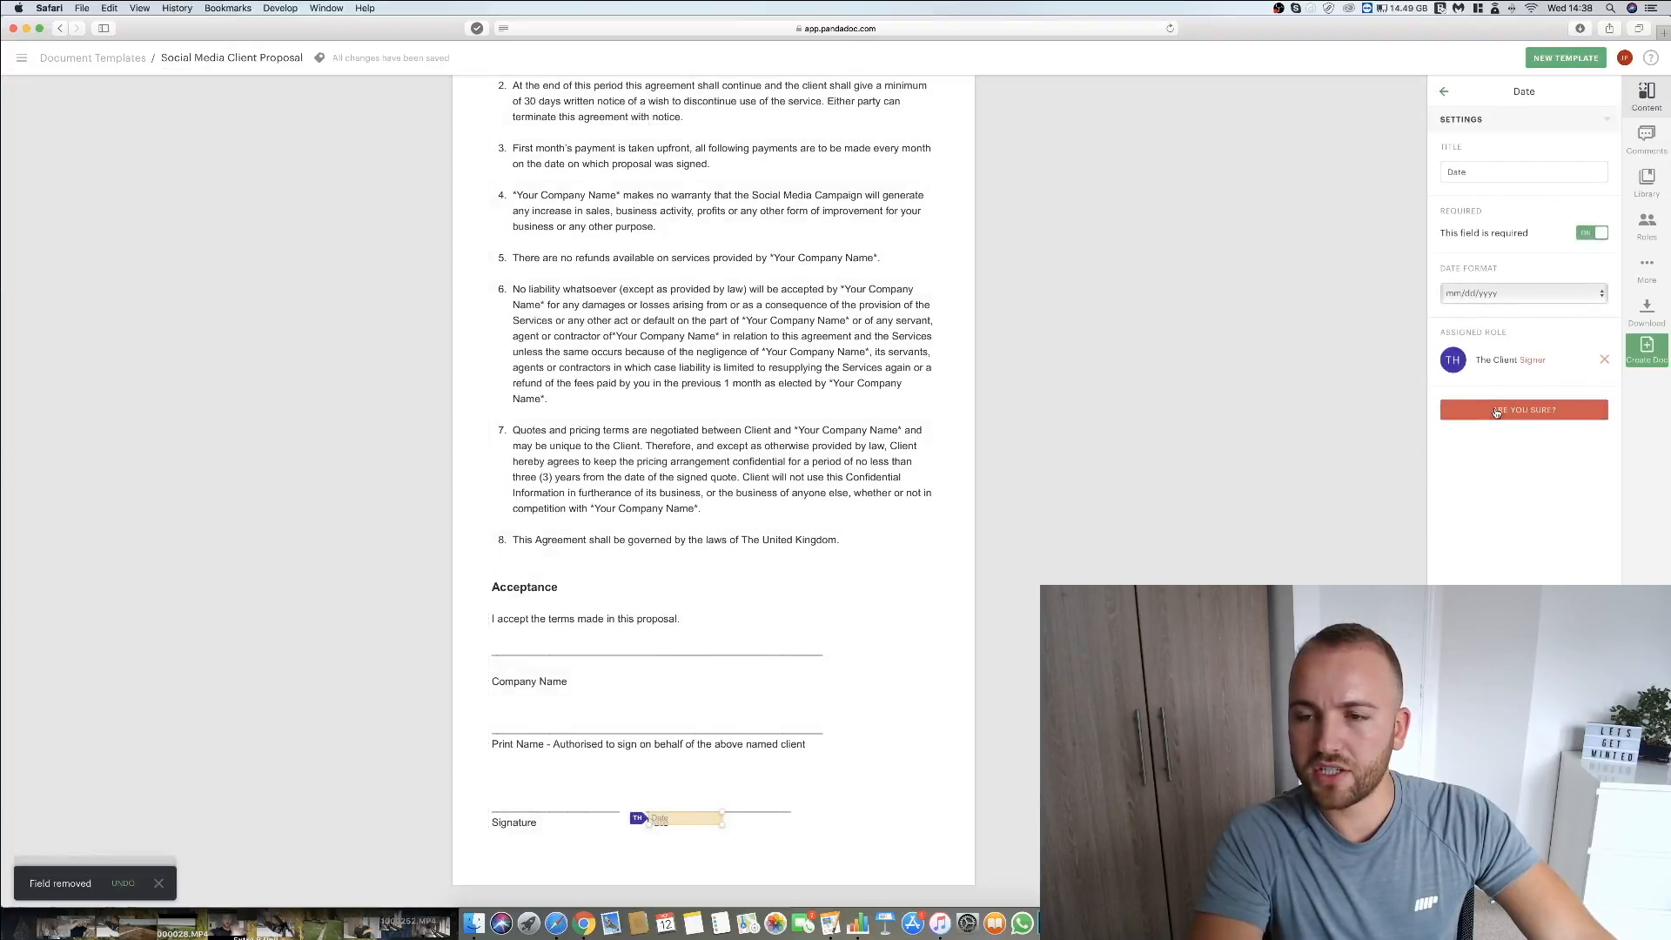
click(1496, 411)
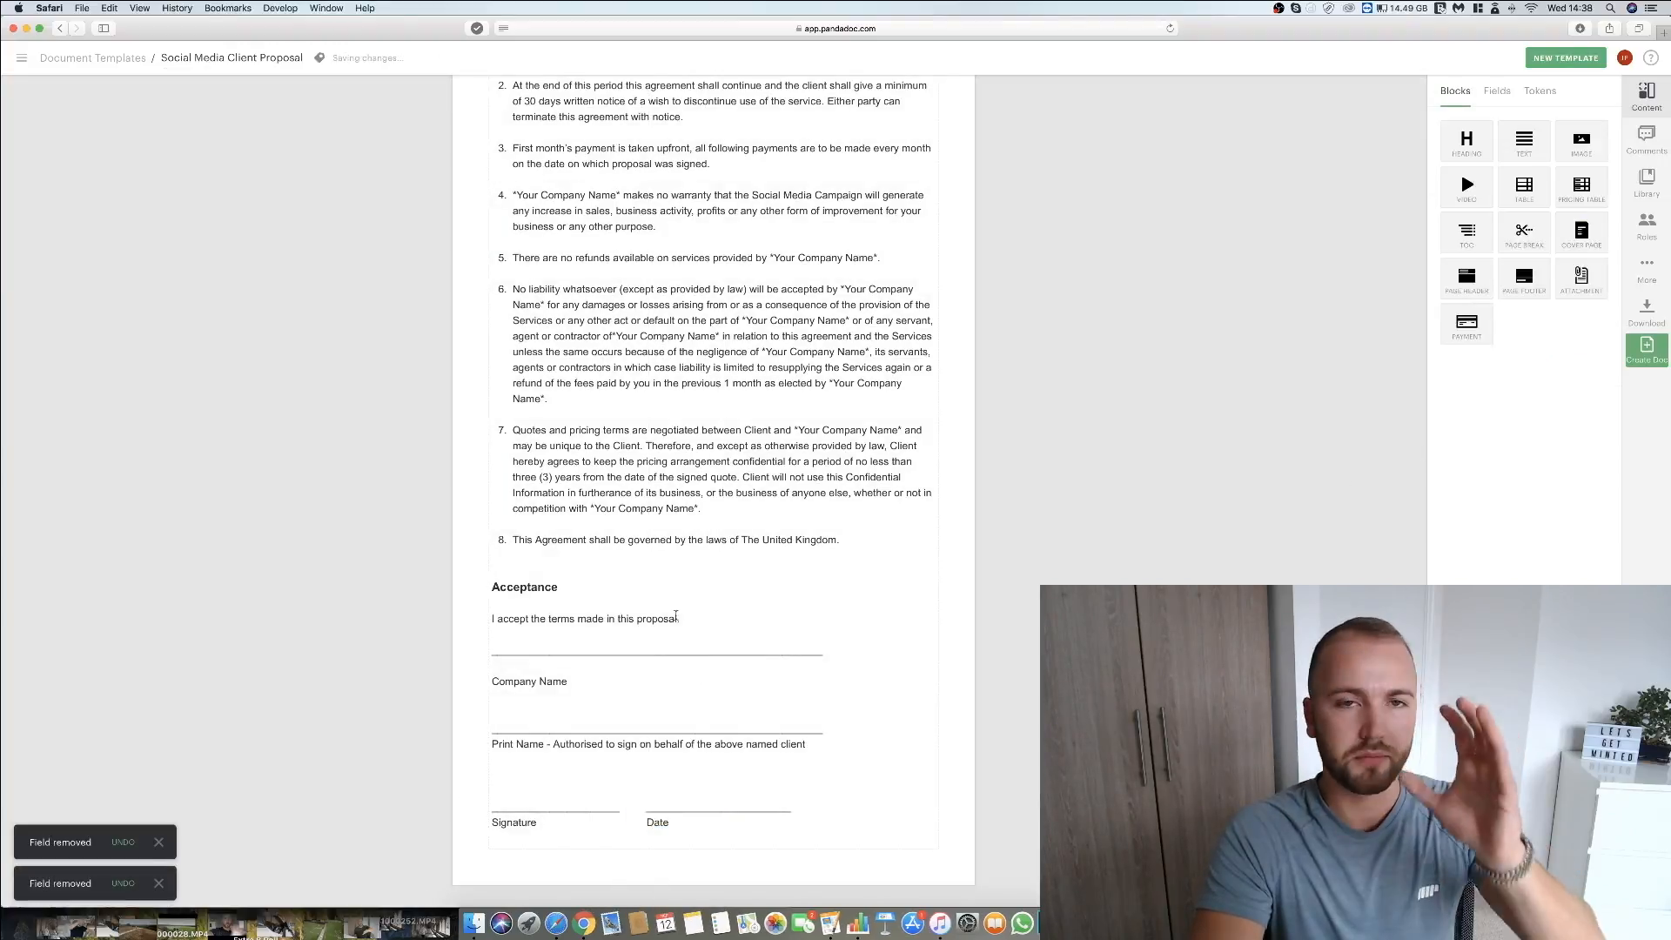
Add a text field for the client and place it on the Company Name line of the Acceptance section.
click(564, 647)
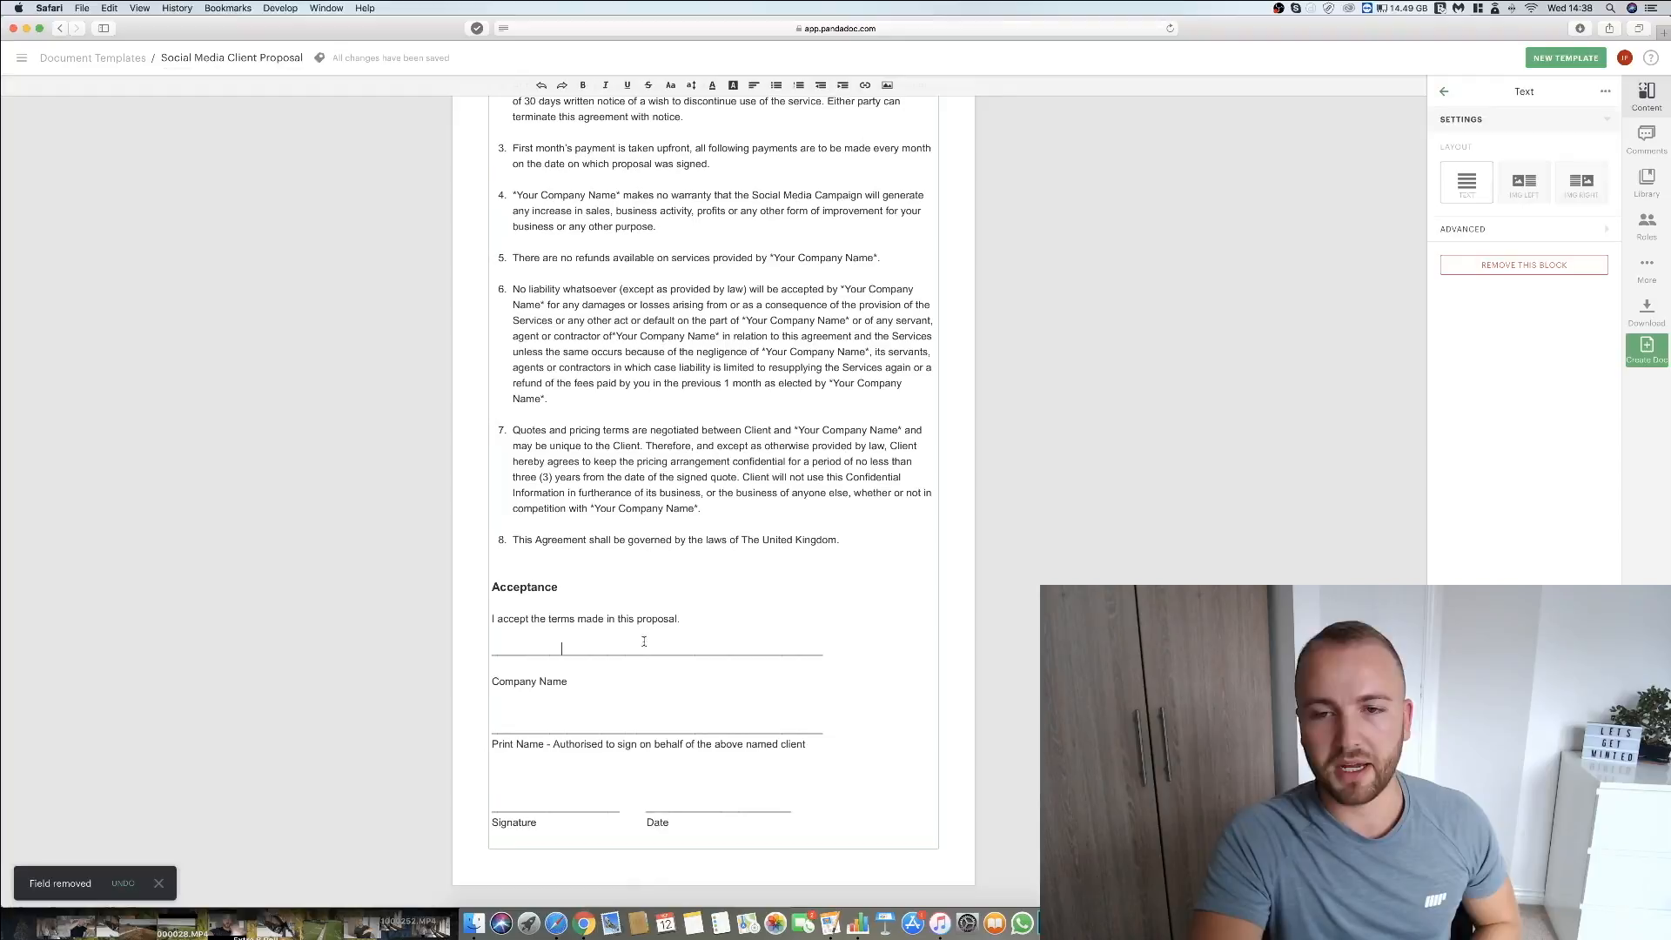
click(1445, 94)
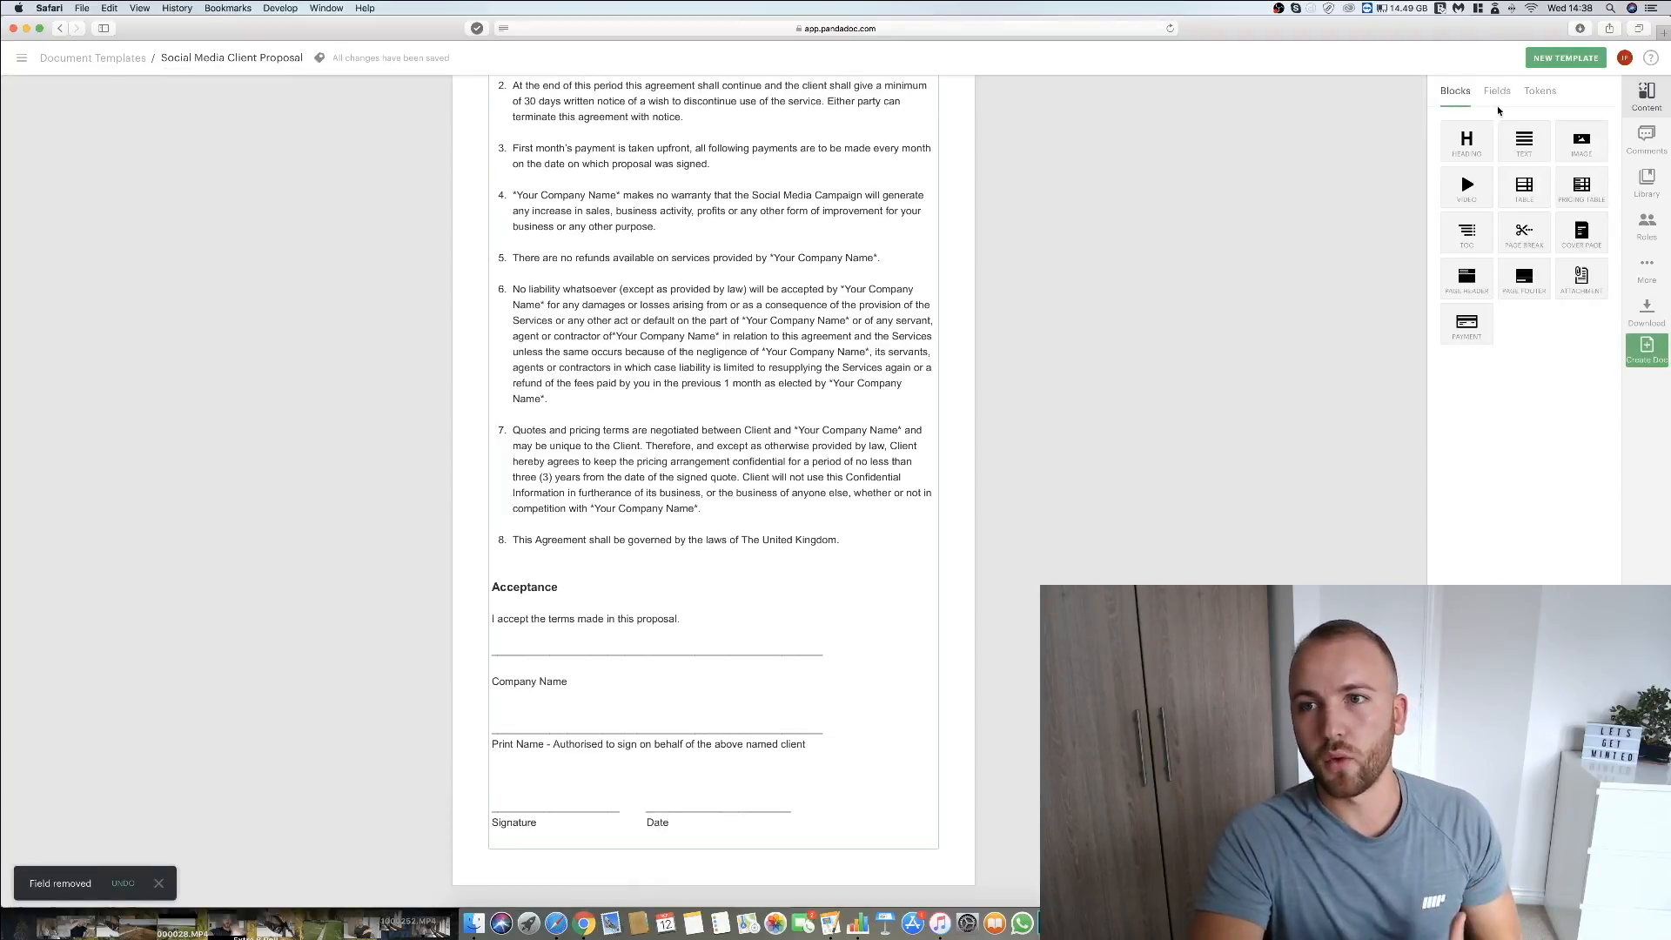
click(1497, 90)
click(1462, 93)
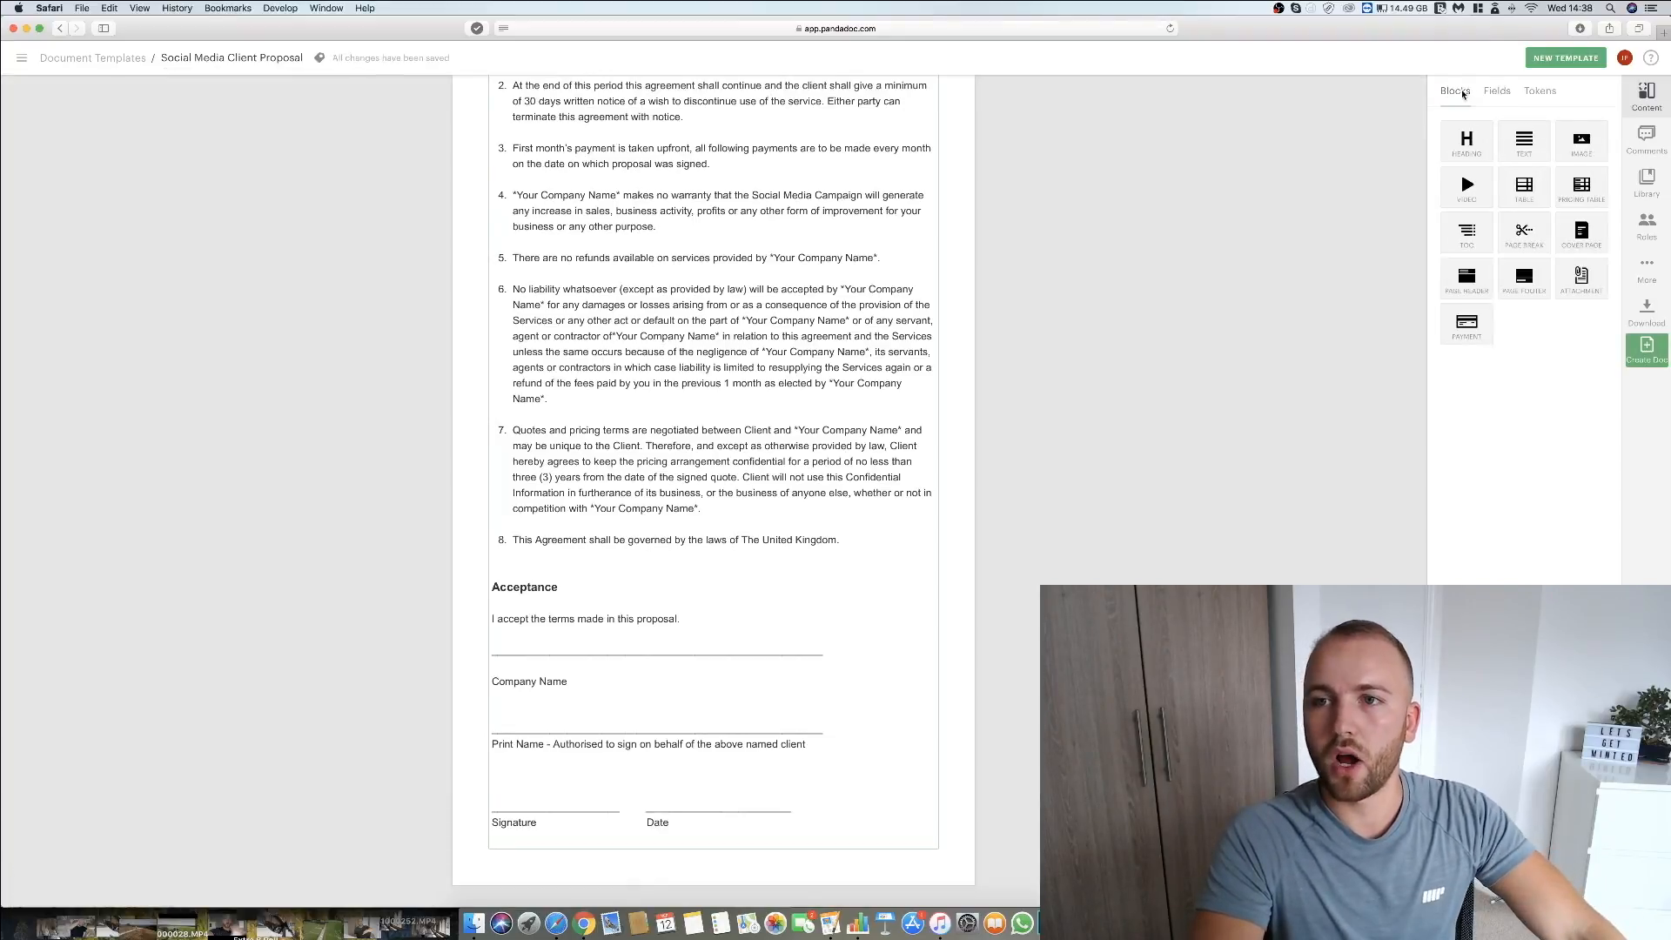
click(1496, 93)
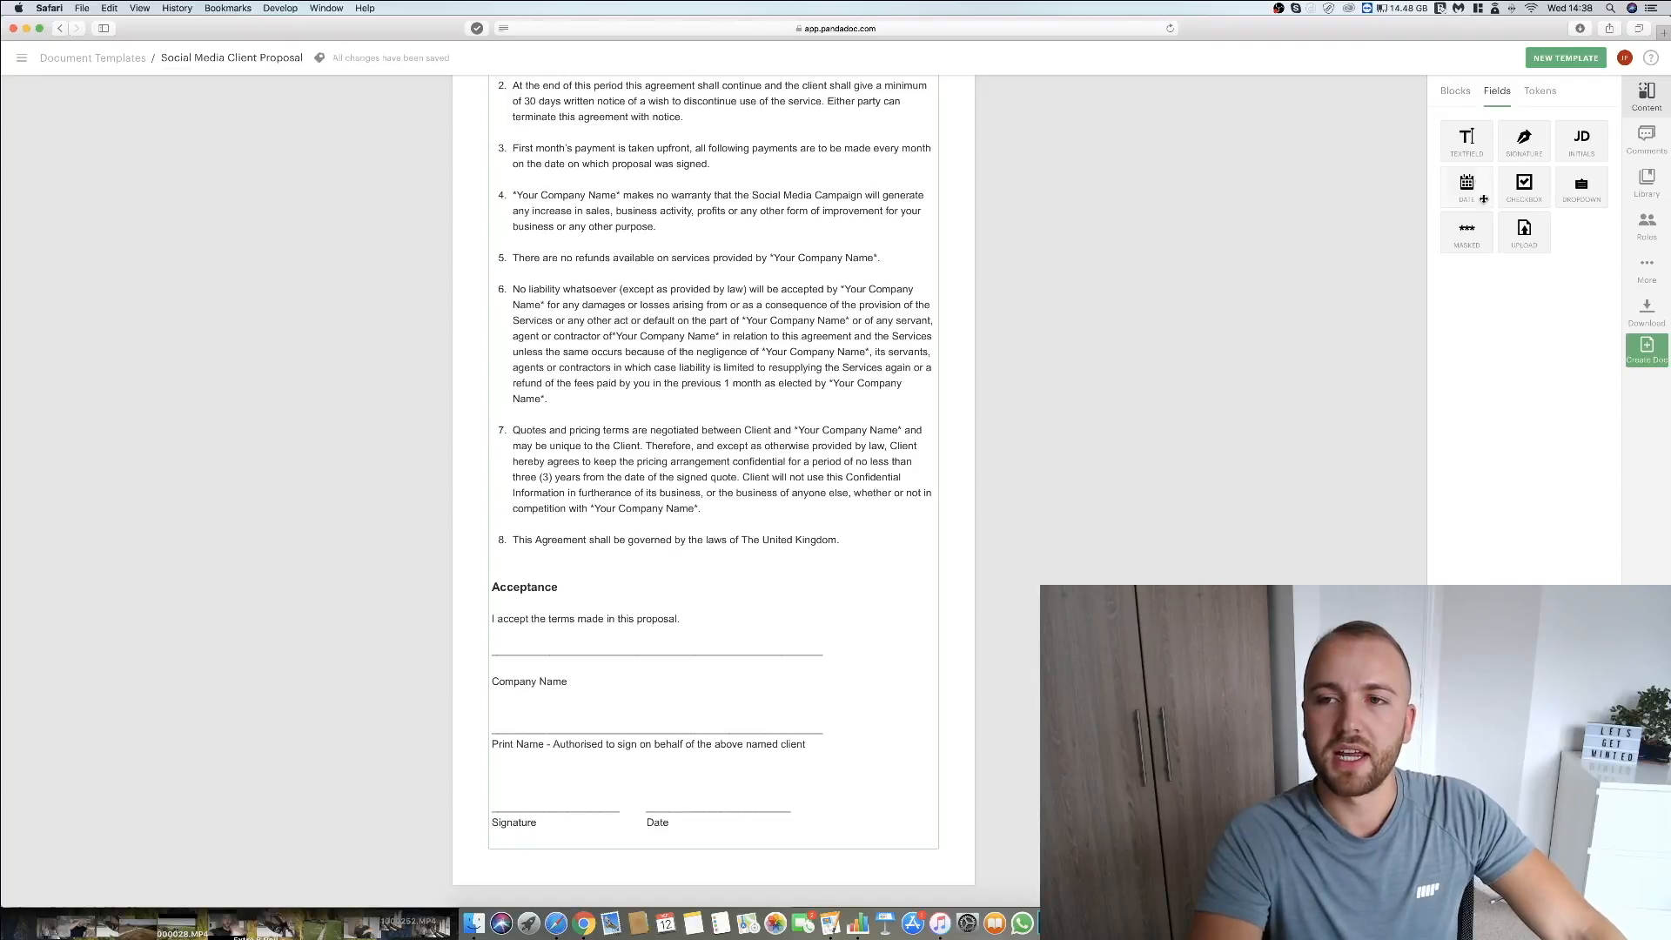
click(1466, 139)
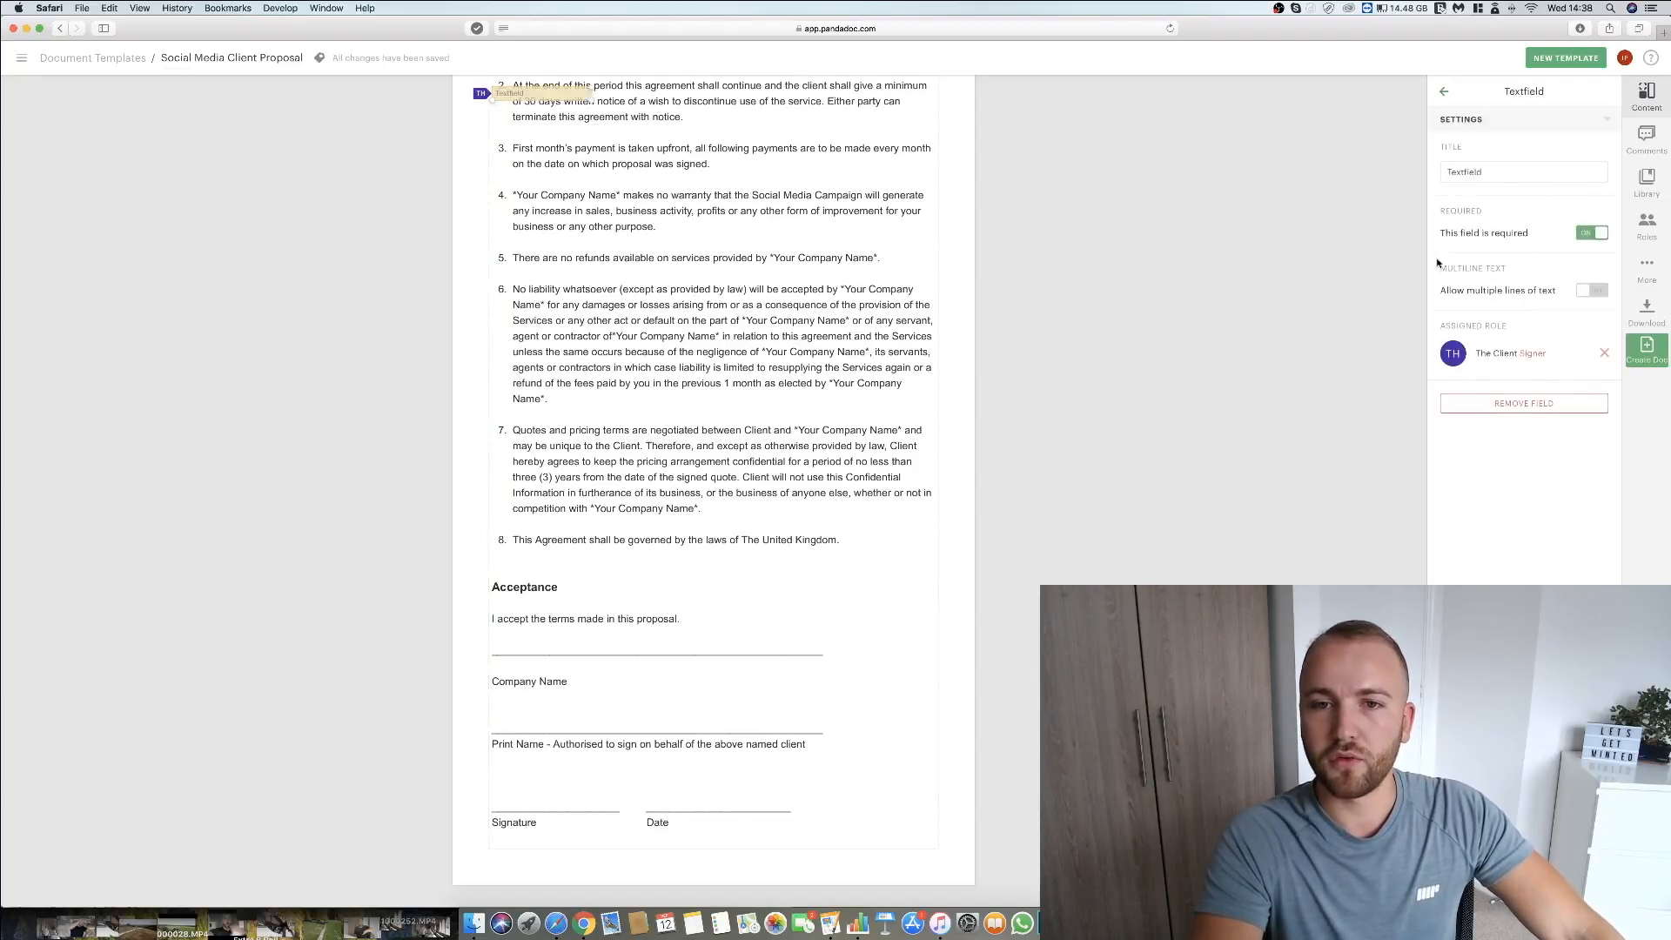
drag(541, 91, 545, 644)
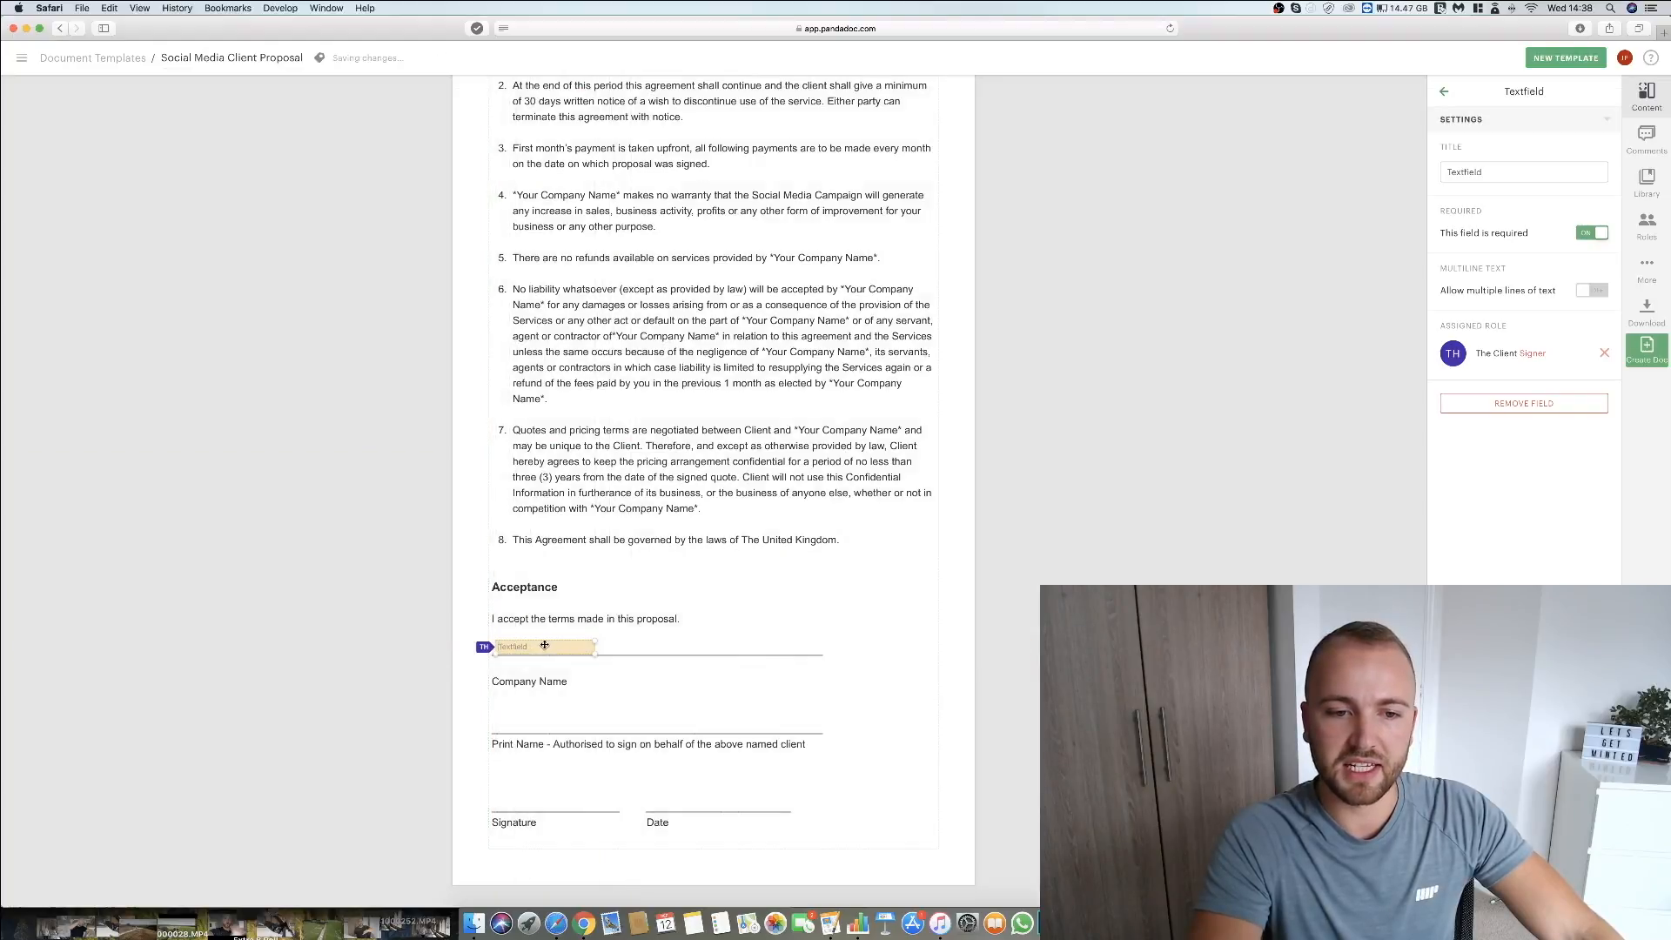
Set the new text field's title to Company Name.
double_click(1488, 171)
text(Comp)
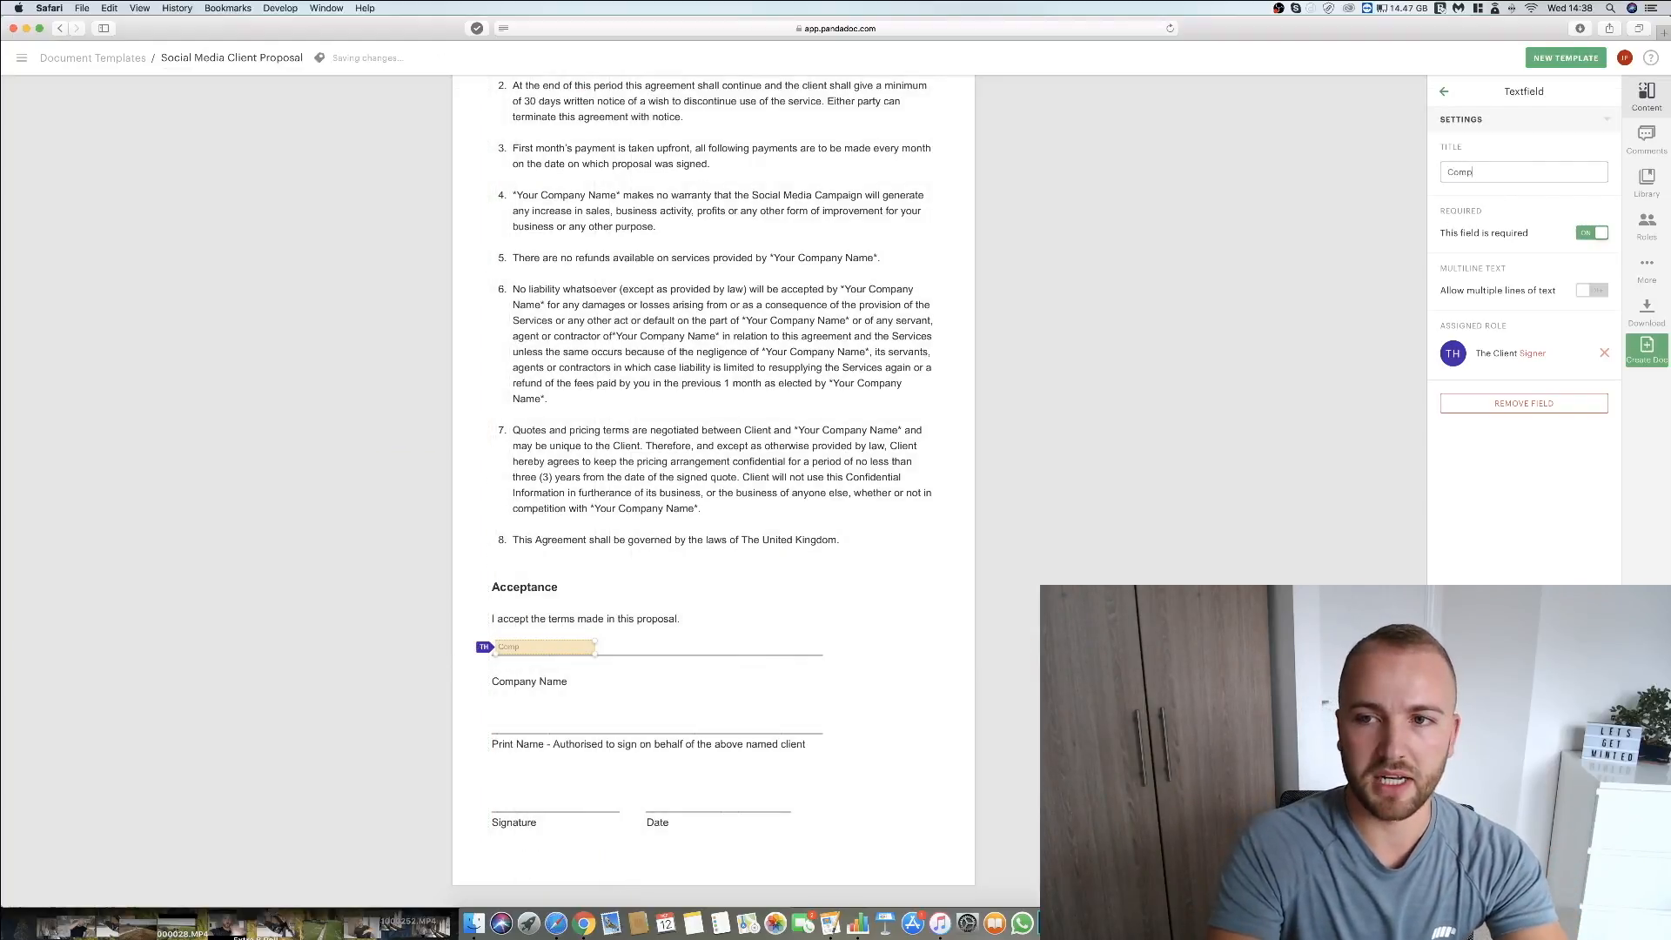
text(any Na)
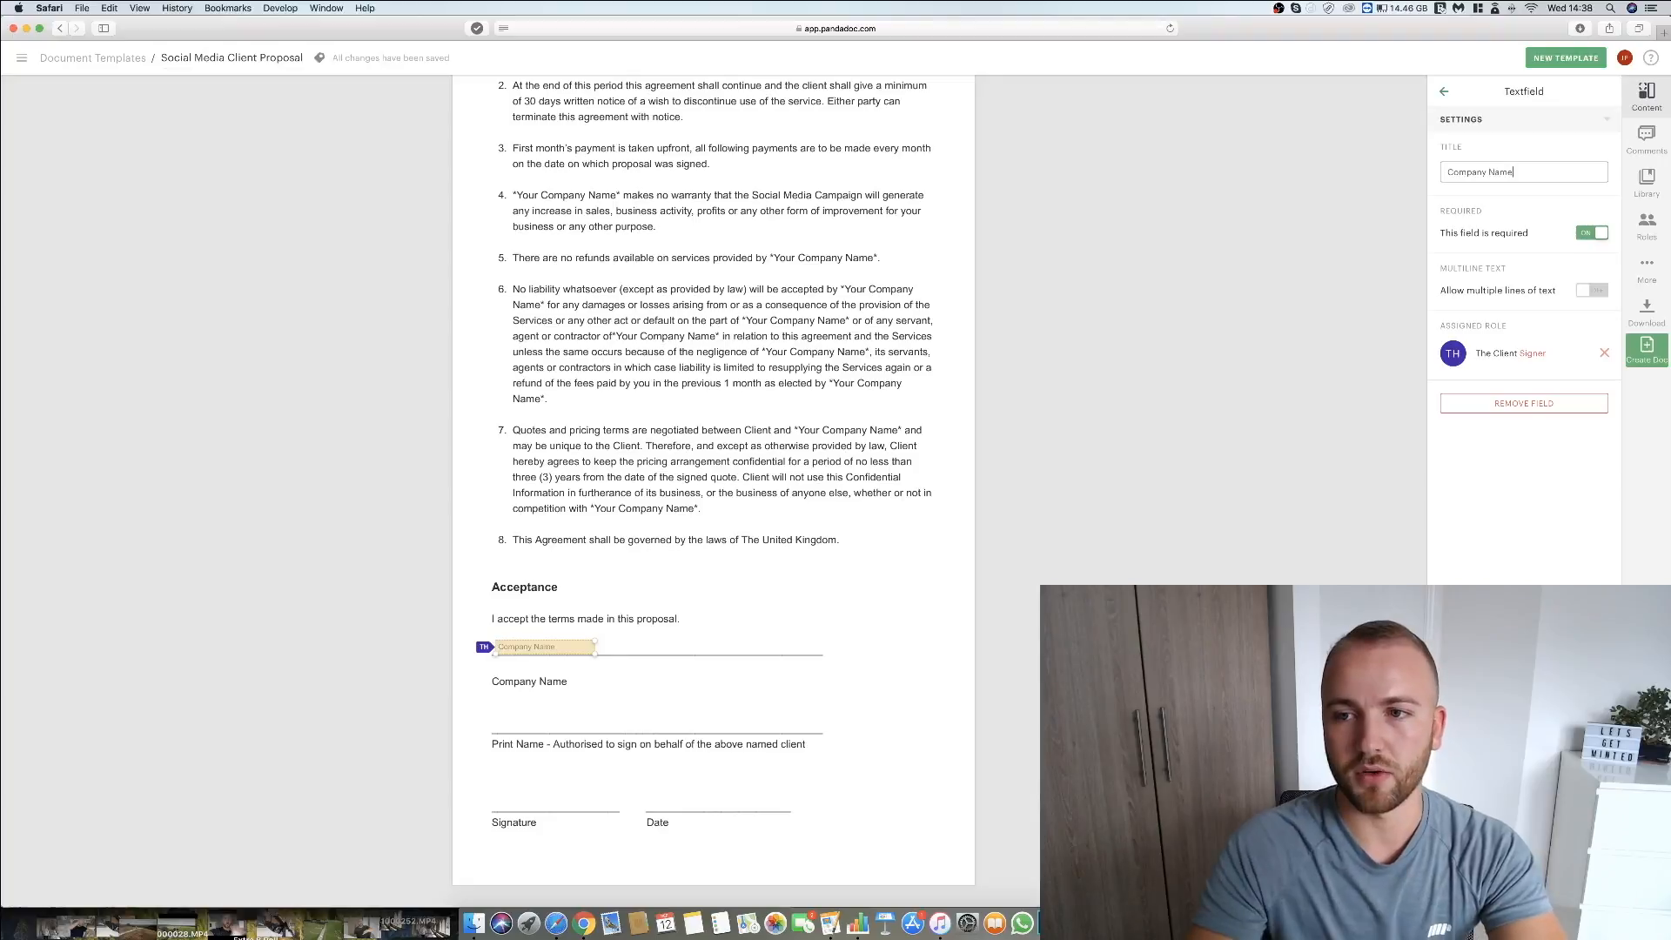
text(me)
click(1444, 91)
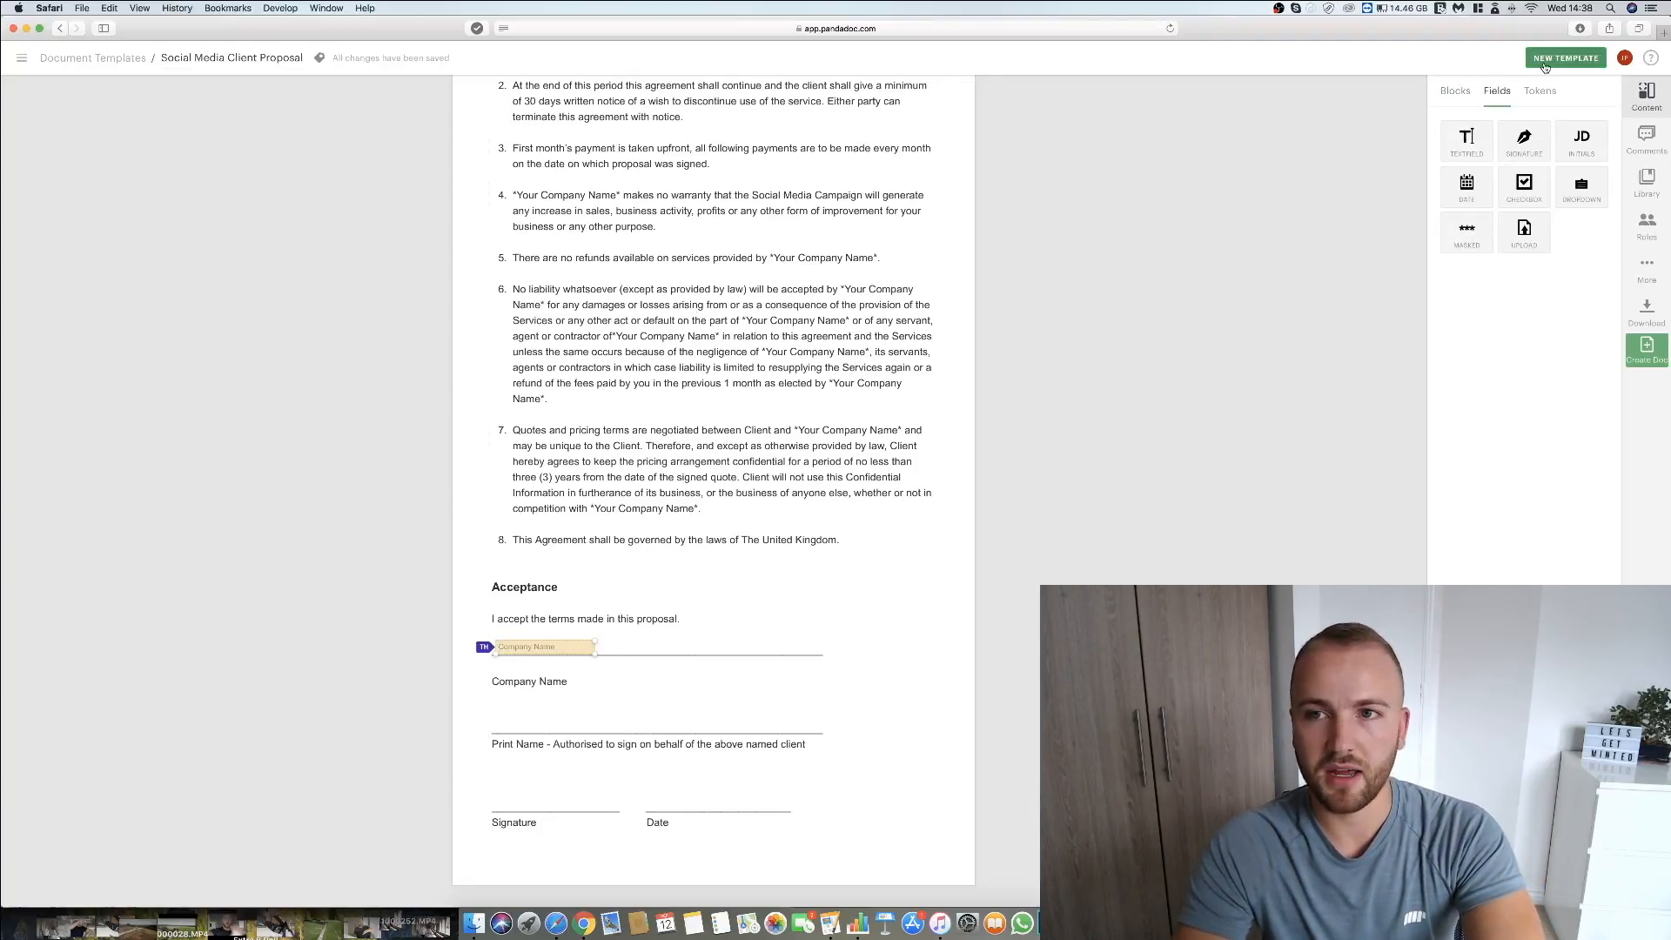
Place a second text field on the Print Name line and title it Print Name.
drag(1473, 136, 550, 724)
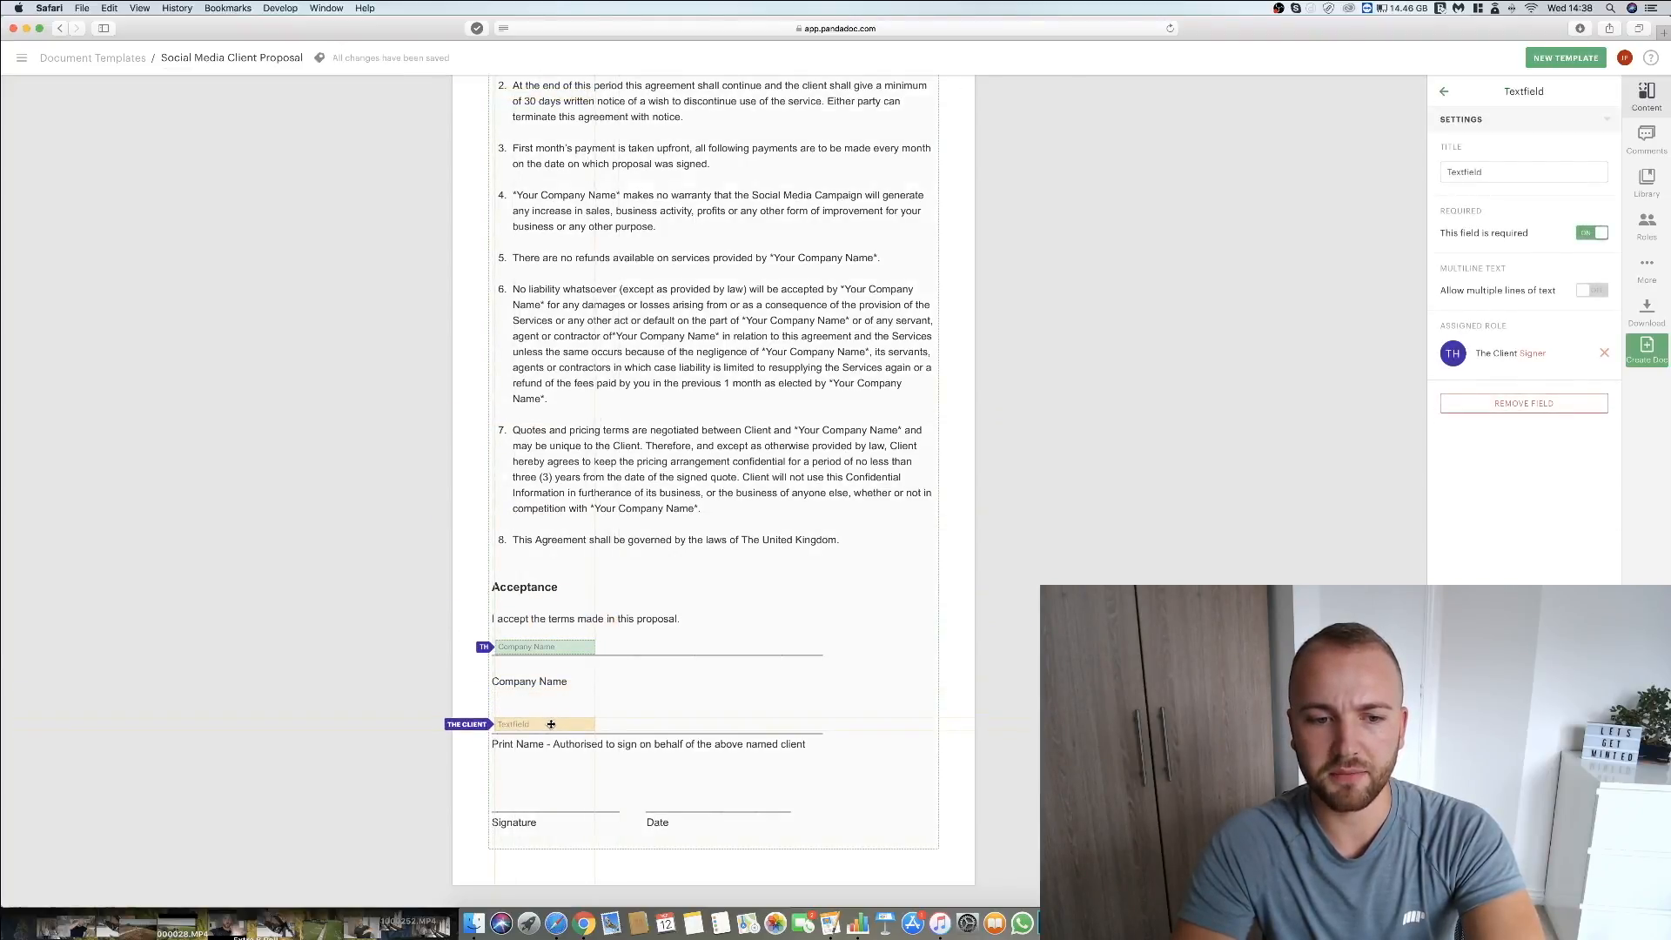
double_click(1468, 167)
text(Print N)
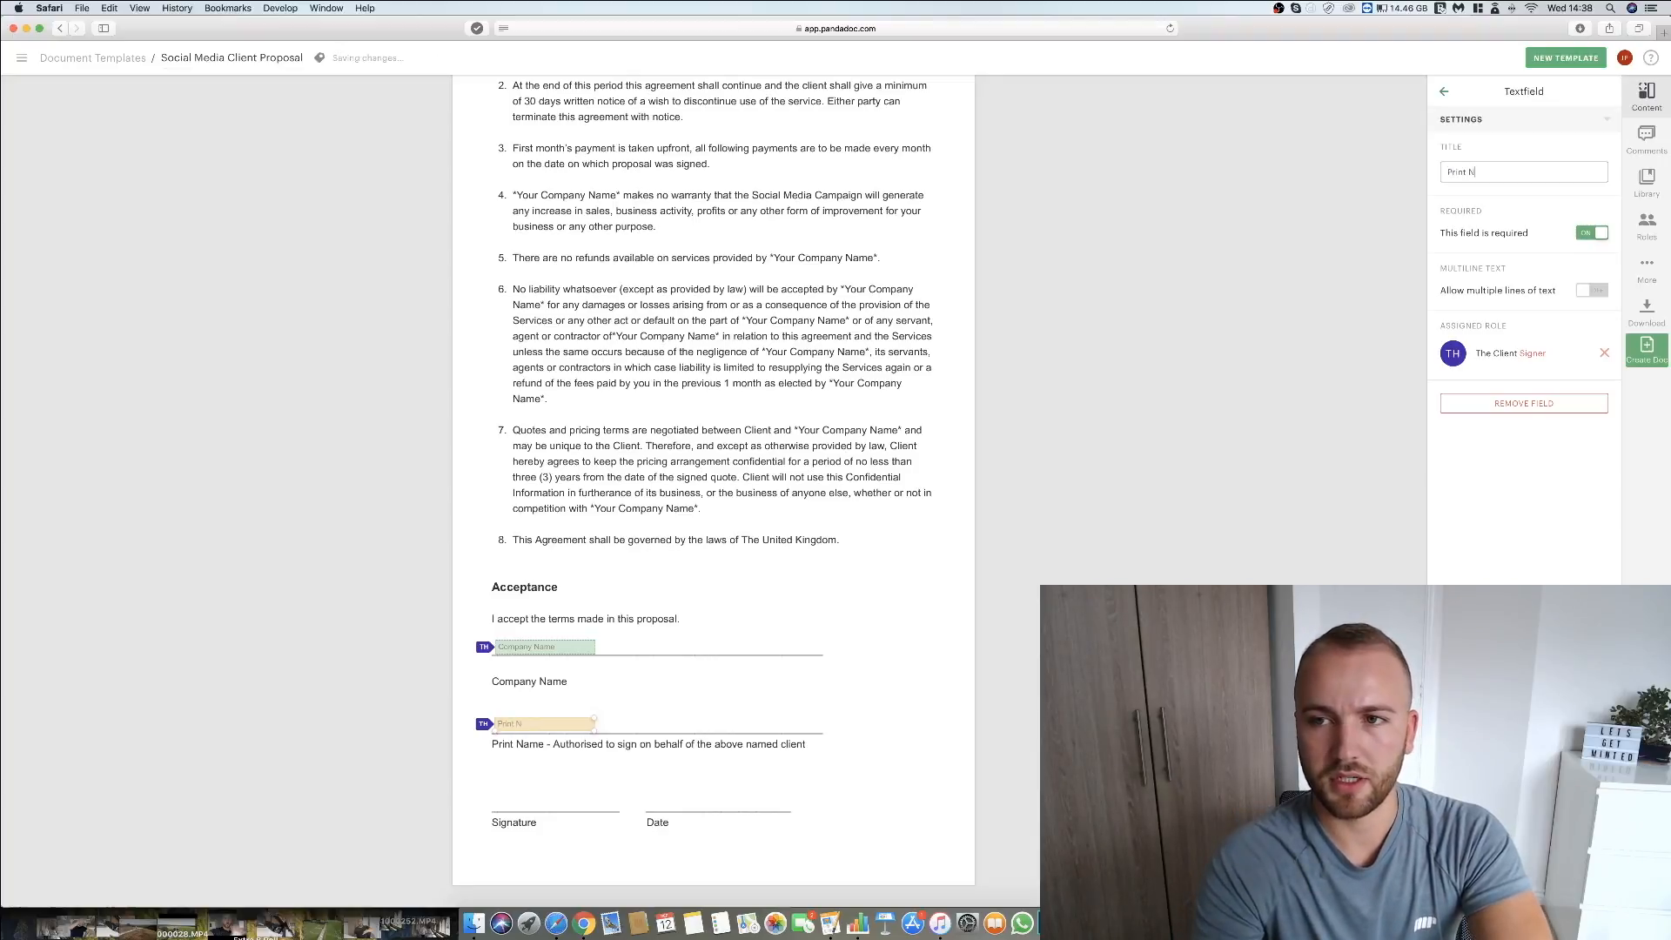
text(ame)
click(1354, 442)
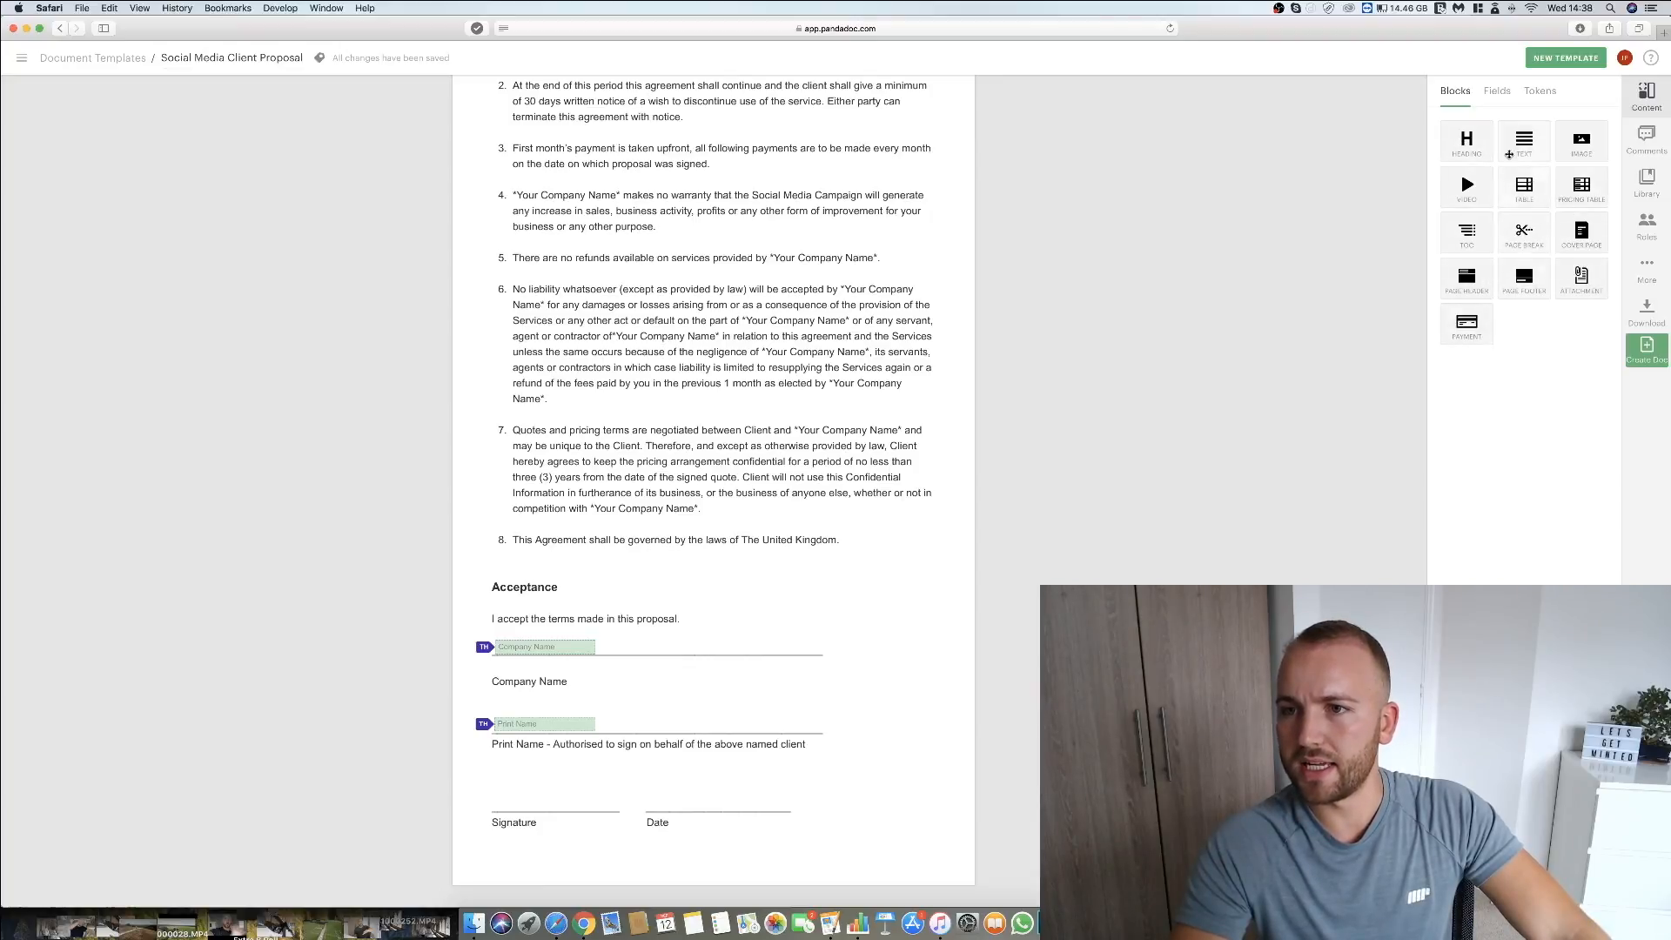
Place a signature field on the Signature line and a date field on the Date line of the Acceptance section.
click(1496, 91)
click(1524, 137)
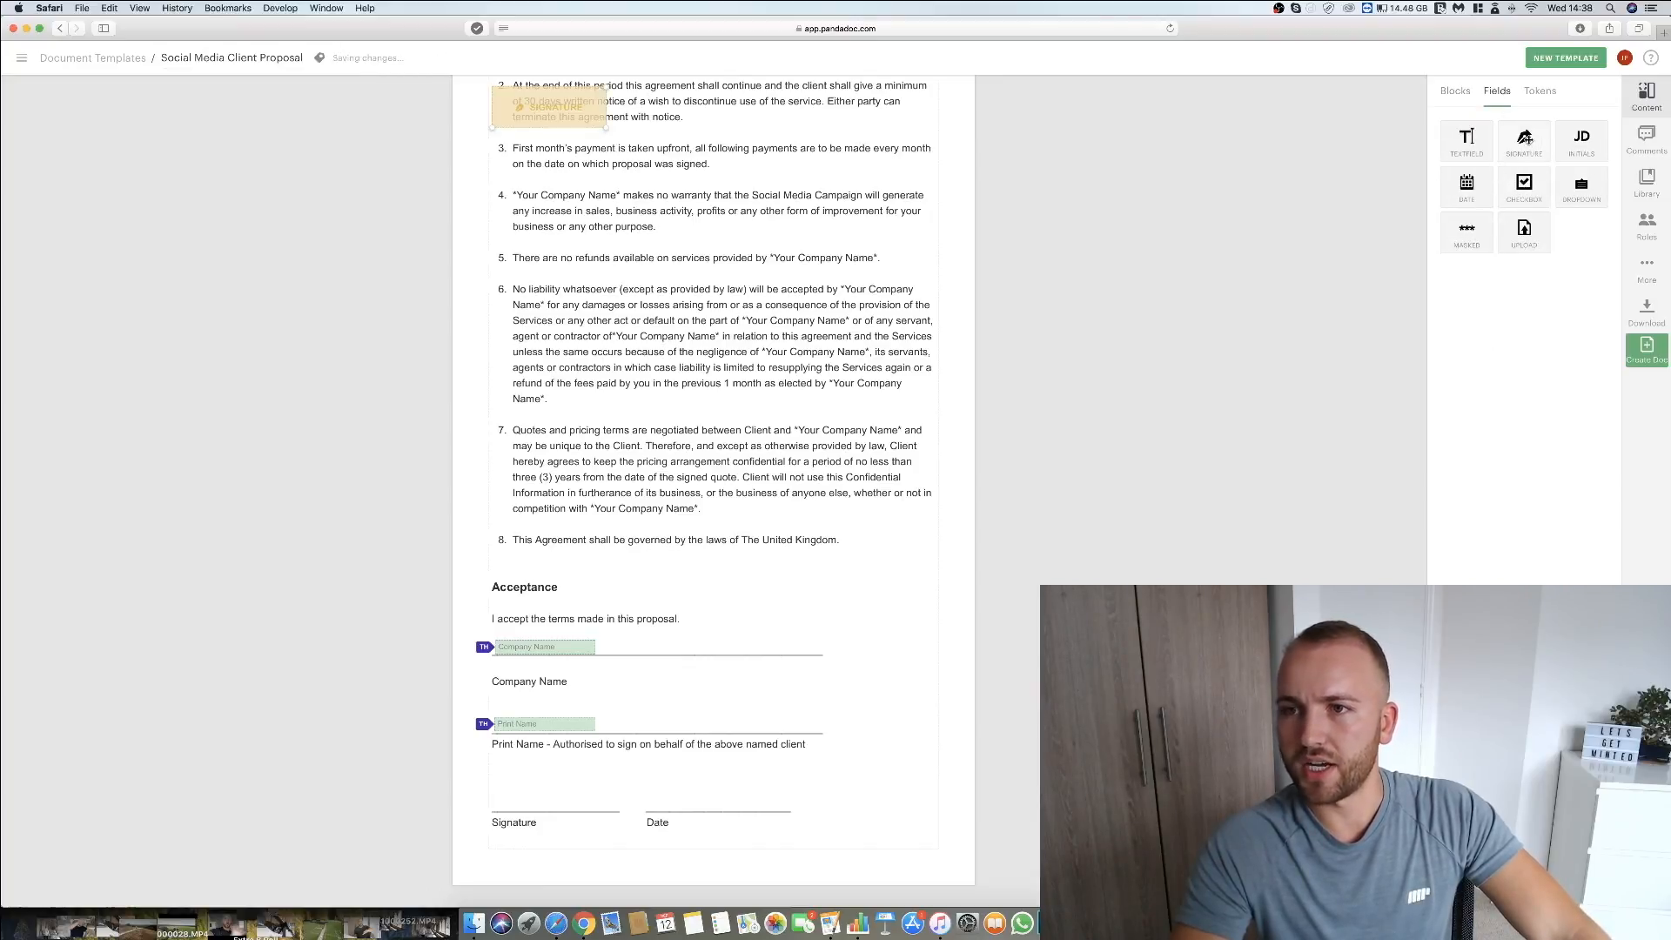
mouse_move(500, 106)
mouse_down()
mouse_move(524, 797)
mouse_move(505, 792)
mouse_up()
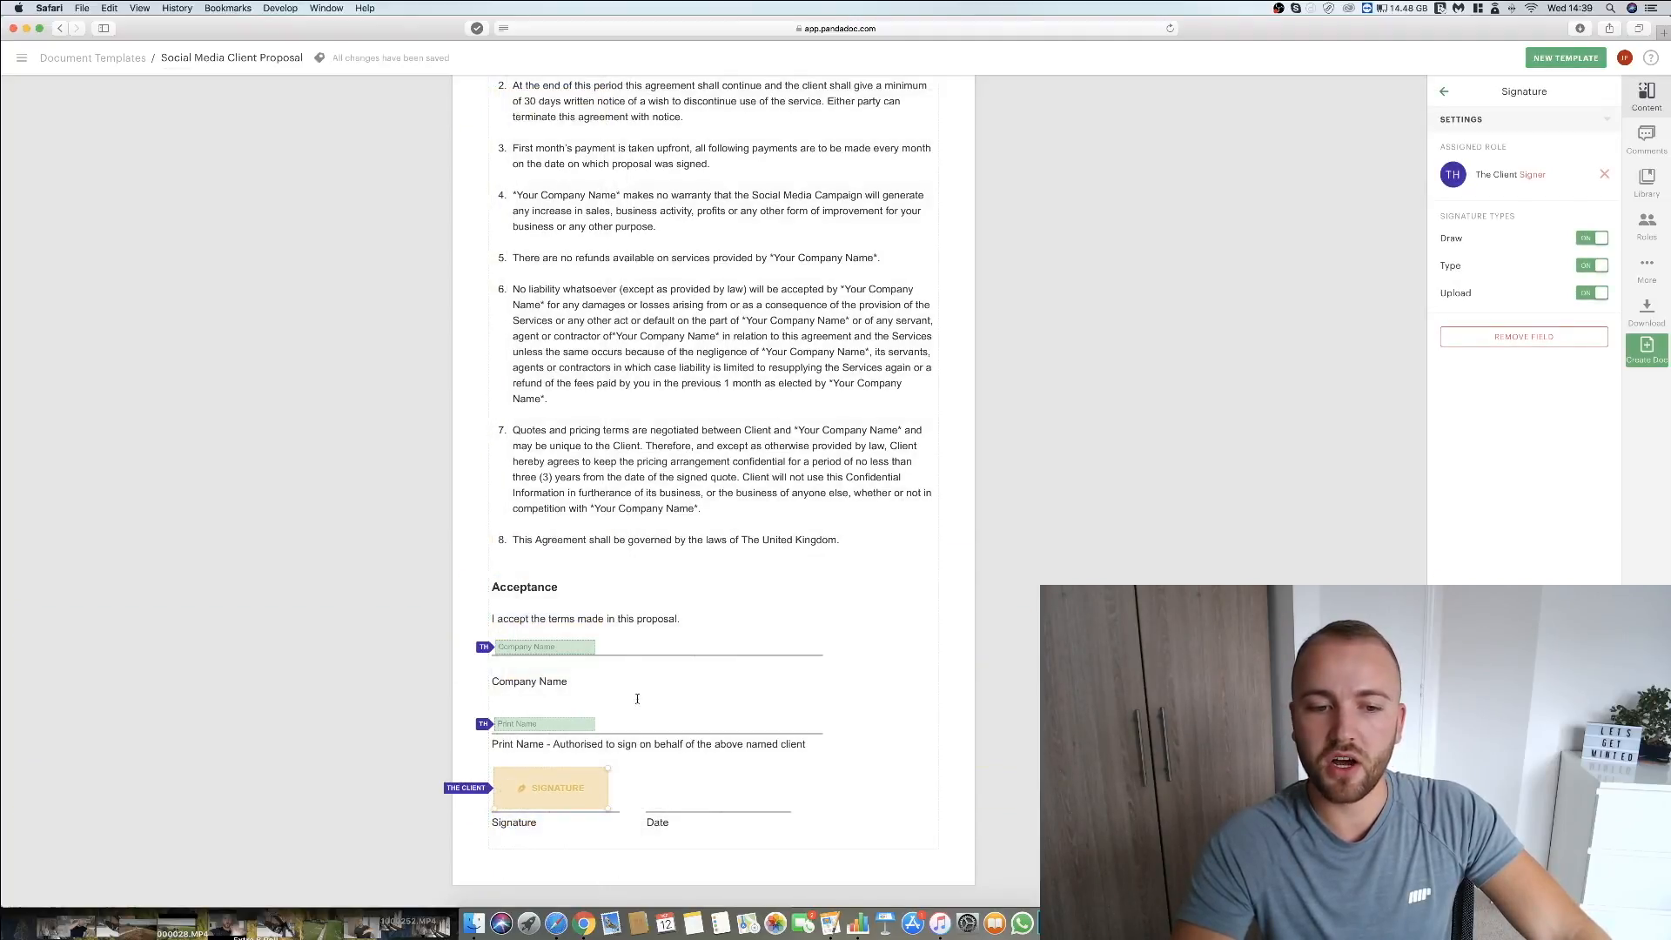
click(1444, 92)
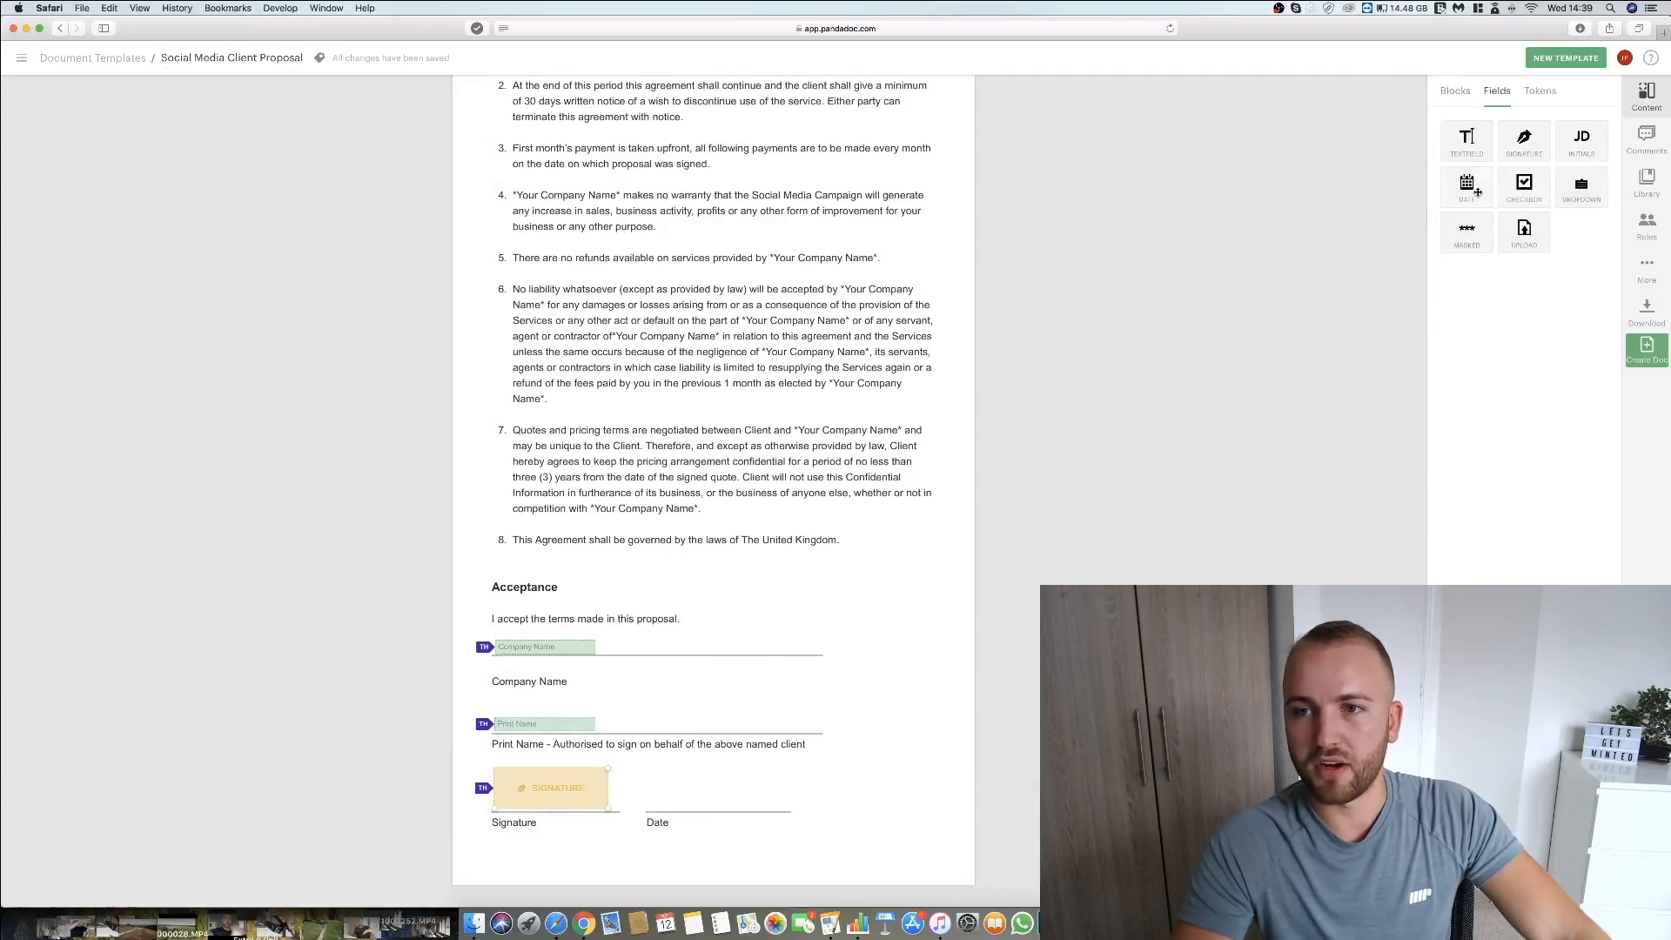
mouse_move(1502, 177)
mouse_down()
mouse_move(522, 96)
mouse_move(589, 208)
mouse_move(648, 532)
mouse_move(670, 805)
mouse_move(688, 801)
mouse_up()
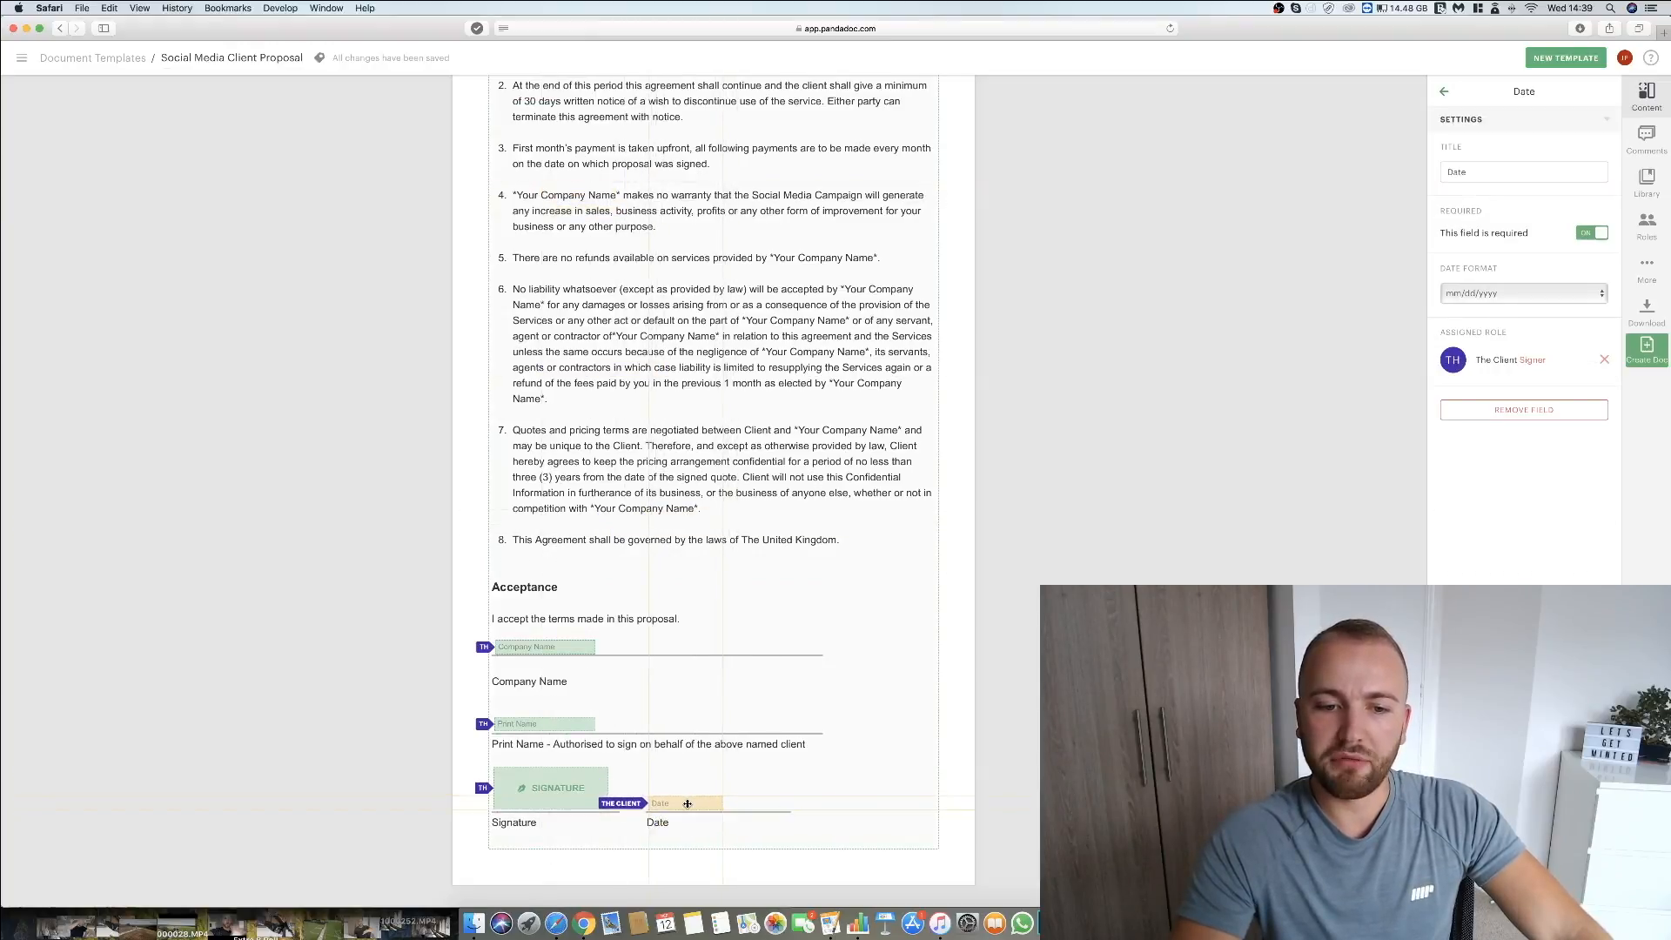
Add a payment block below the Acceptance section and set its fixed payment amount to 1500 GBP.
click(859, 768)
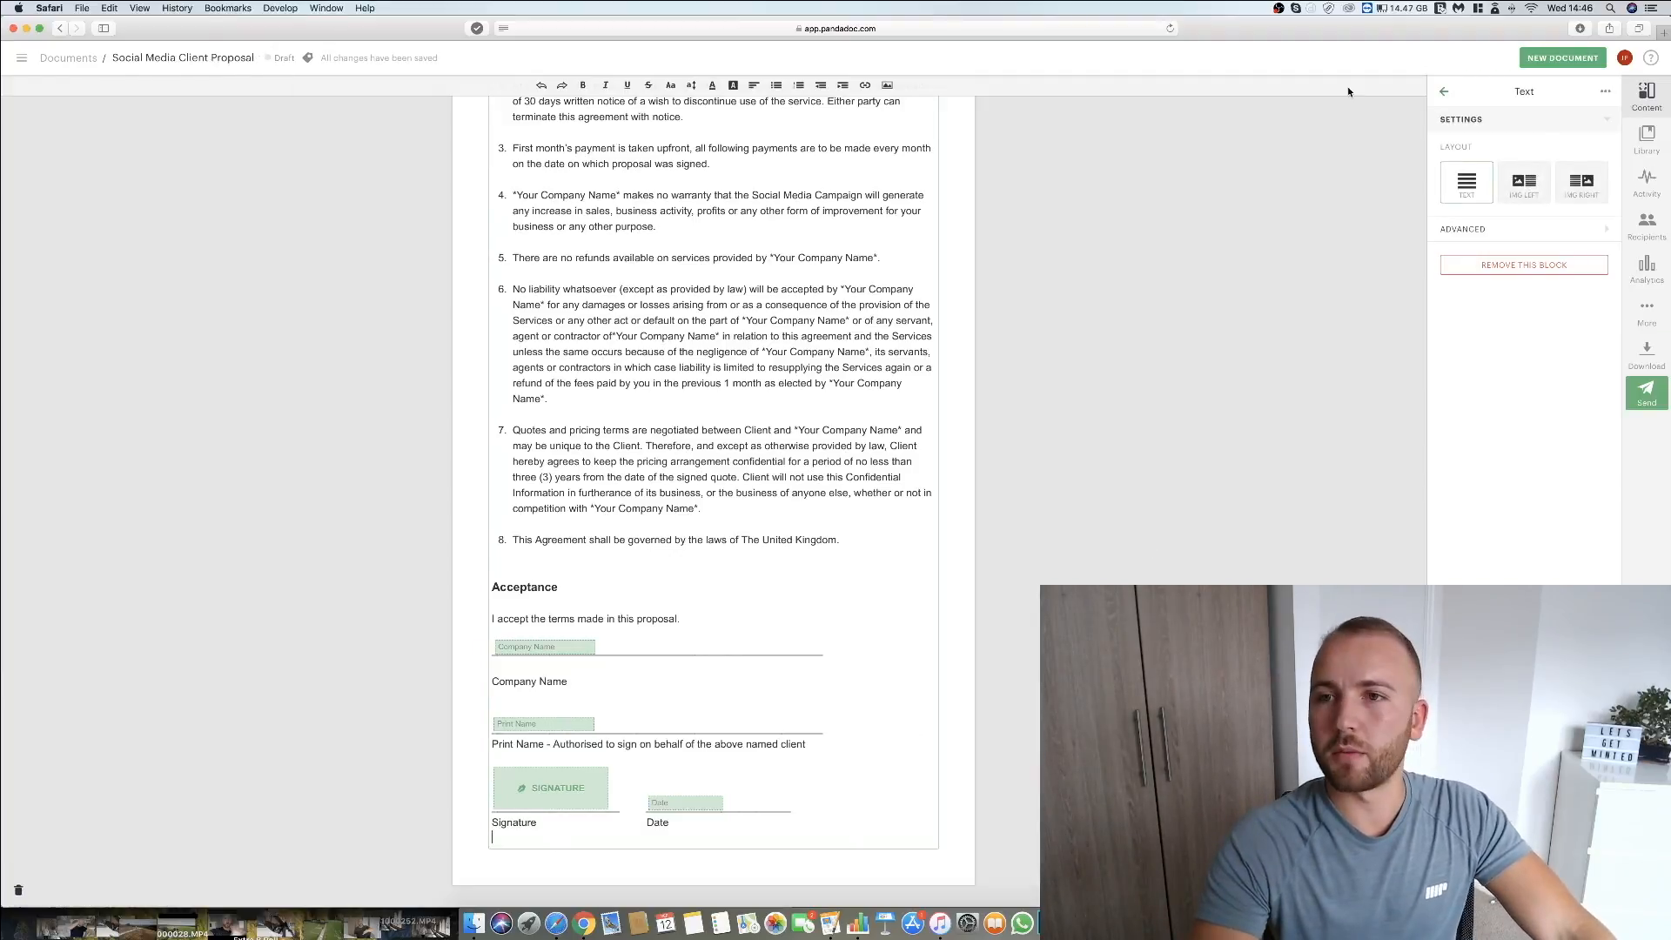
click(1446, 93)
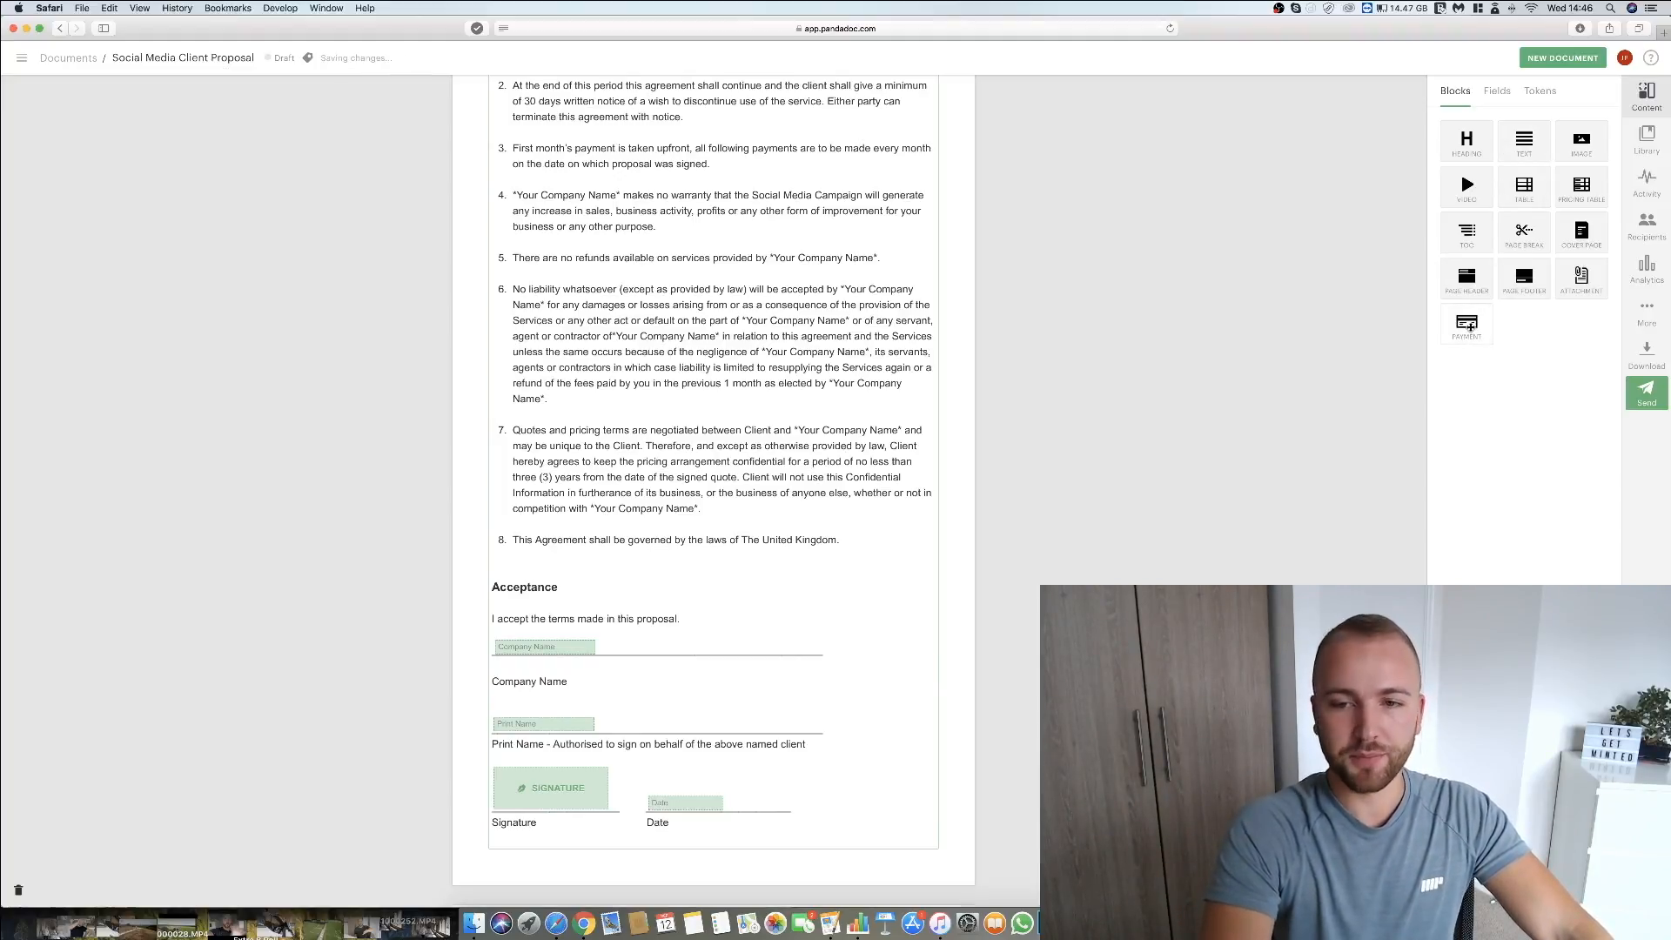
click(1467, 326)
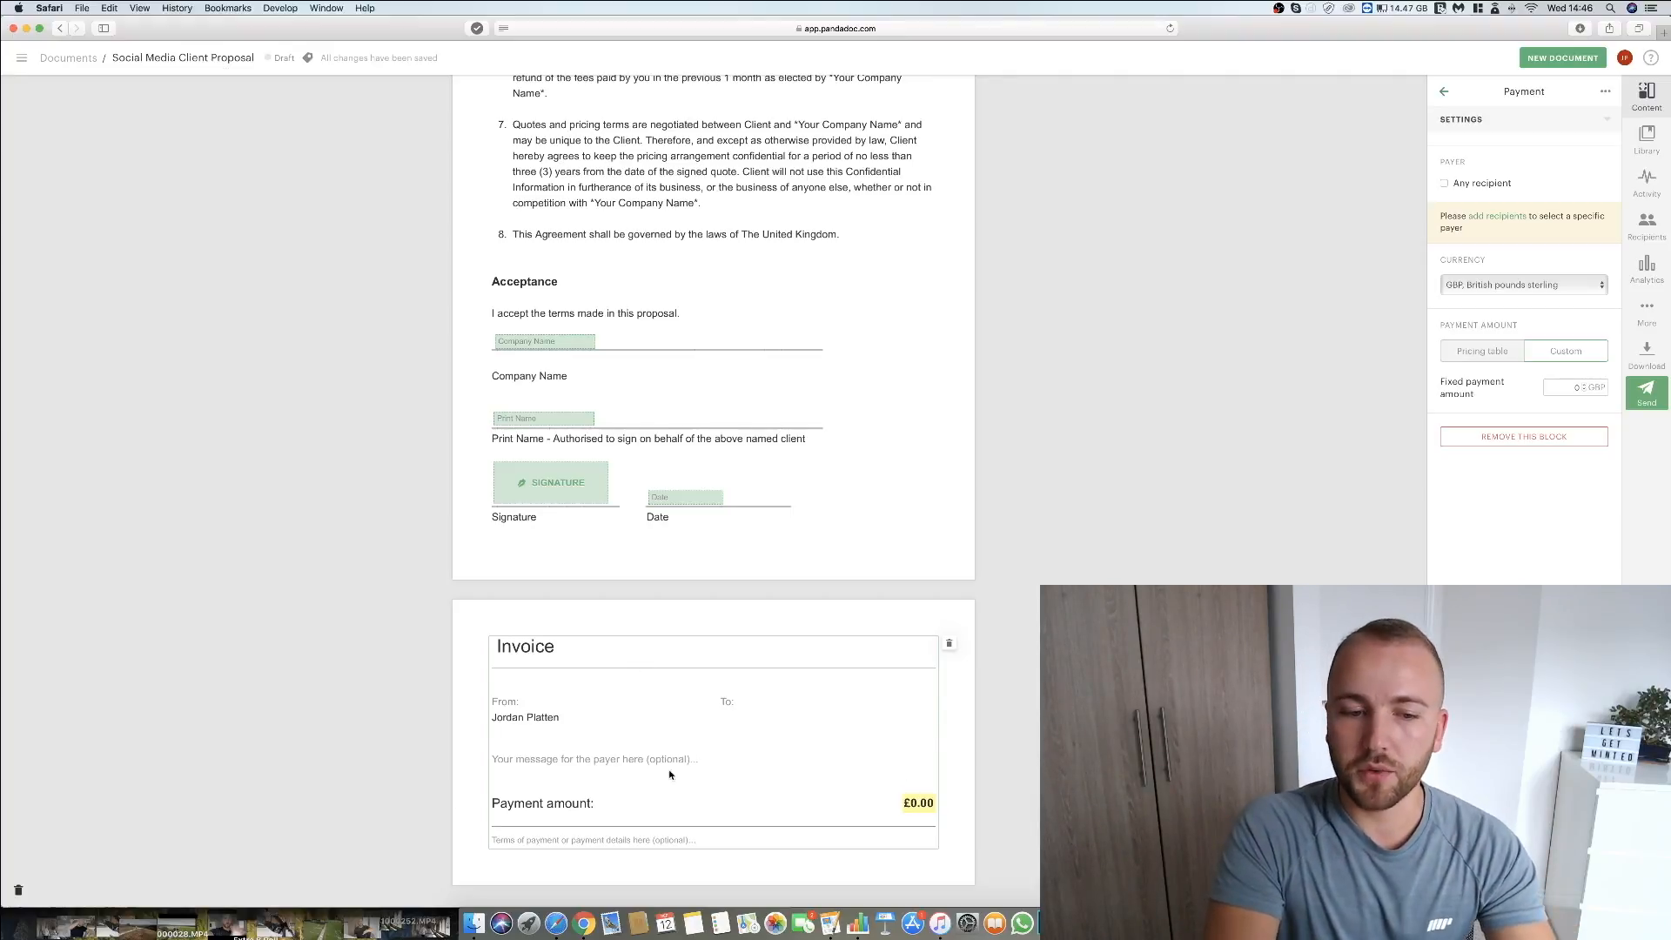
click(511, 805)
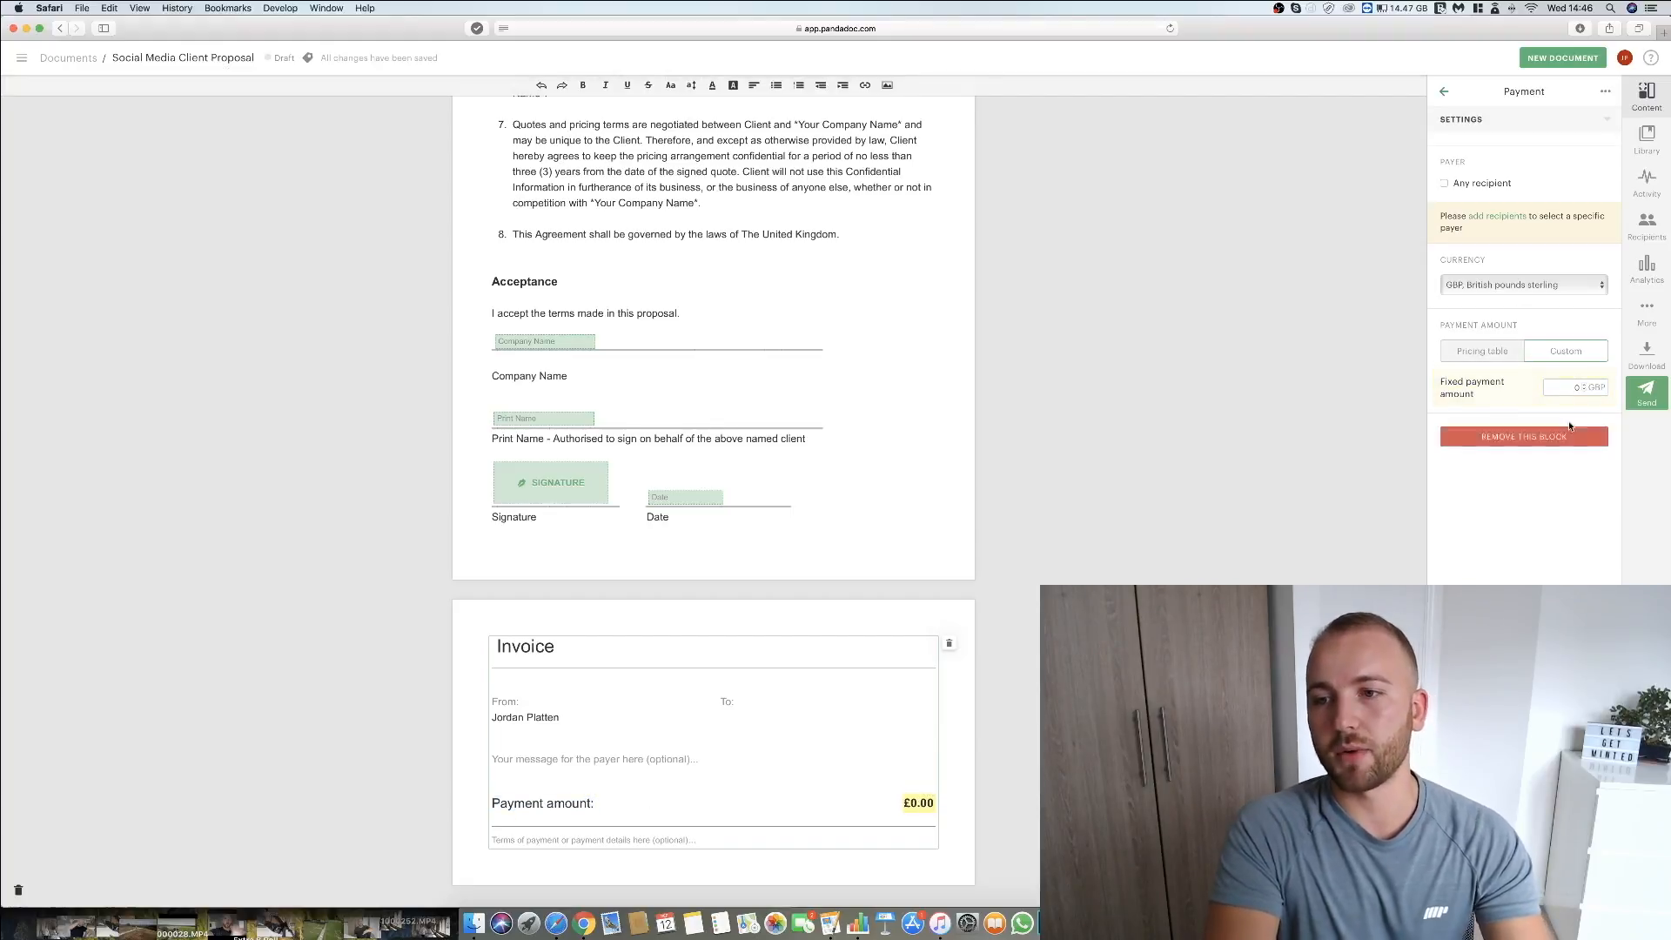
click(1574, 386)
text(1500)
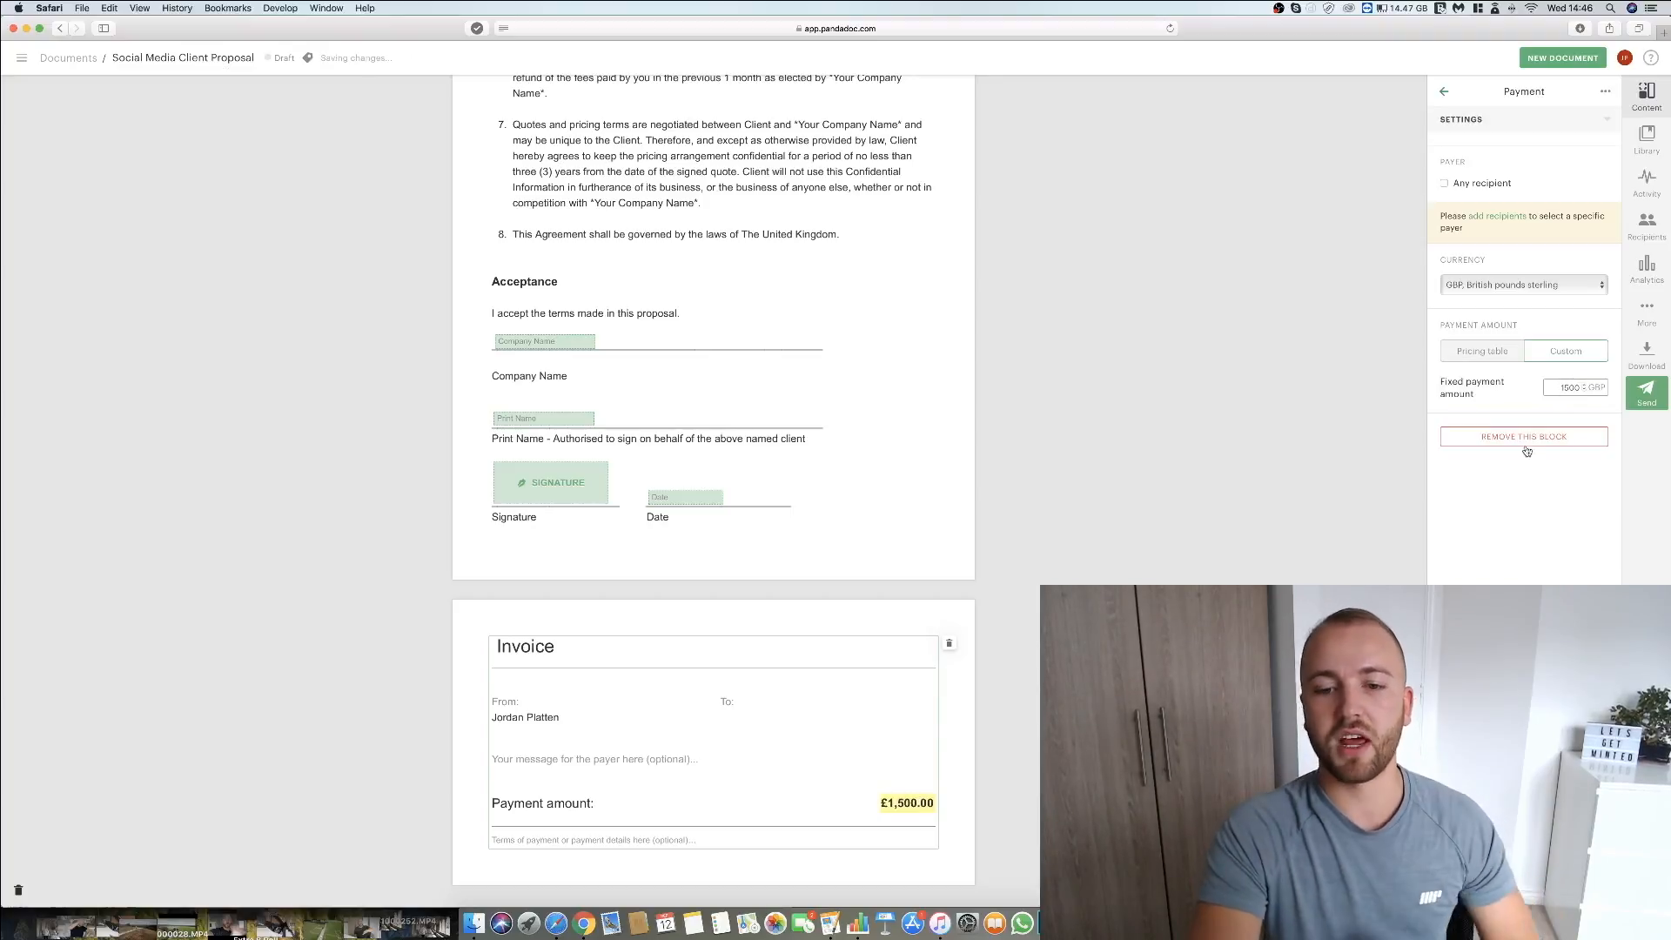
click(1480, 353)
click(1576, 352)
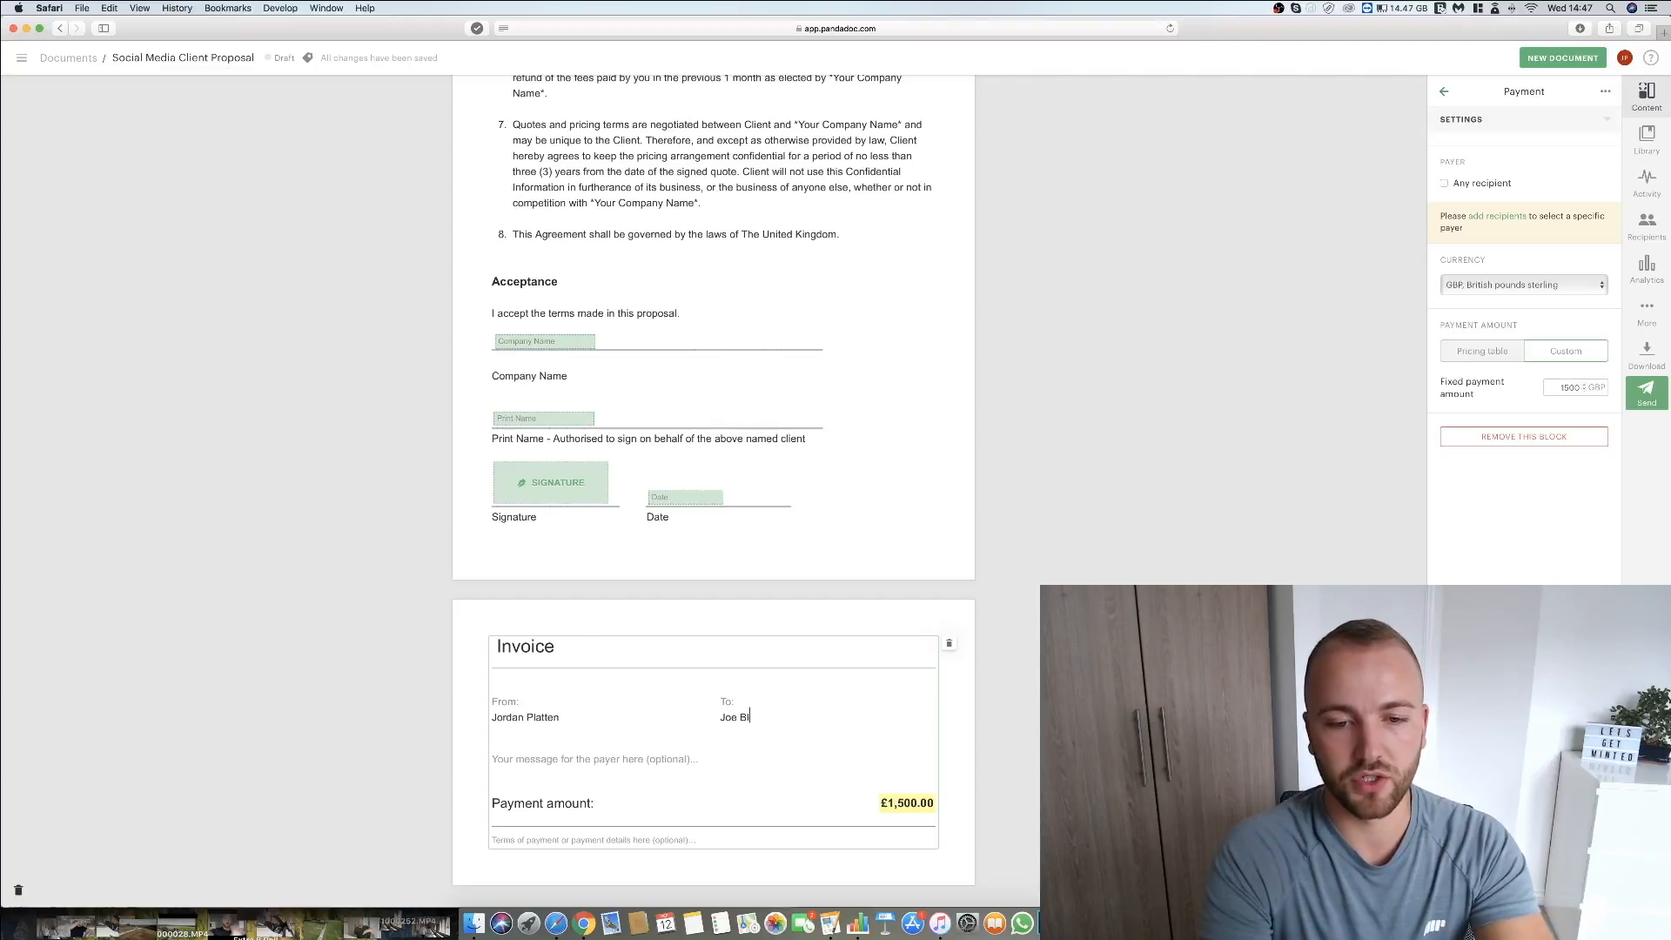
Address the invoice to the client's full name and Bloggs Restaurants Ltd, with the payer message "Full Social Media Service - Month 1".
key(Return)
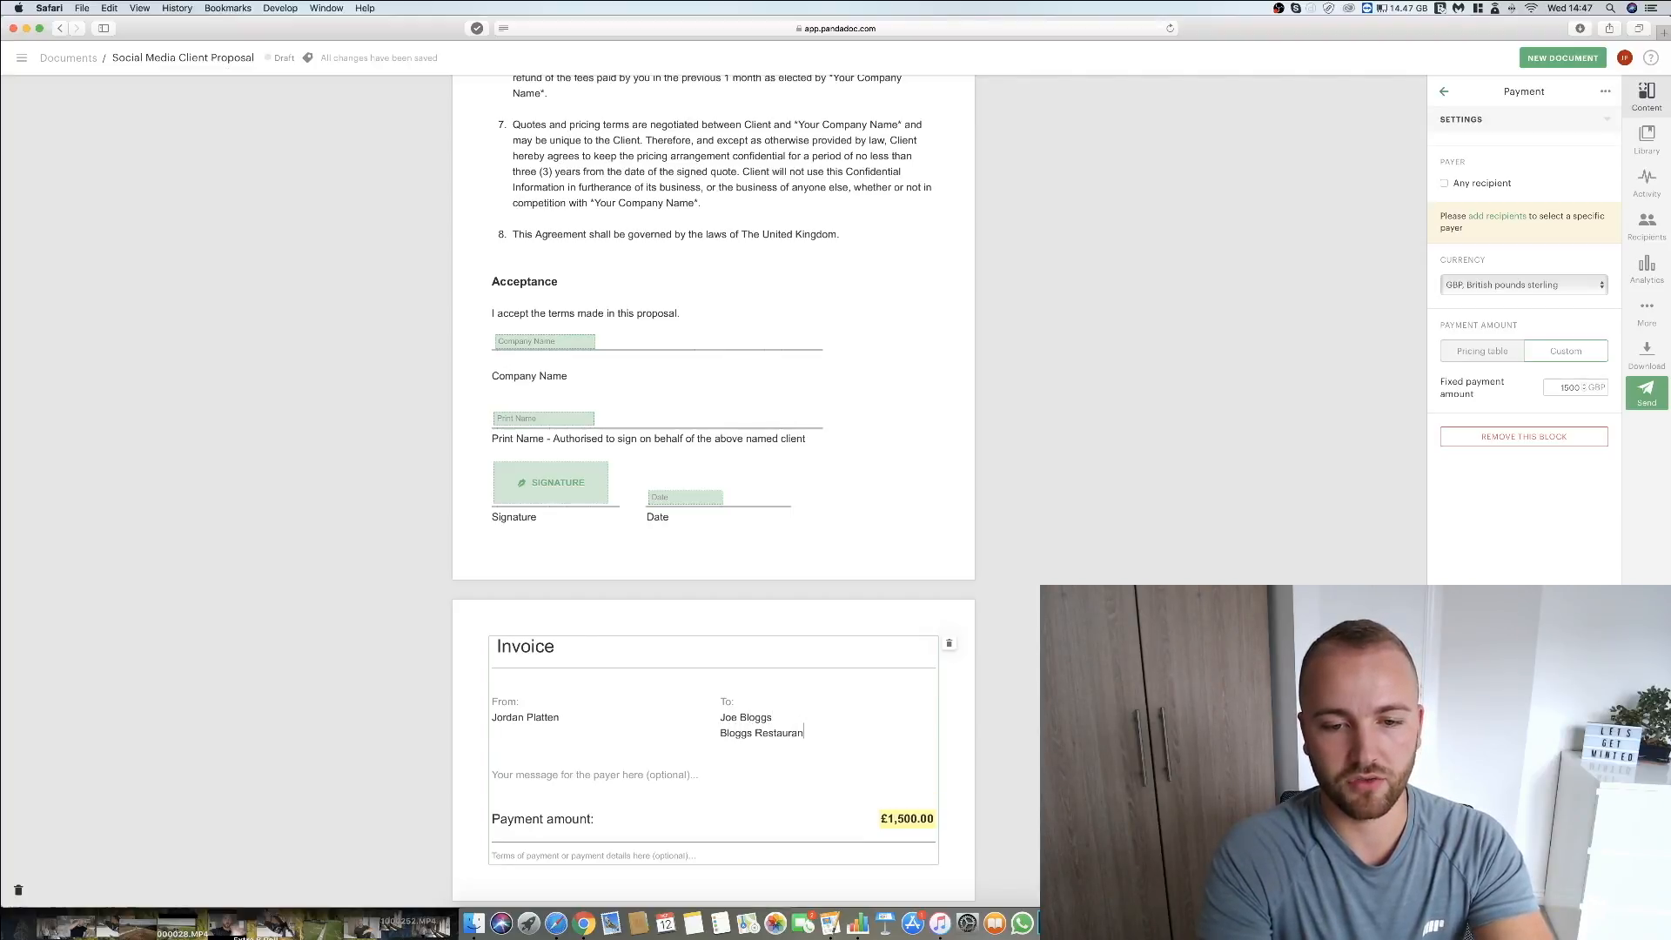
click(620, 768)
text(F)
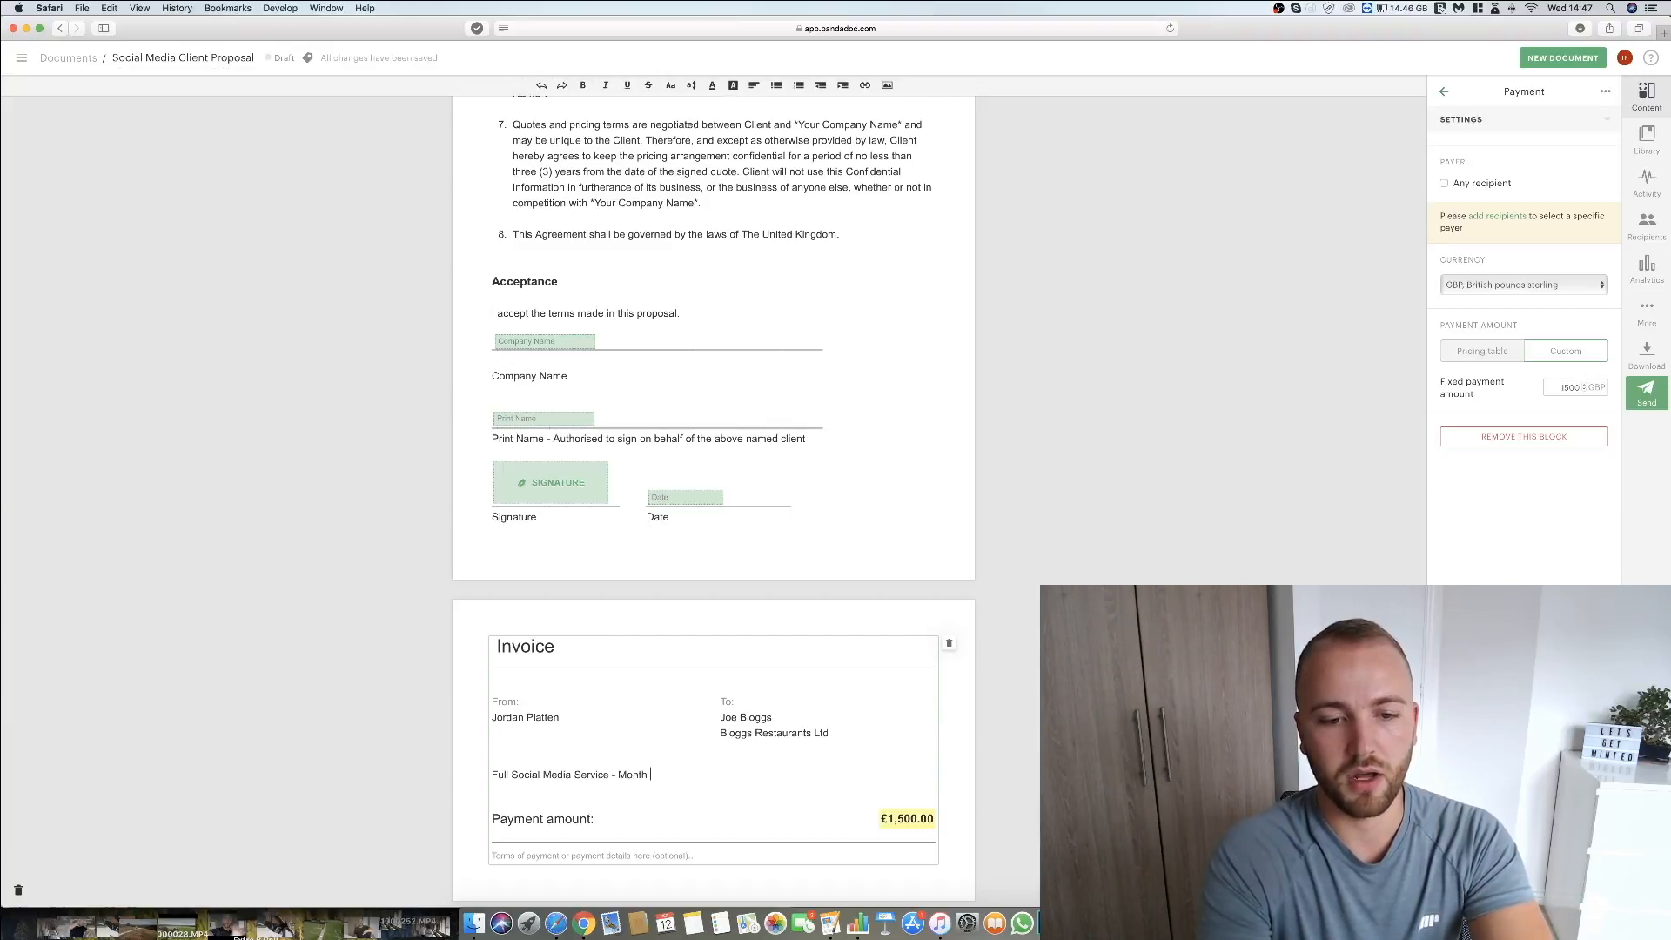
click(993, 764)
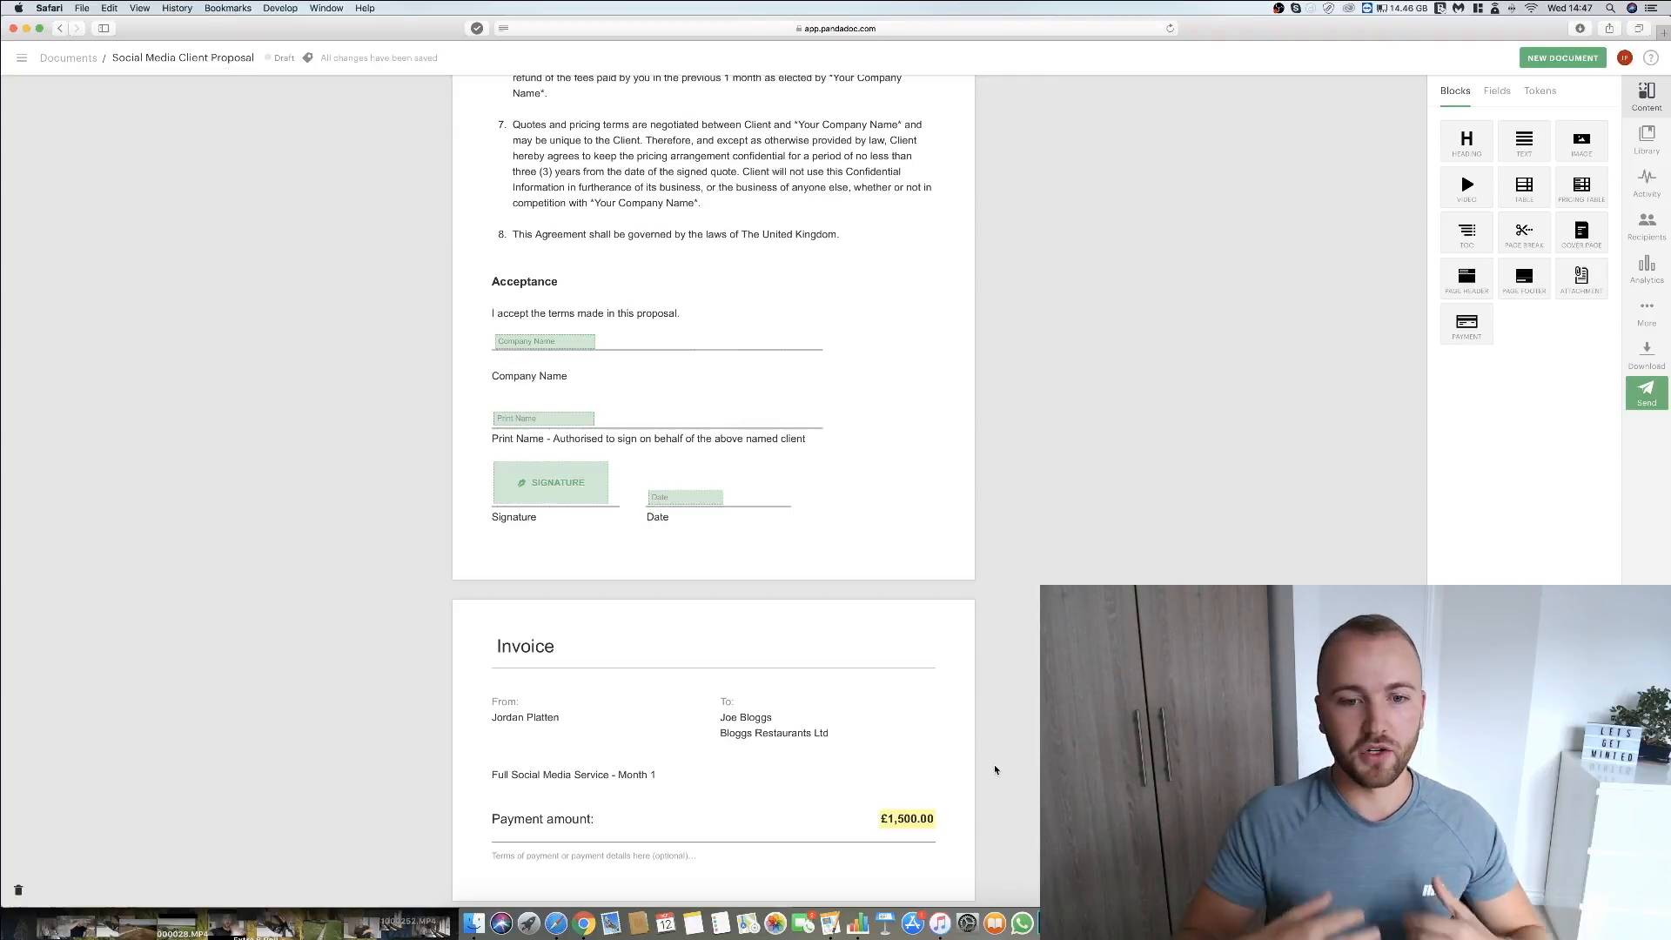
Try to add the client as a new contact in the document's recipients, entering the first name, last name and e-mail.
click(770, 722)
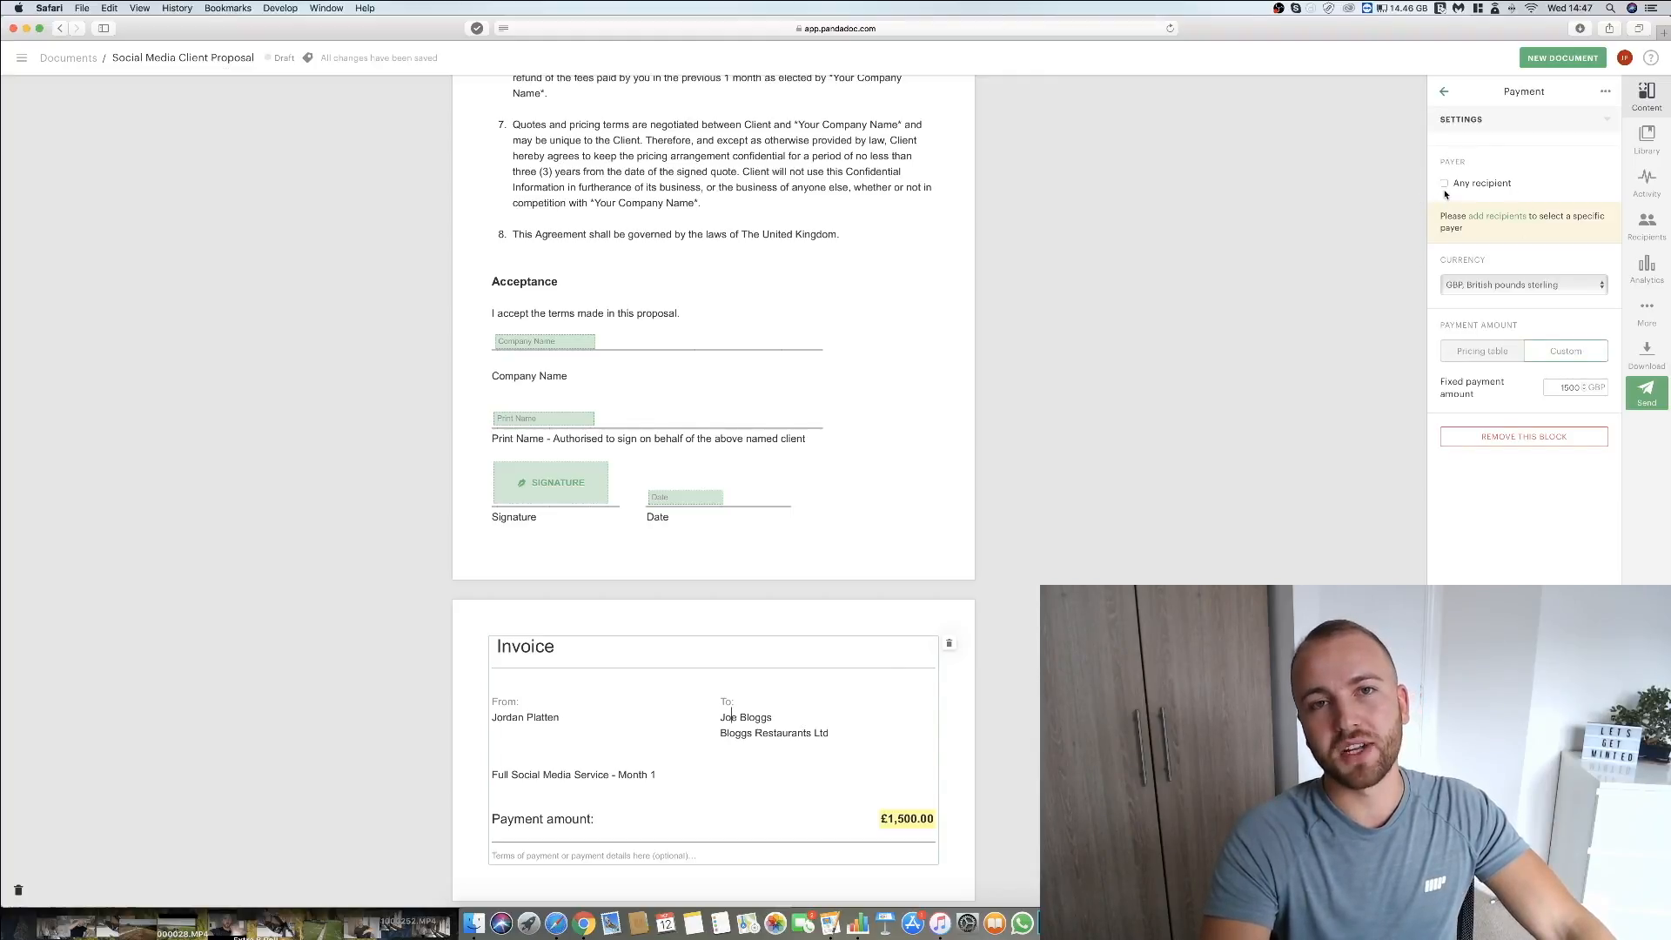
click(1500, 217)
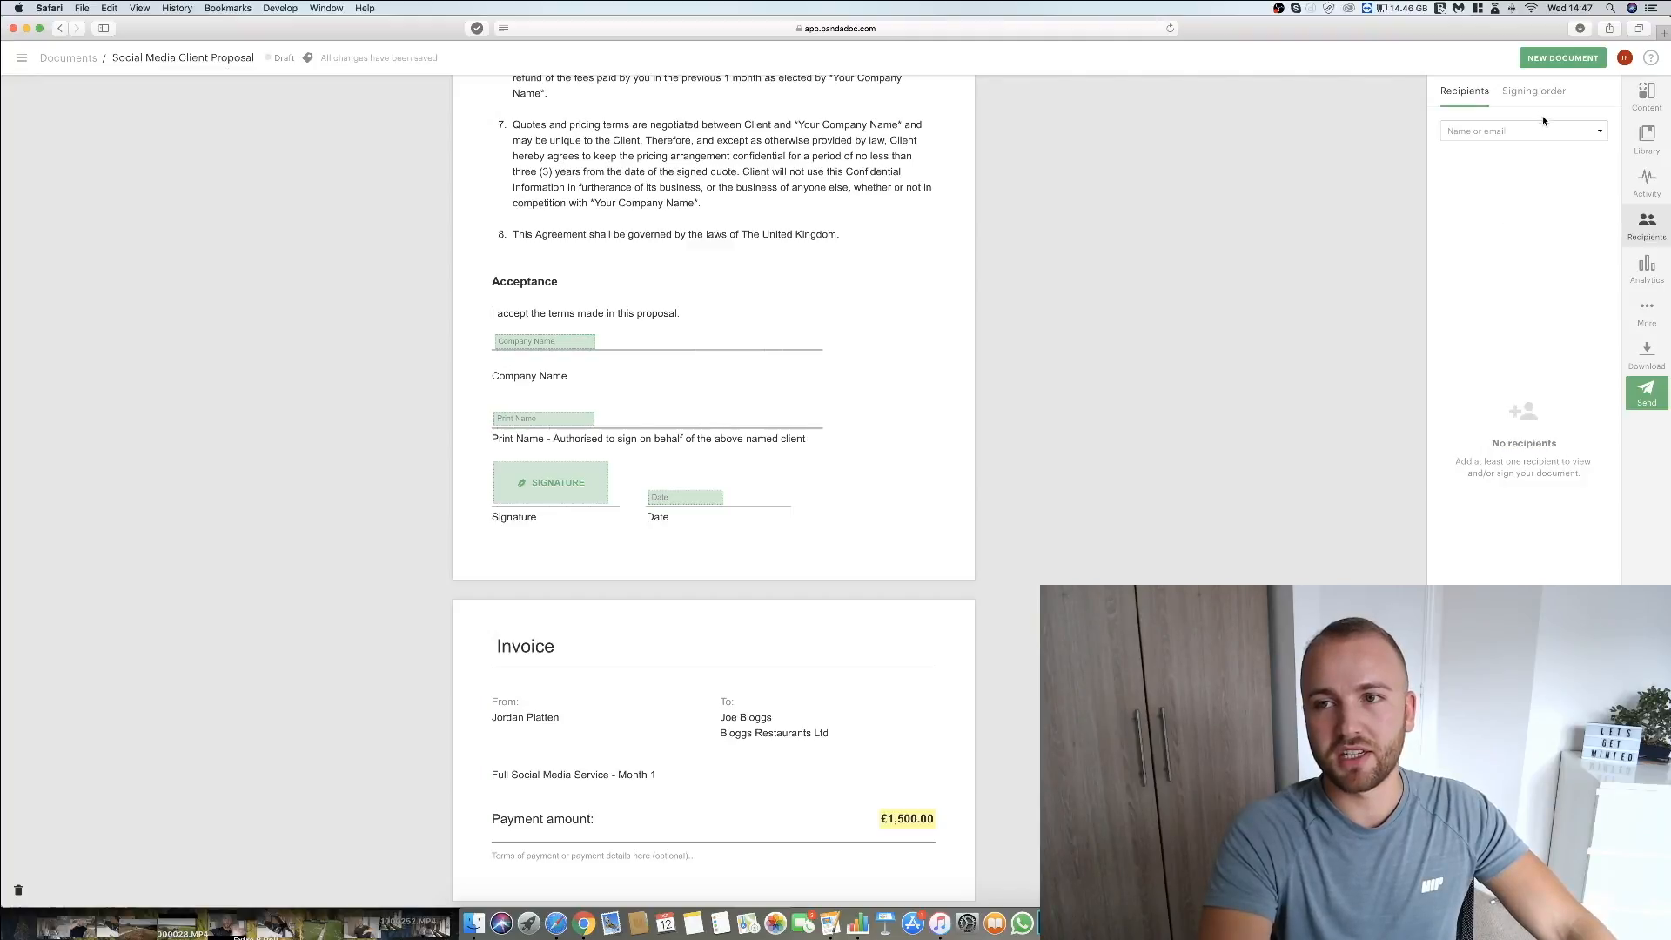
click(1540, 129)
click(1501, 215)
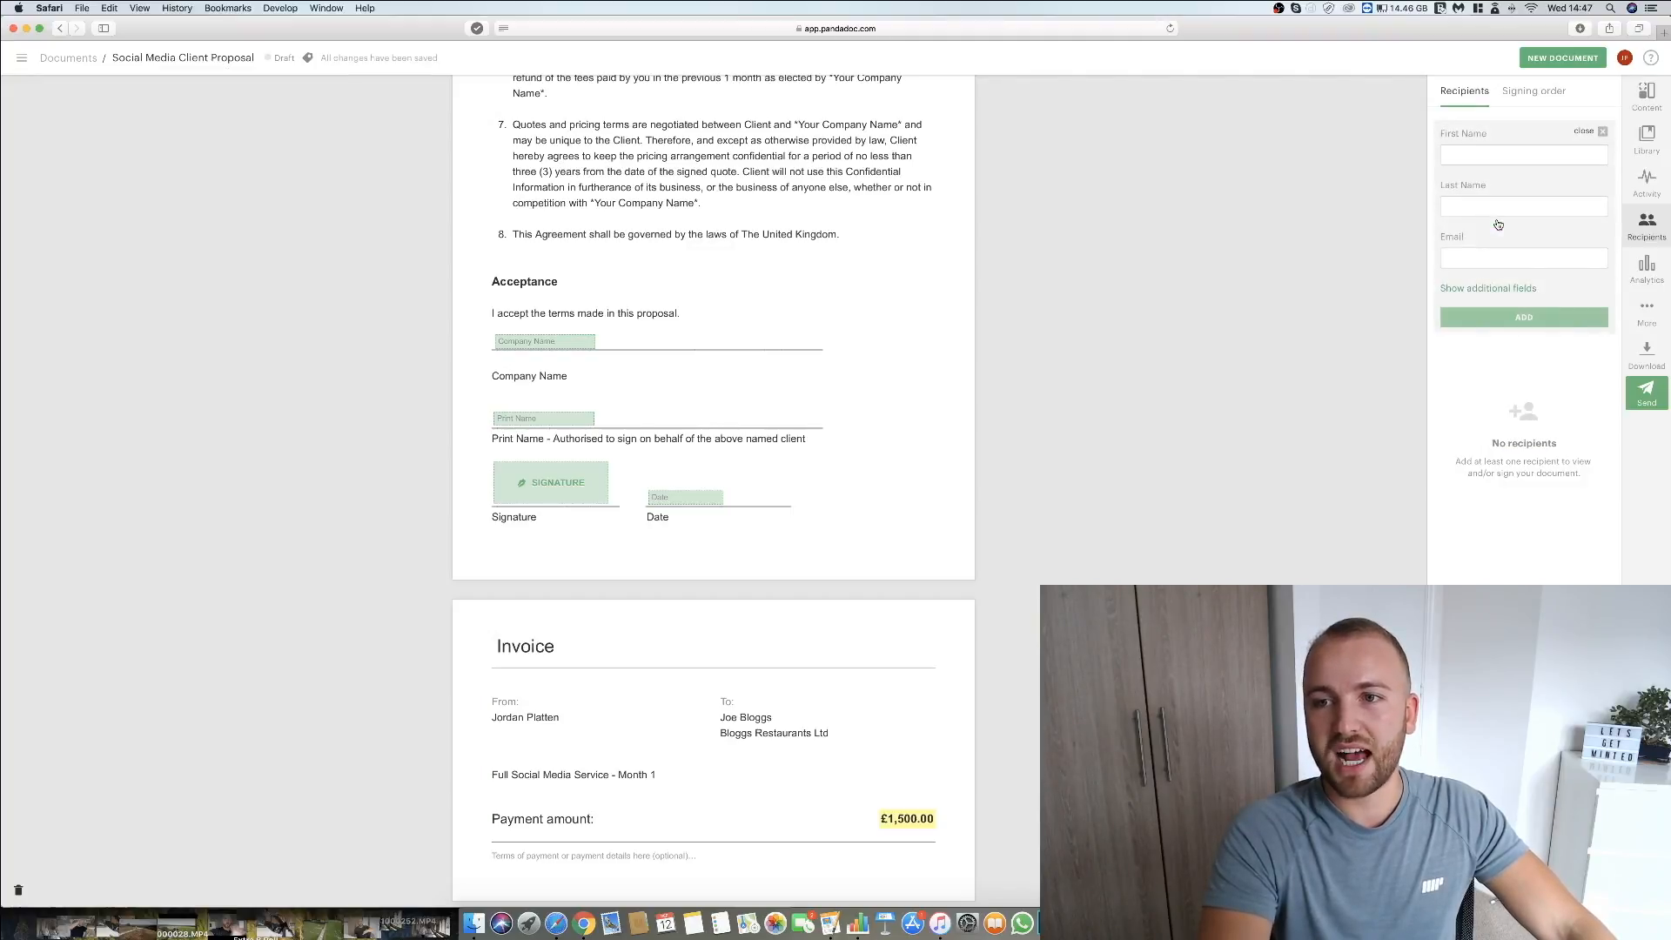
text(Joe)
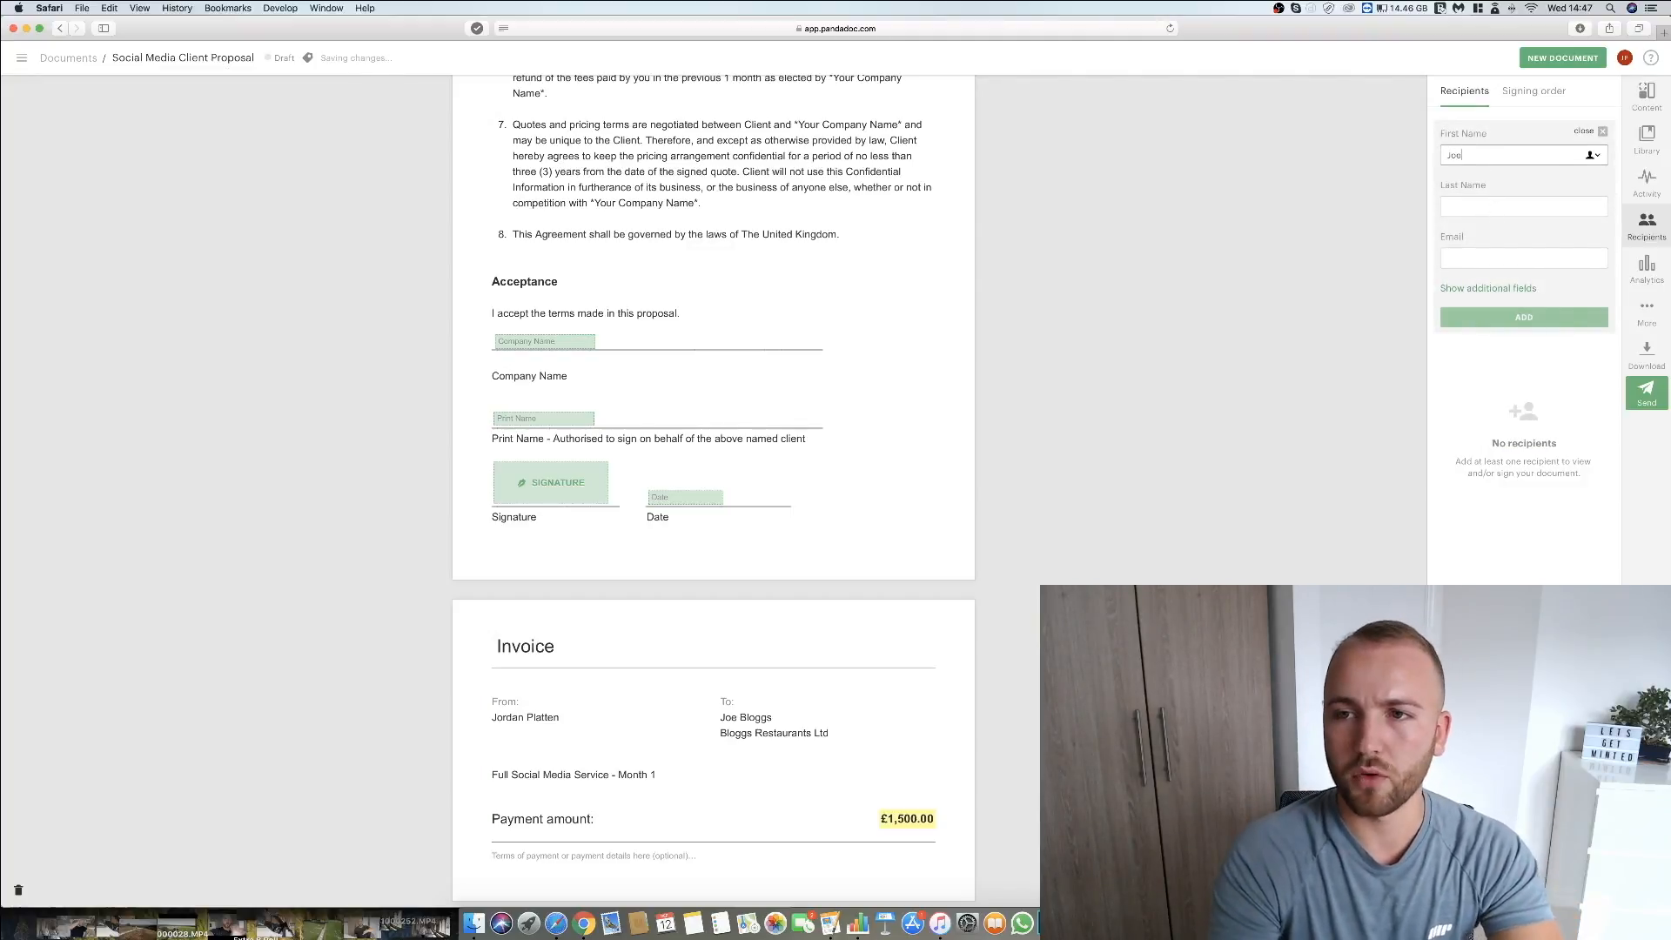
key(Tab)
text(Bloggs)
key(Tab)
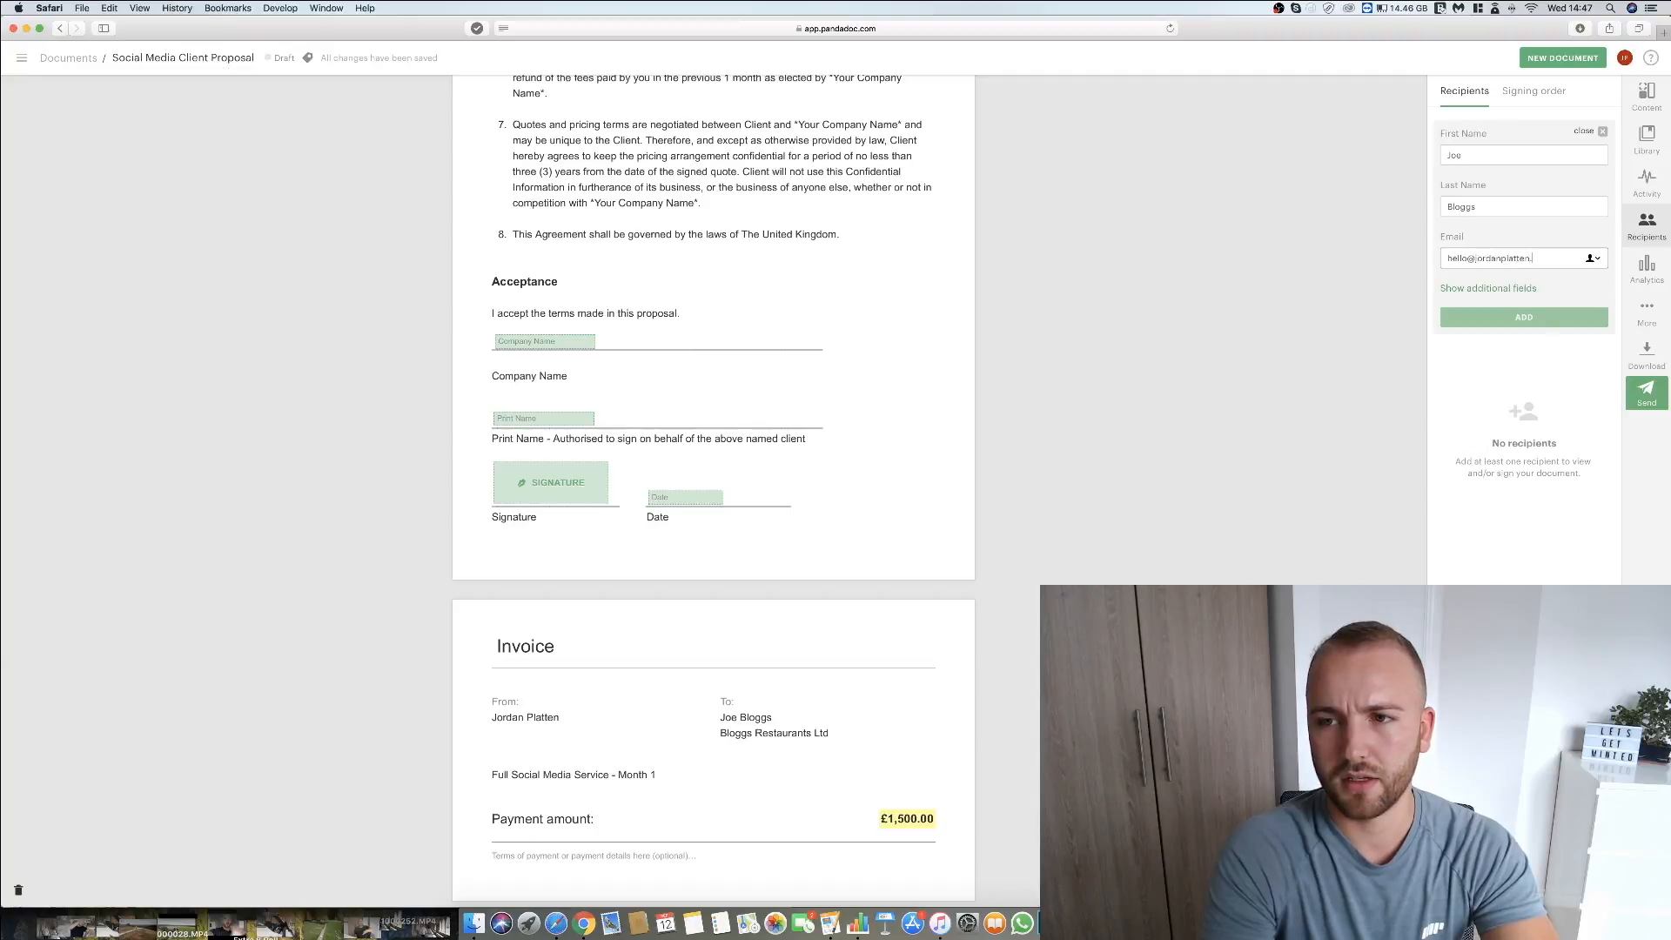
click(1546, 321)
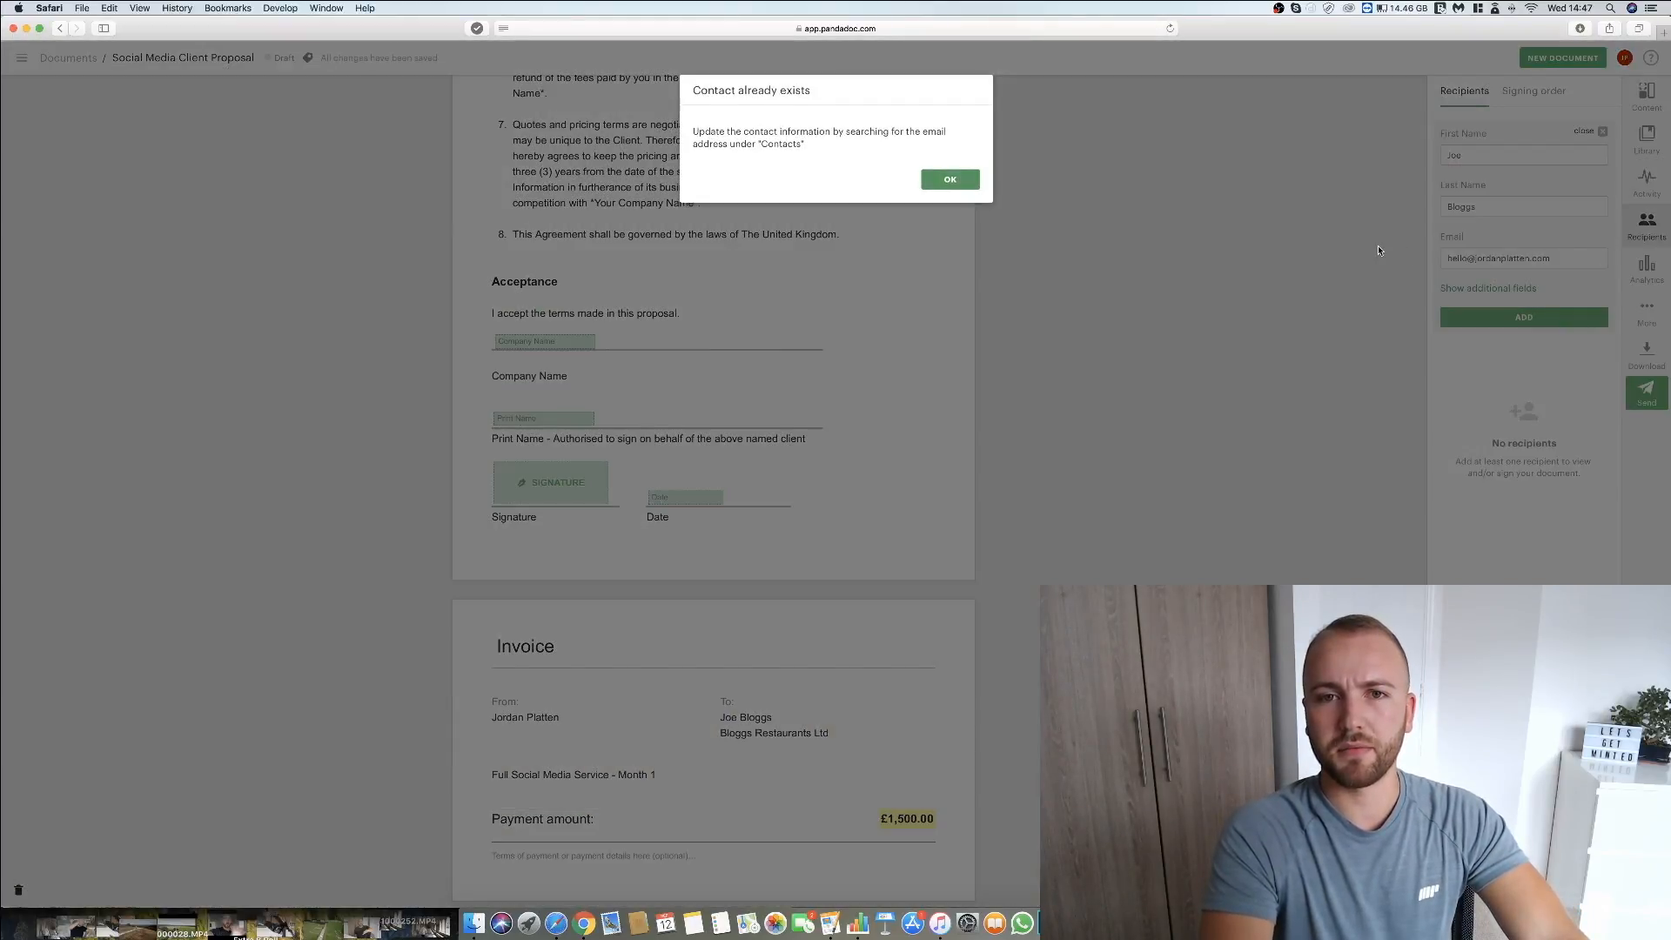
click(951, 182)
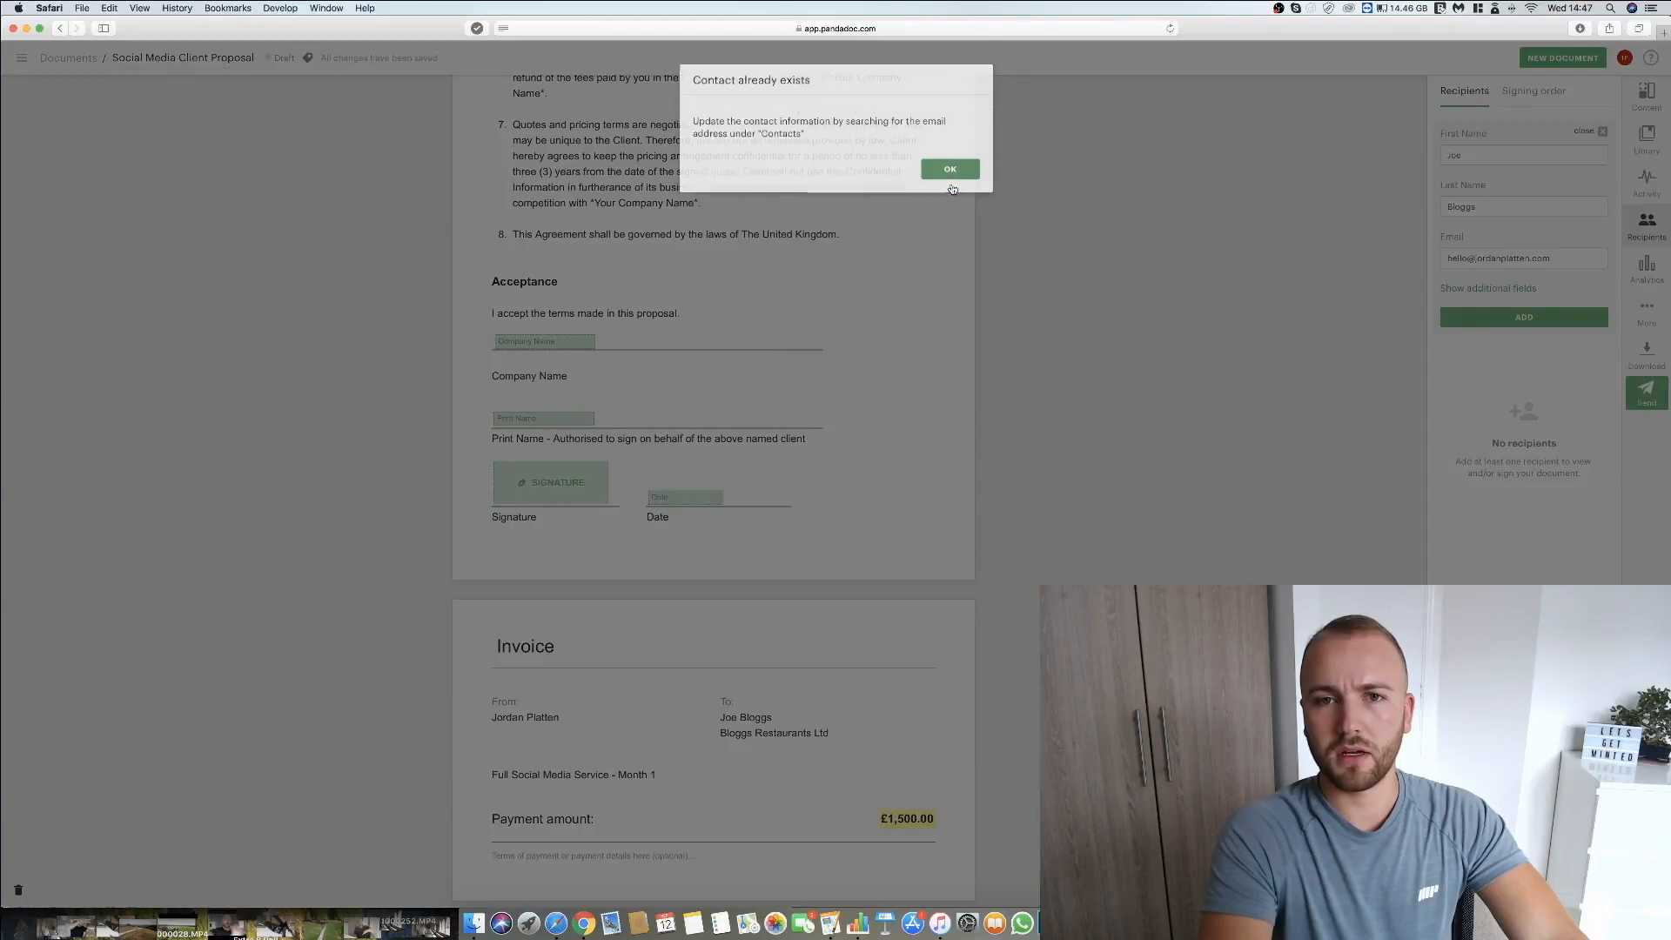
Add the client's existing Gmail contact as a recipient and make that contact the payer of the invoice.
click(1602, 131)
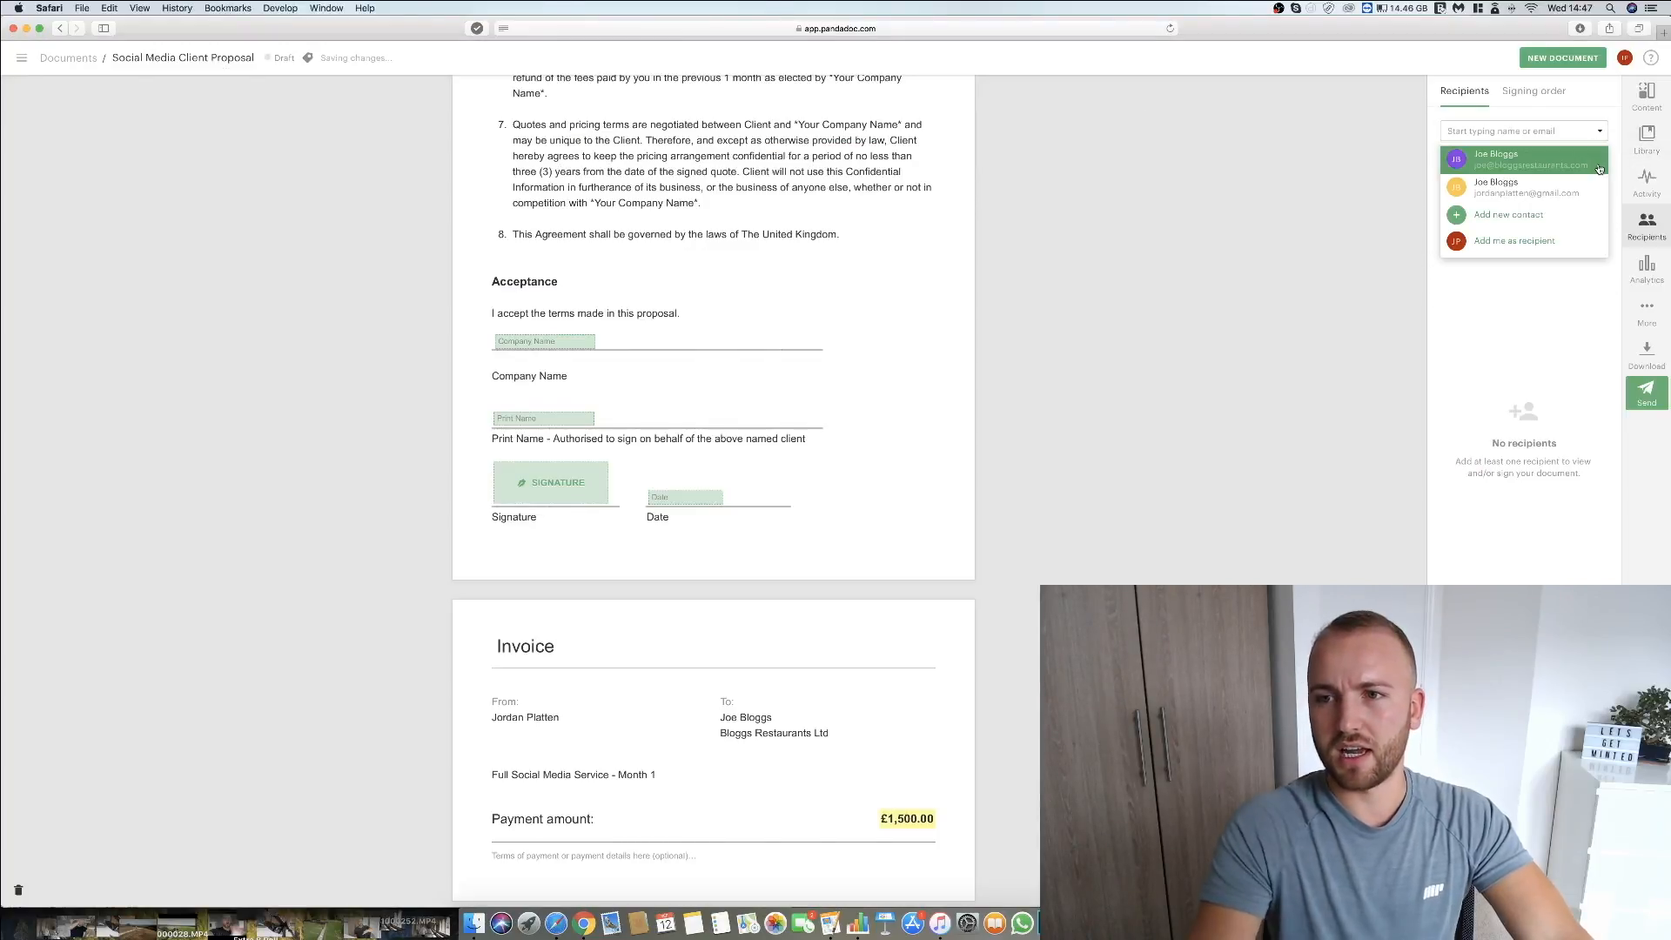
click(1550, 202)
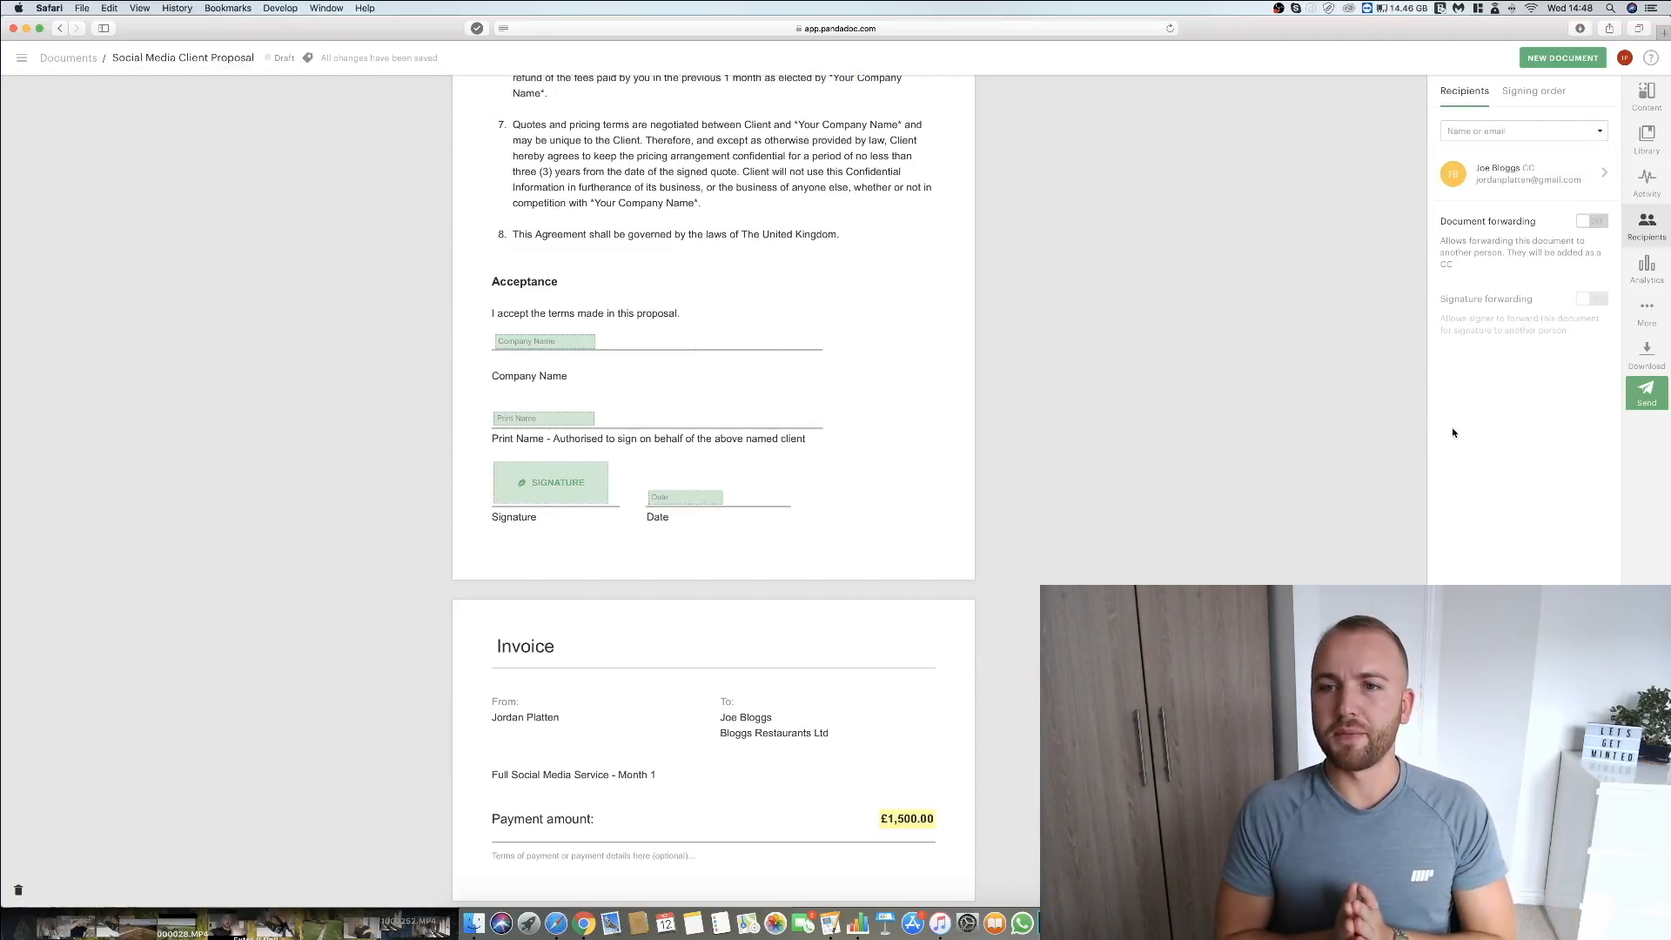
click(816, 639)
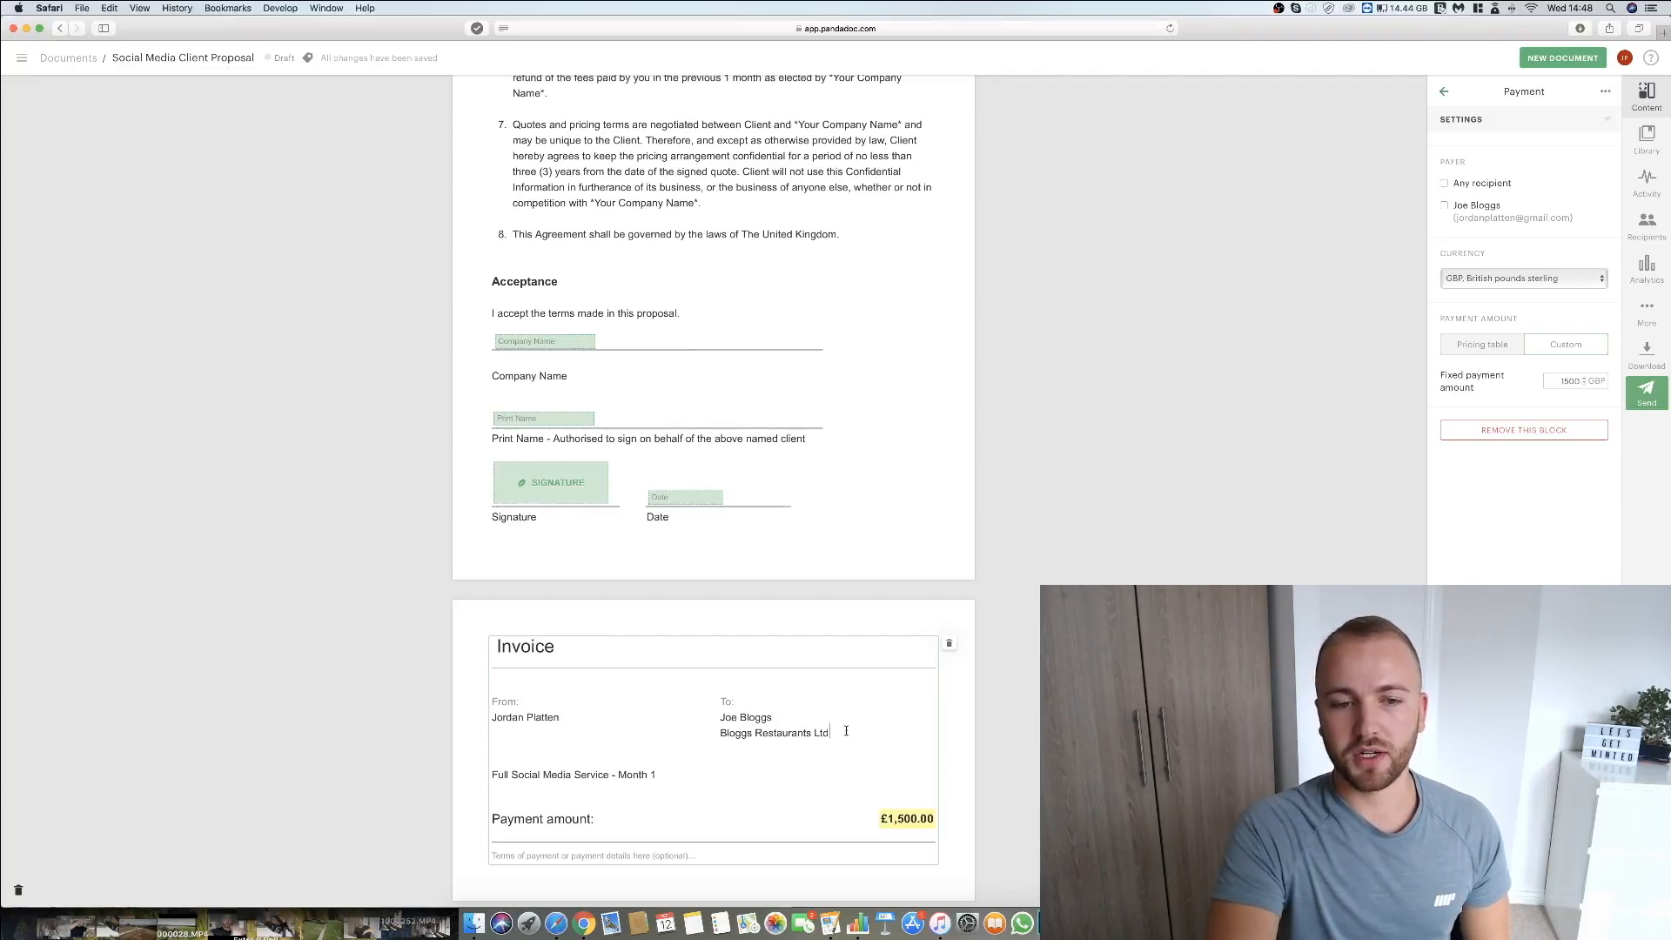
click(1446, 206)
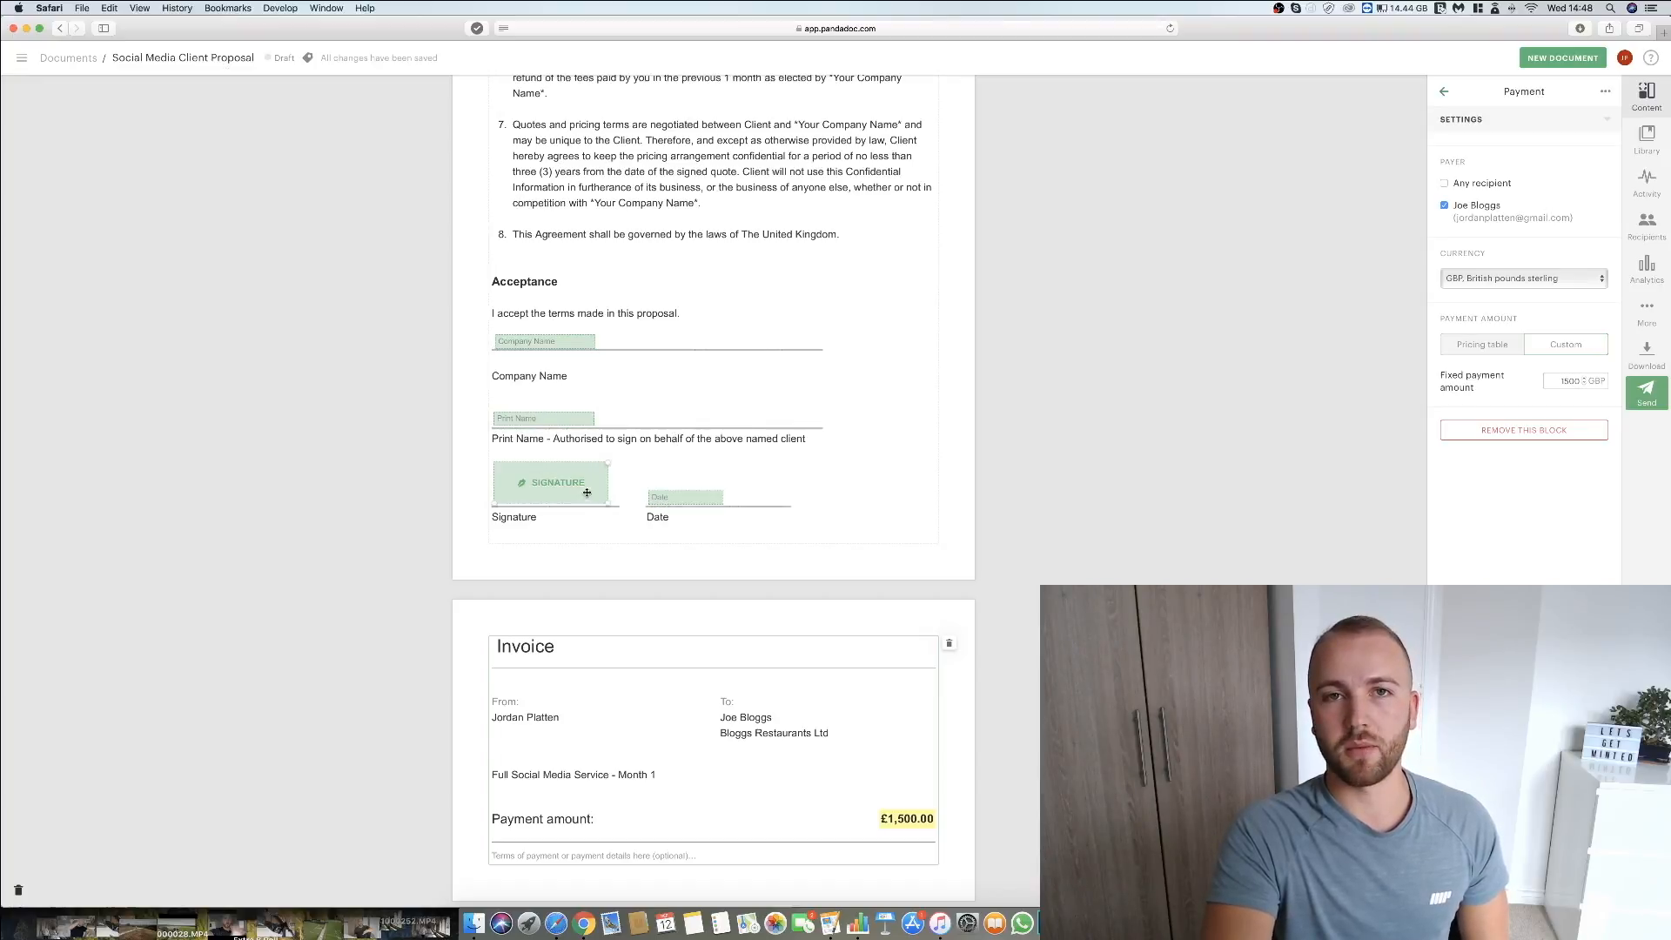
Assign the Company Name, Print Name, Signature and Date fields of the Acceptance section to the client's Gmail contact.
click(535, 339)
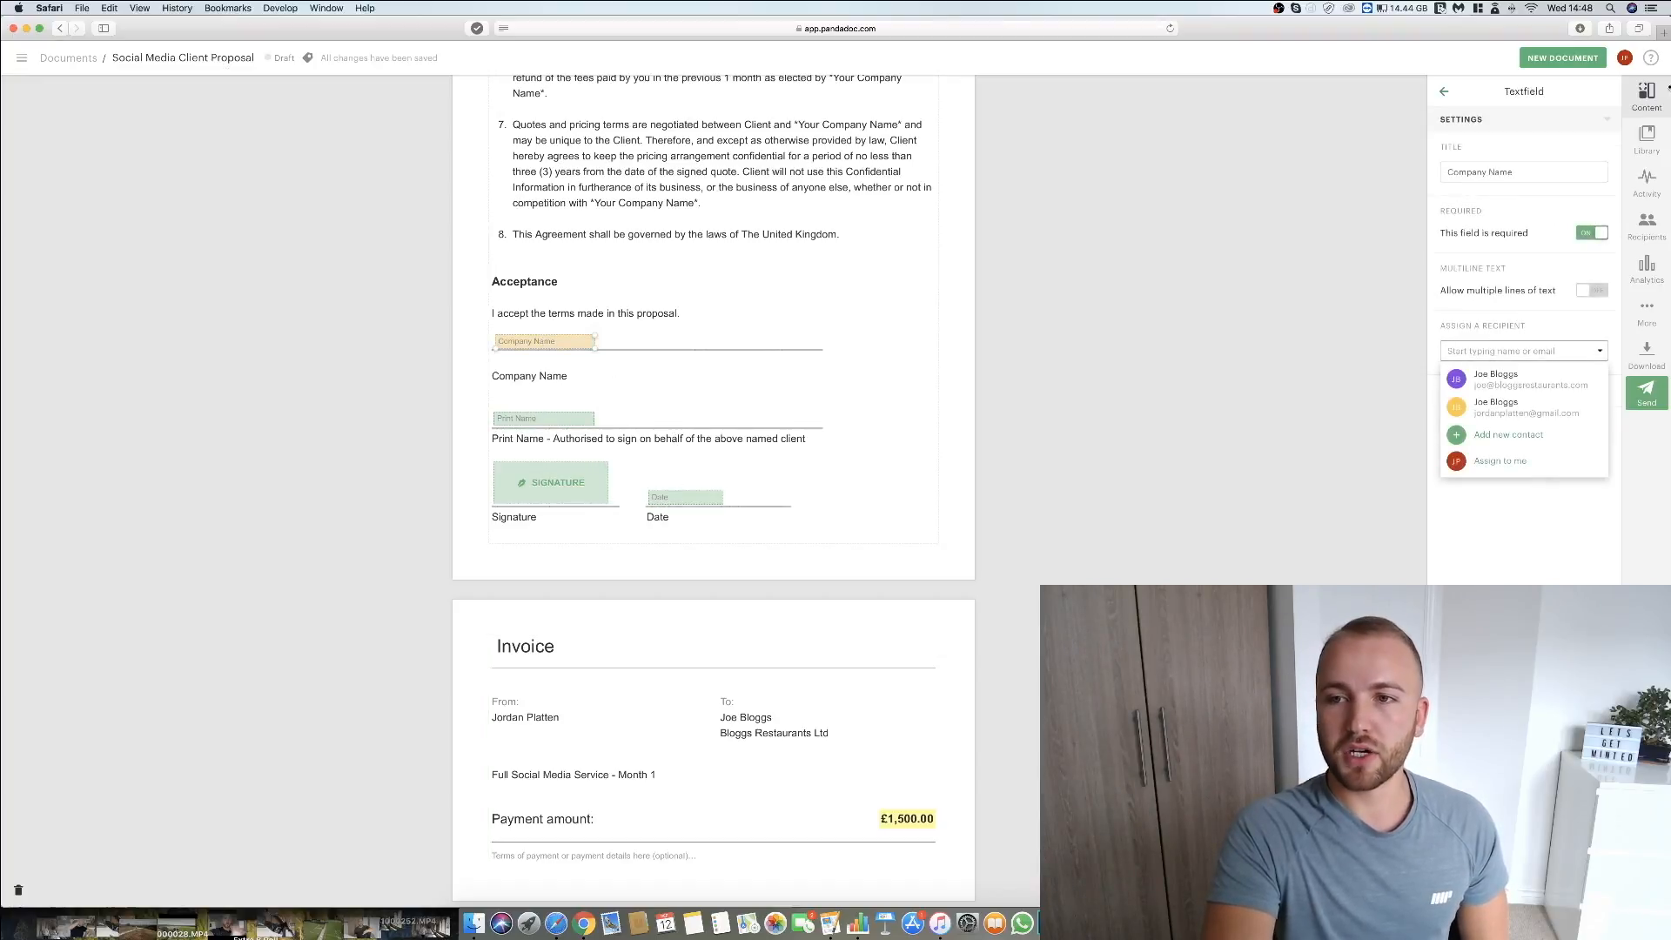
click(1508, 407)
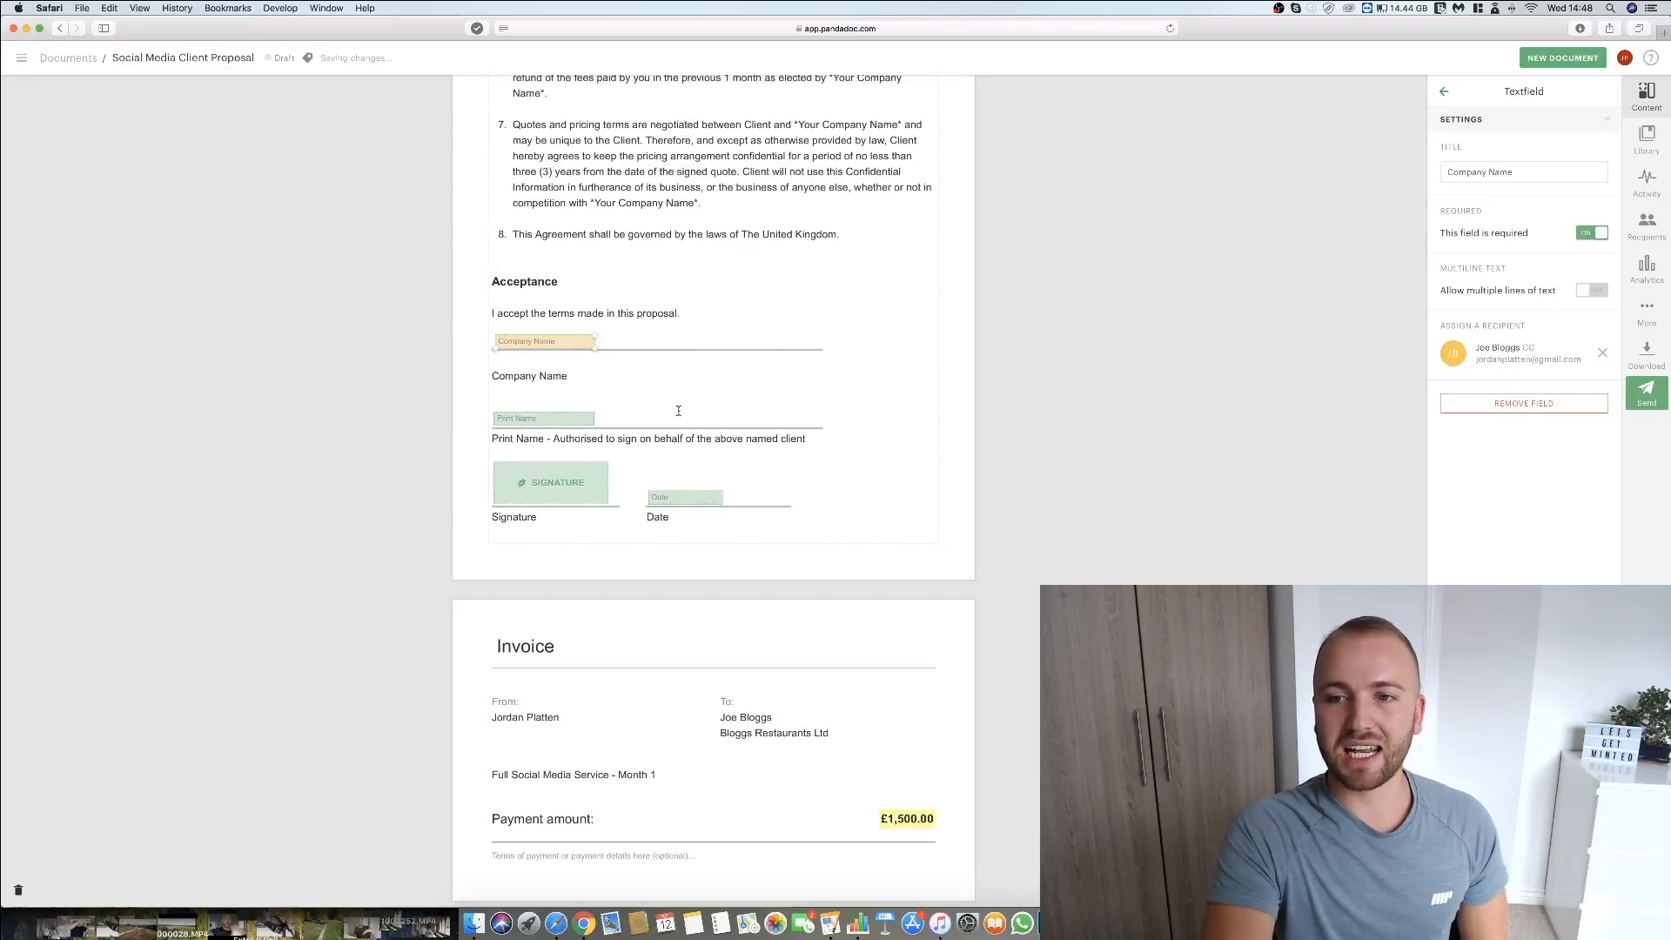
click(526, 421)
click(1518, 405)
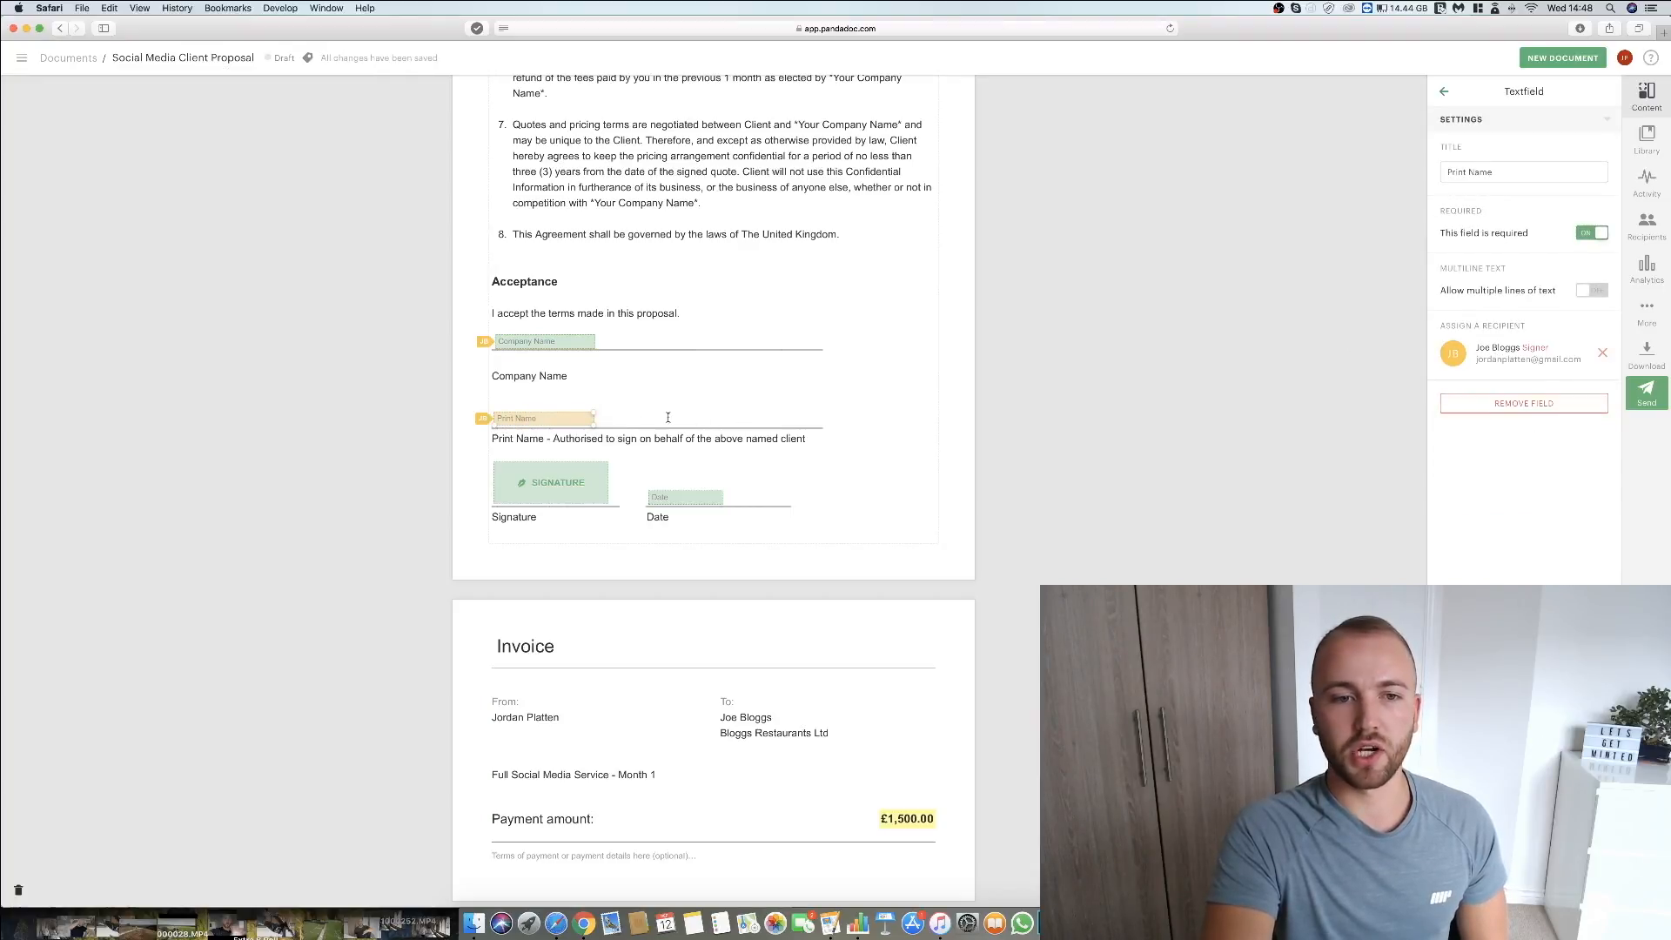
click(561, 481)
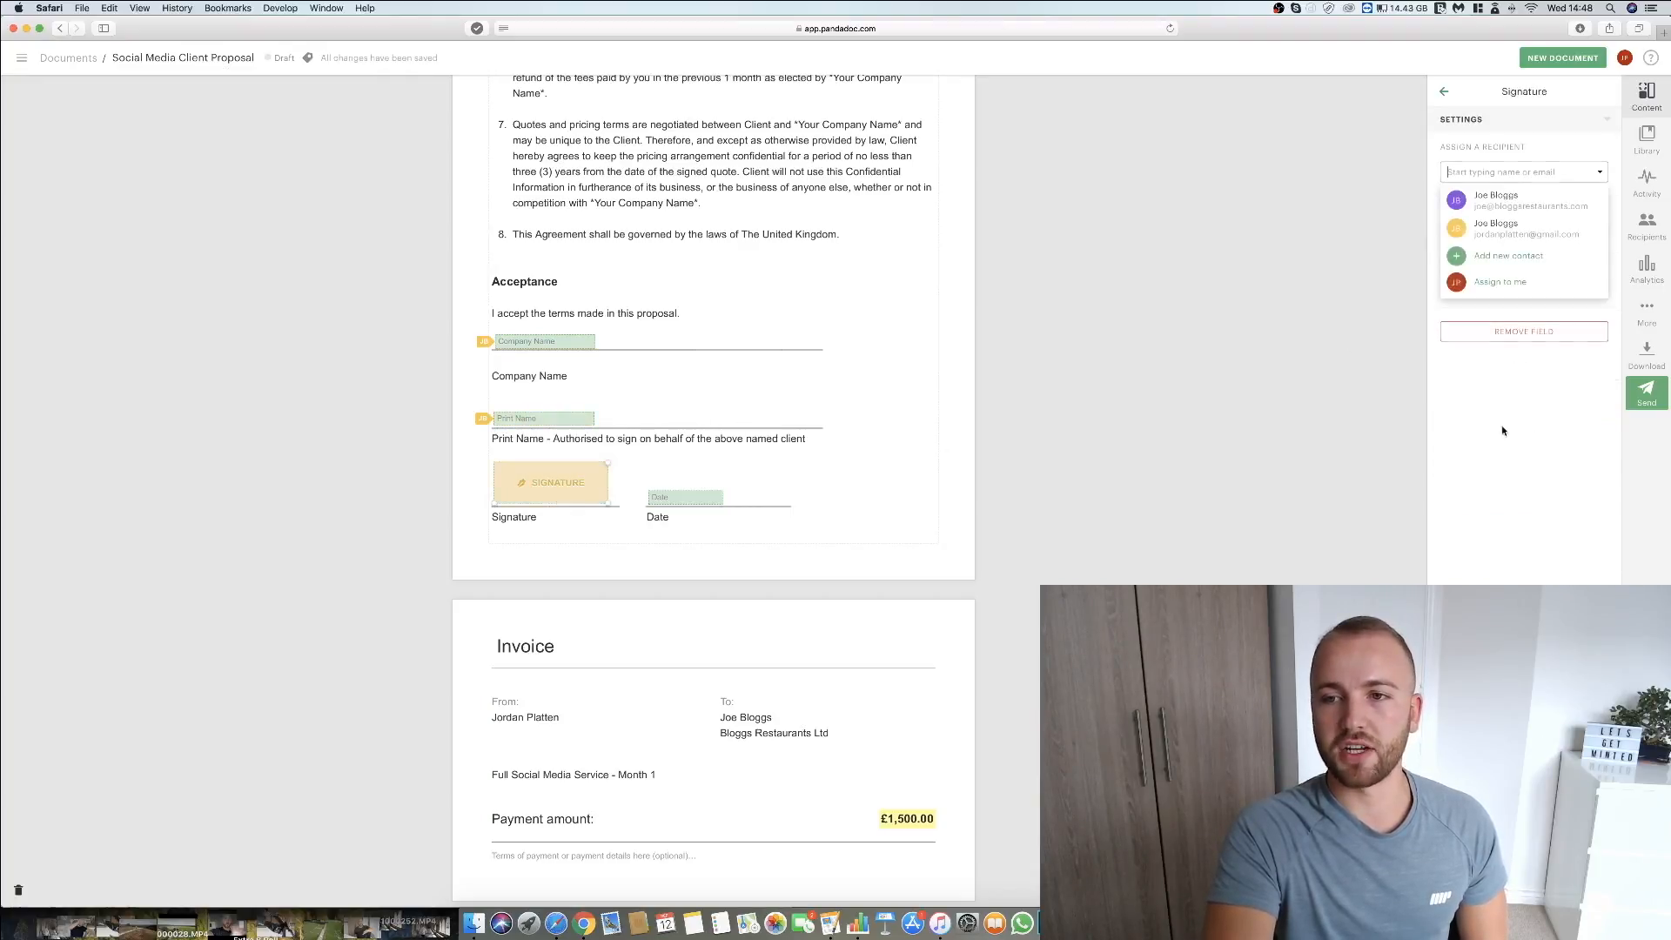
click(1534, 224)
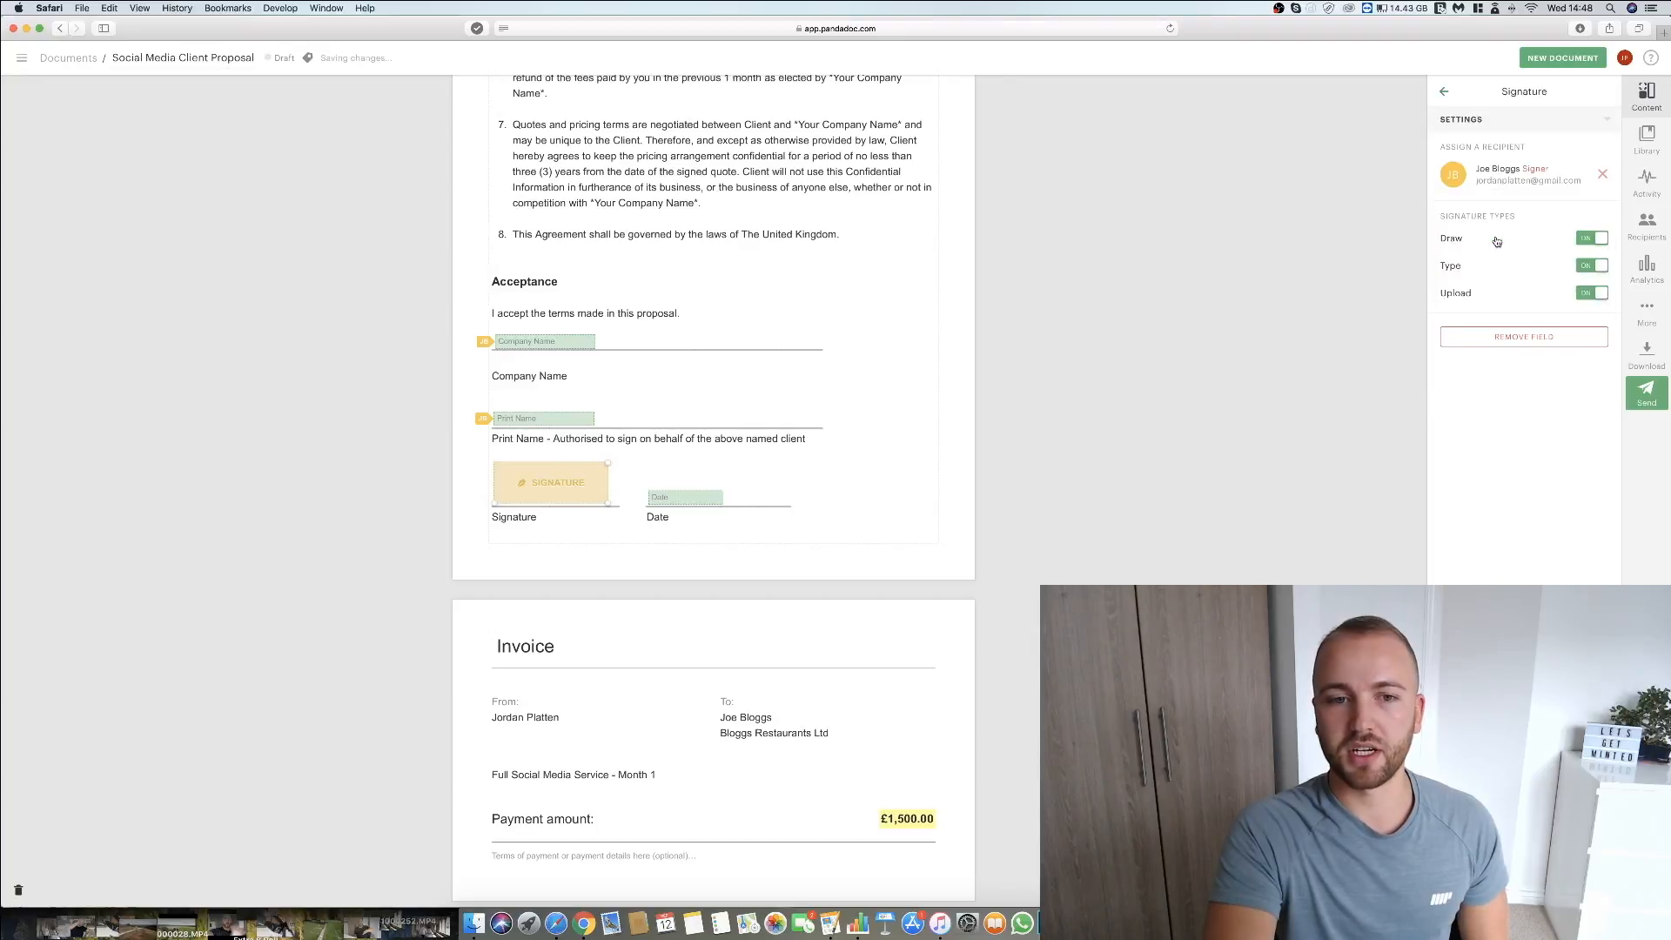
click(685, 496)
click(1496, 414)
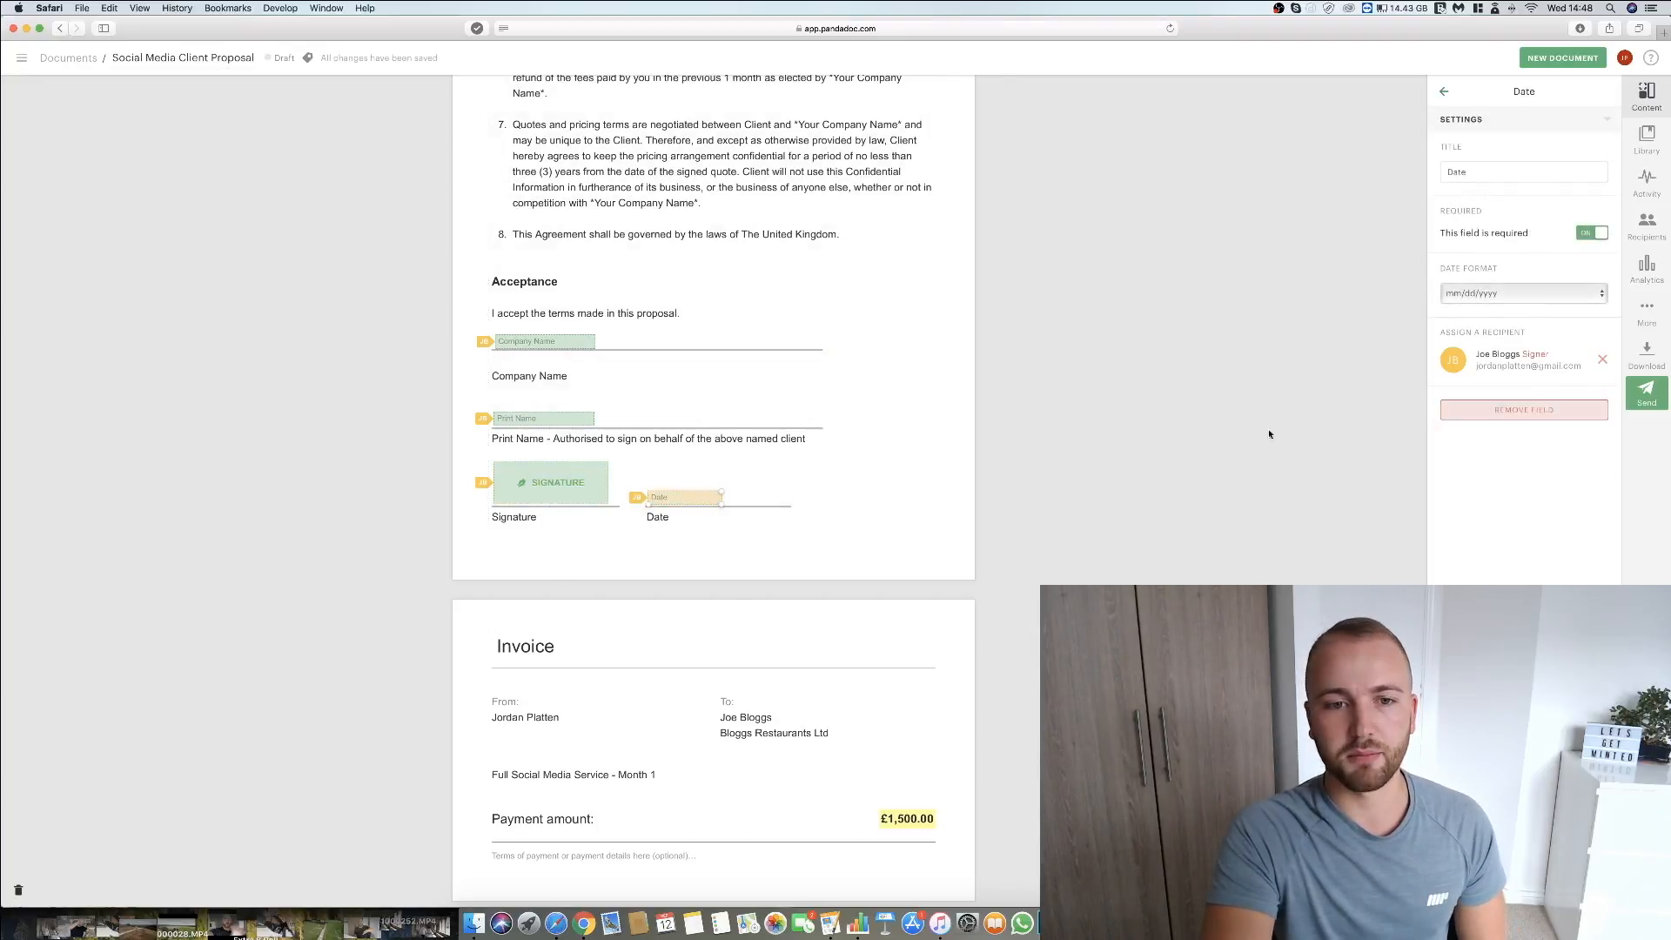
click(1268, 429)
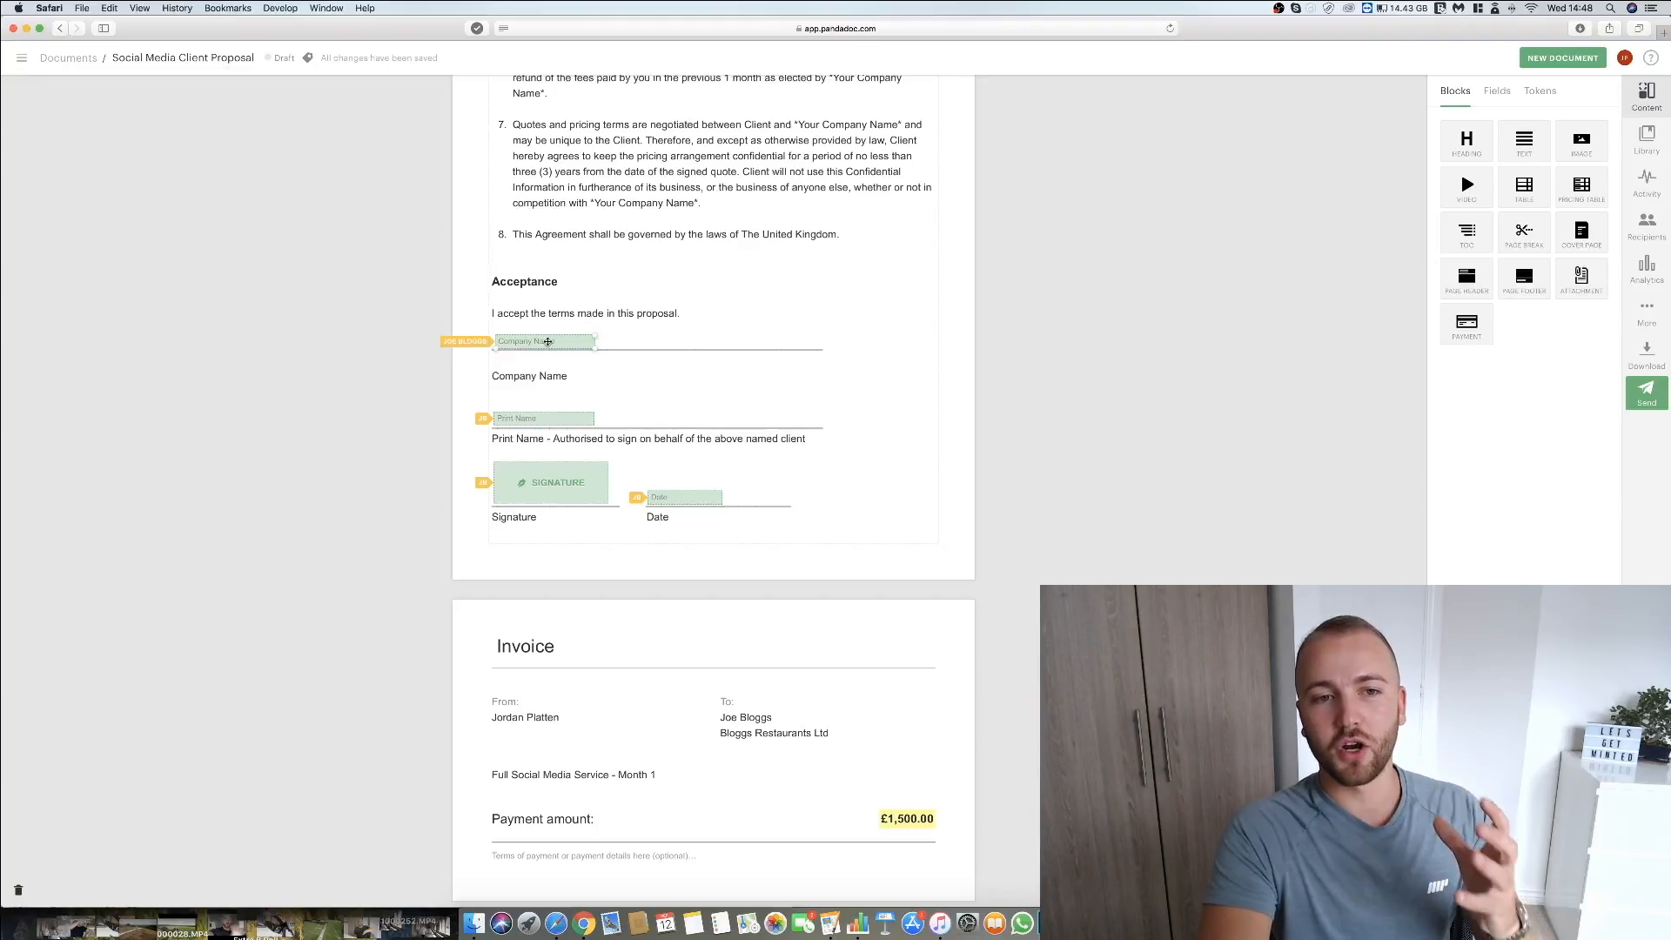
click(686, 687)
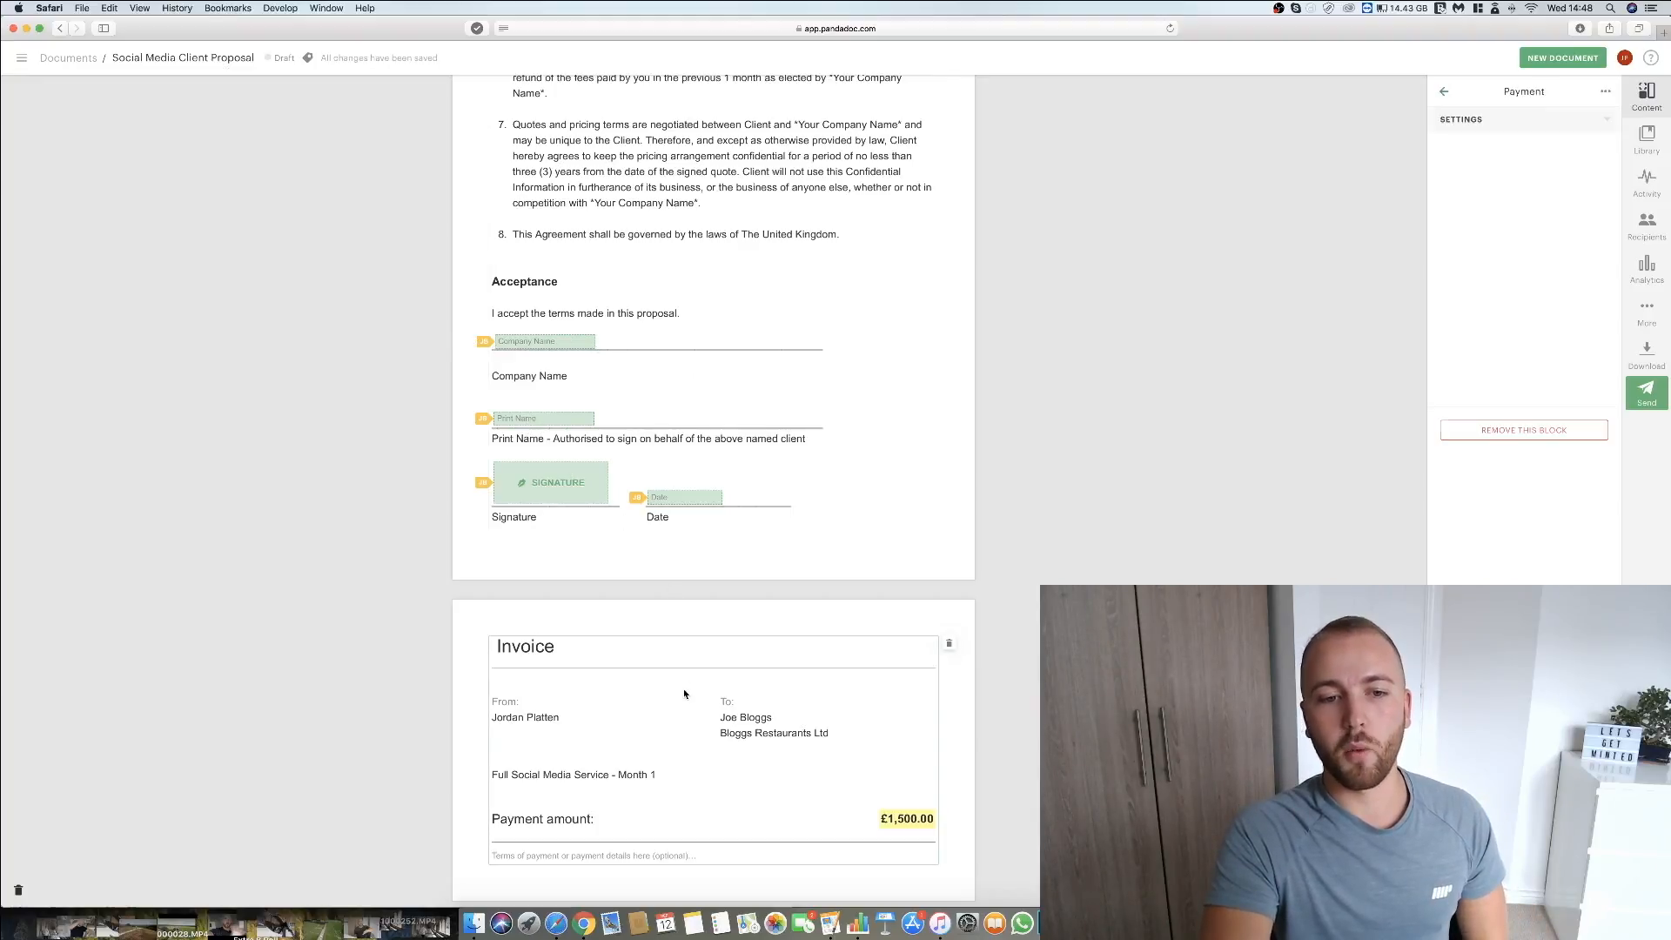
click(979, 541)
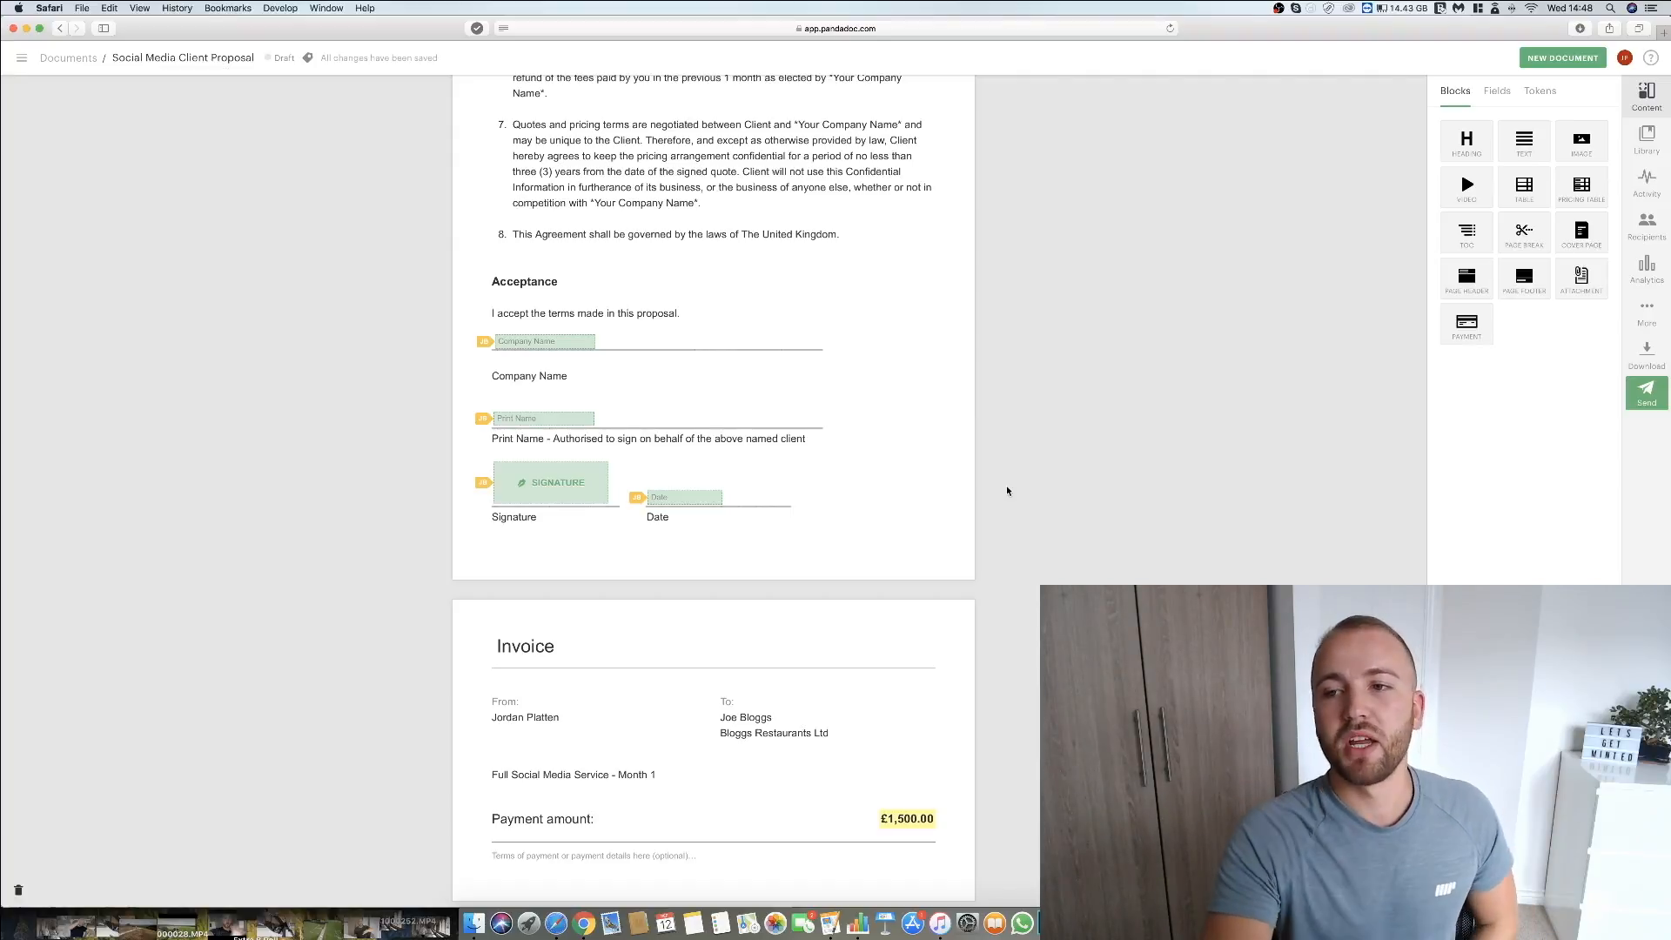
Start sending the document, naming it "Social Media Client Proposal - " followed by the client's full name, and continue to the message.
click(1645, 394)
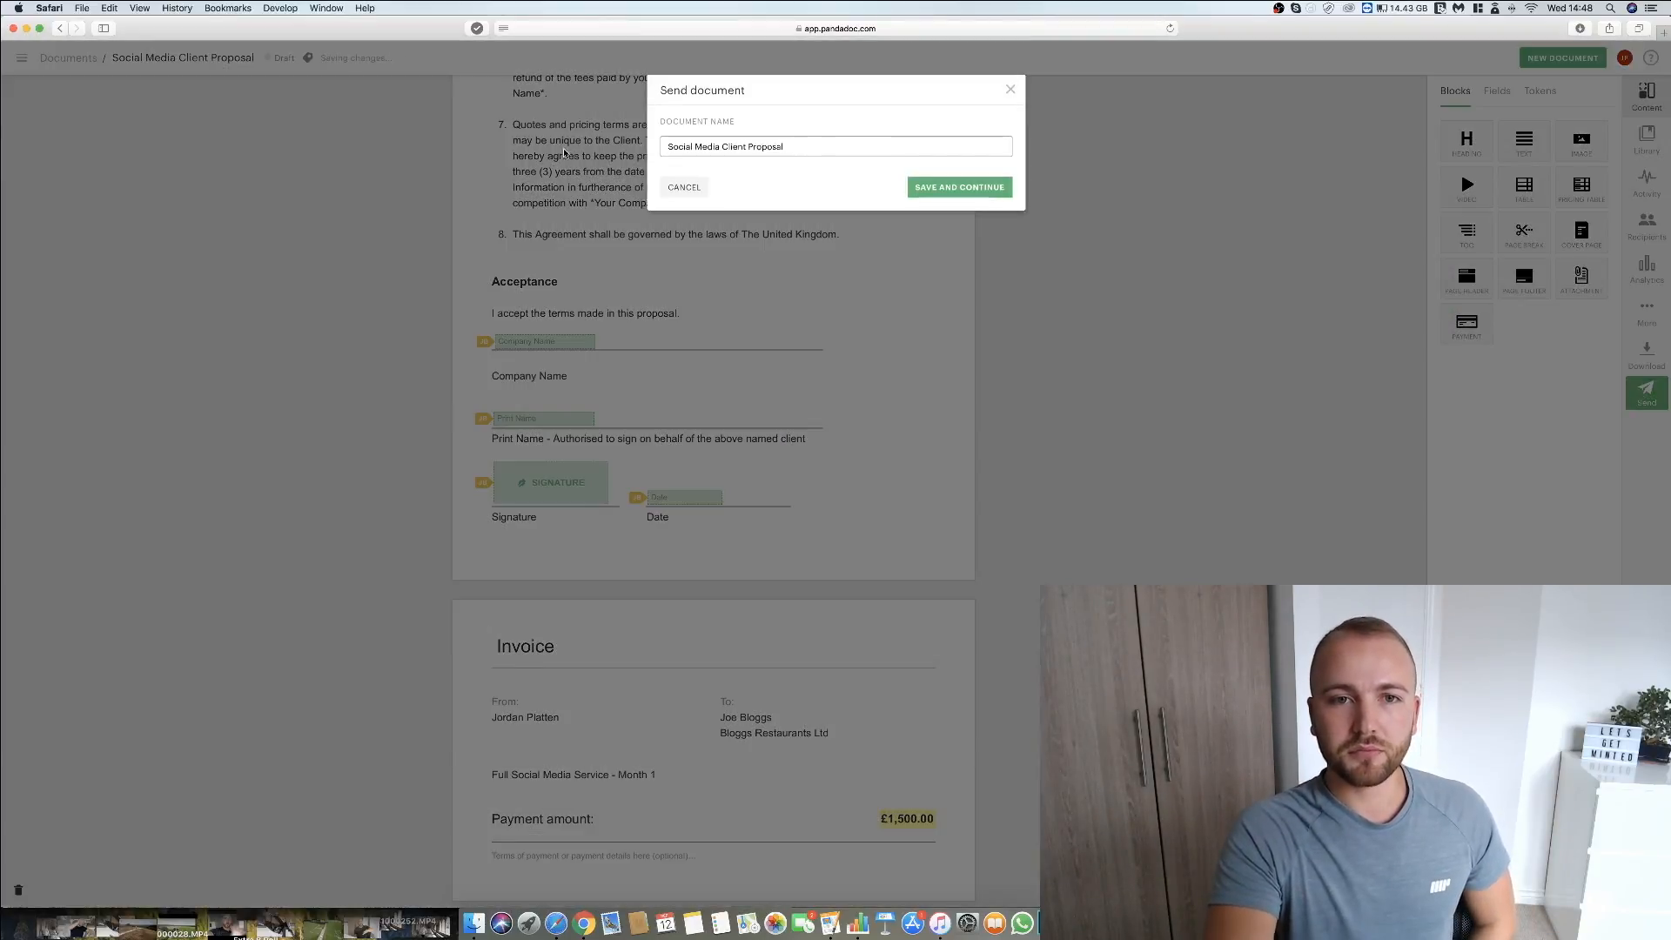
text(- )
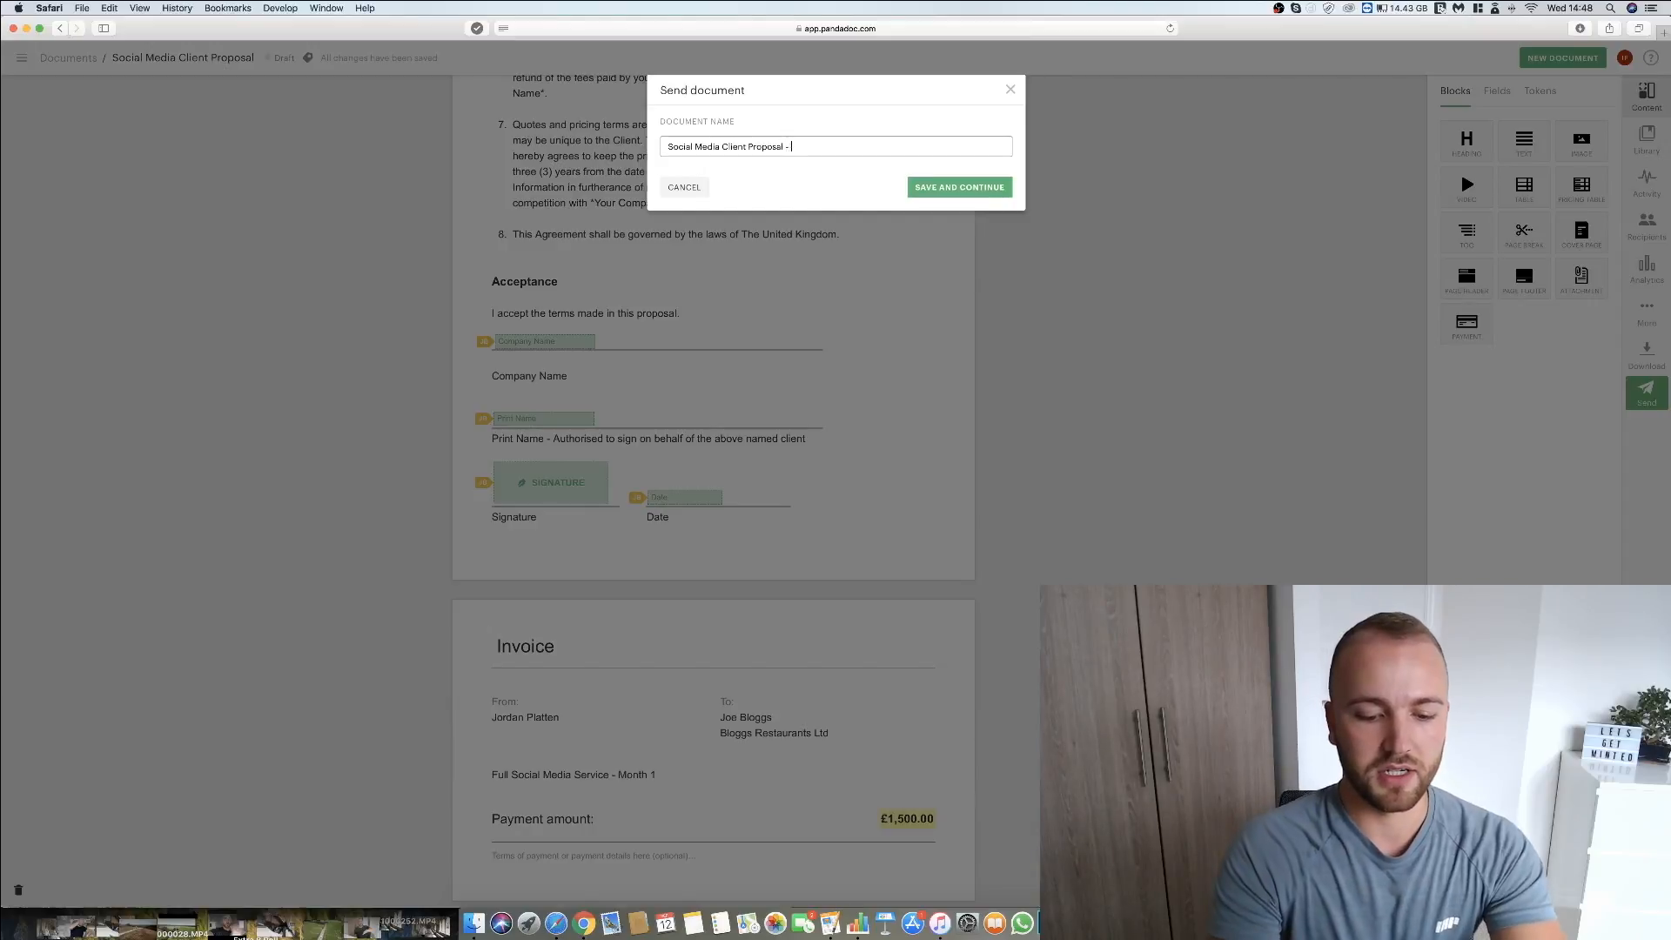
text(Joe Bloggs)
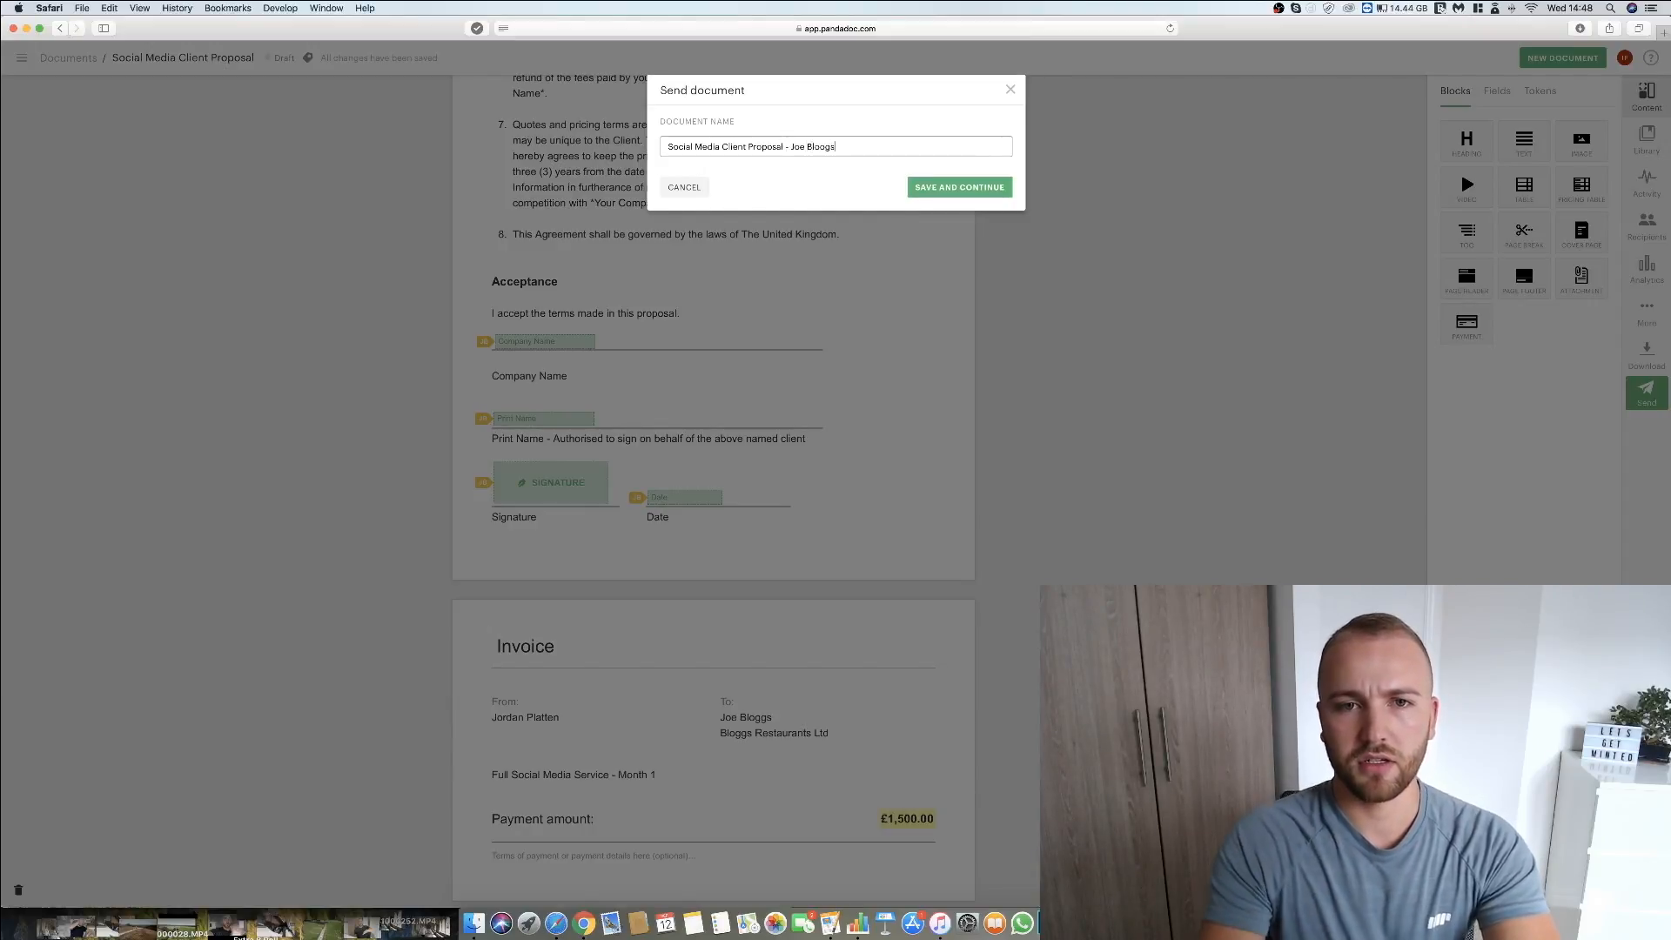
click(940, 189)
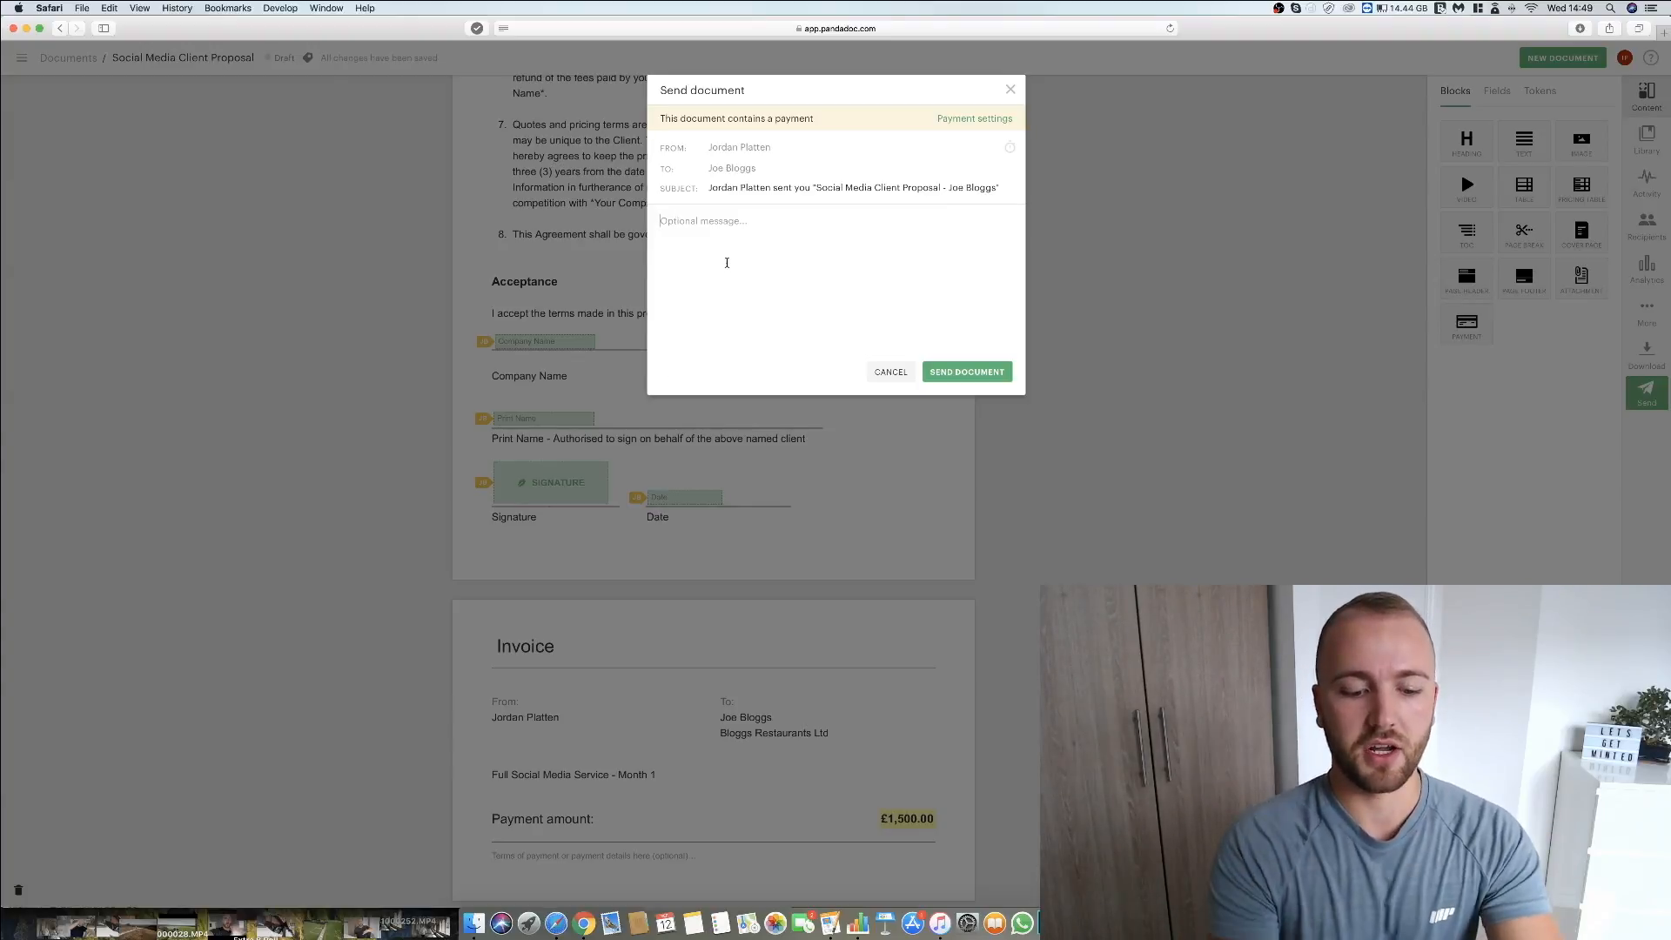
Write a message greeting the client, "Please find attached your contract & payment invoice." and "Thanks in advance," with the sender's first name, and send the document.
text(Hi Joe,  )
text(Please find attached)
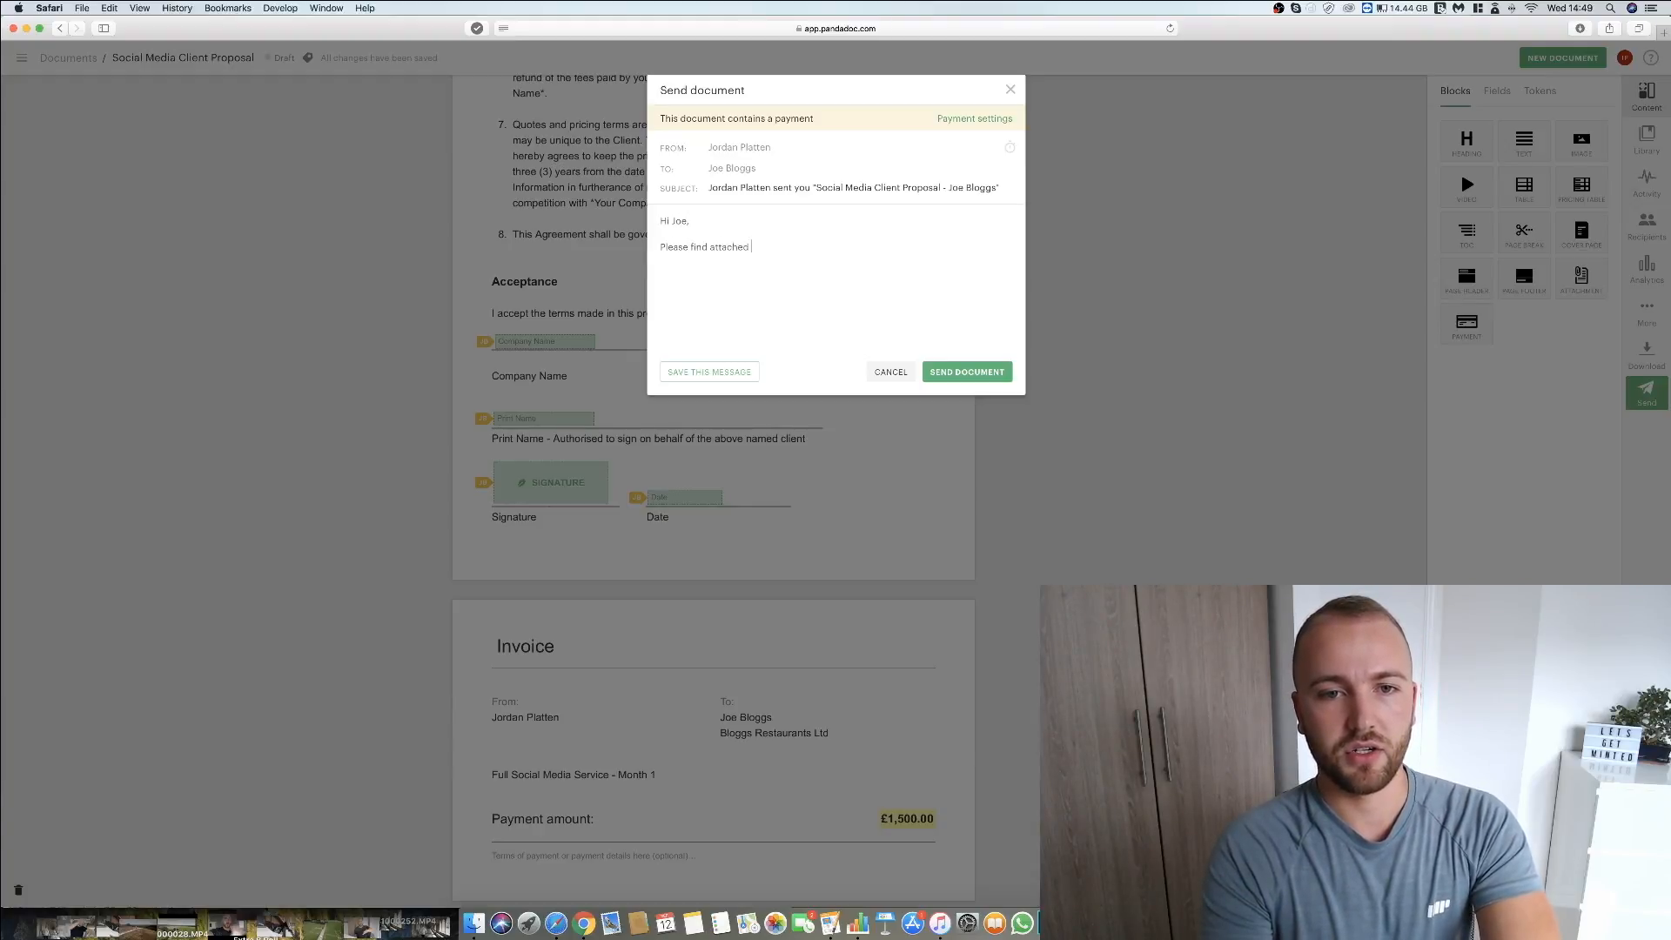
text( your contrac)
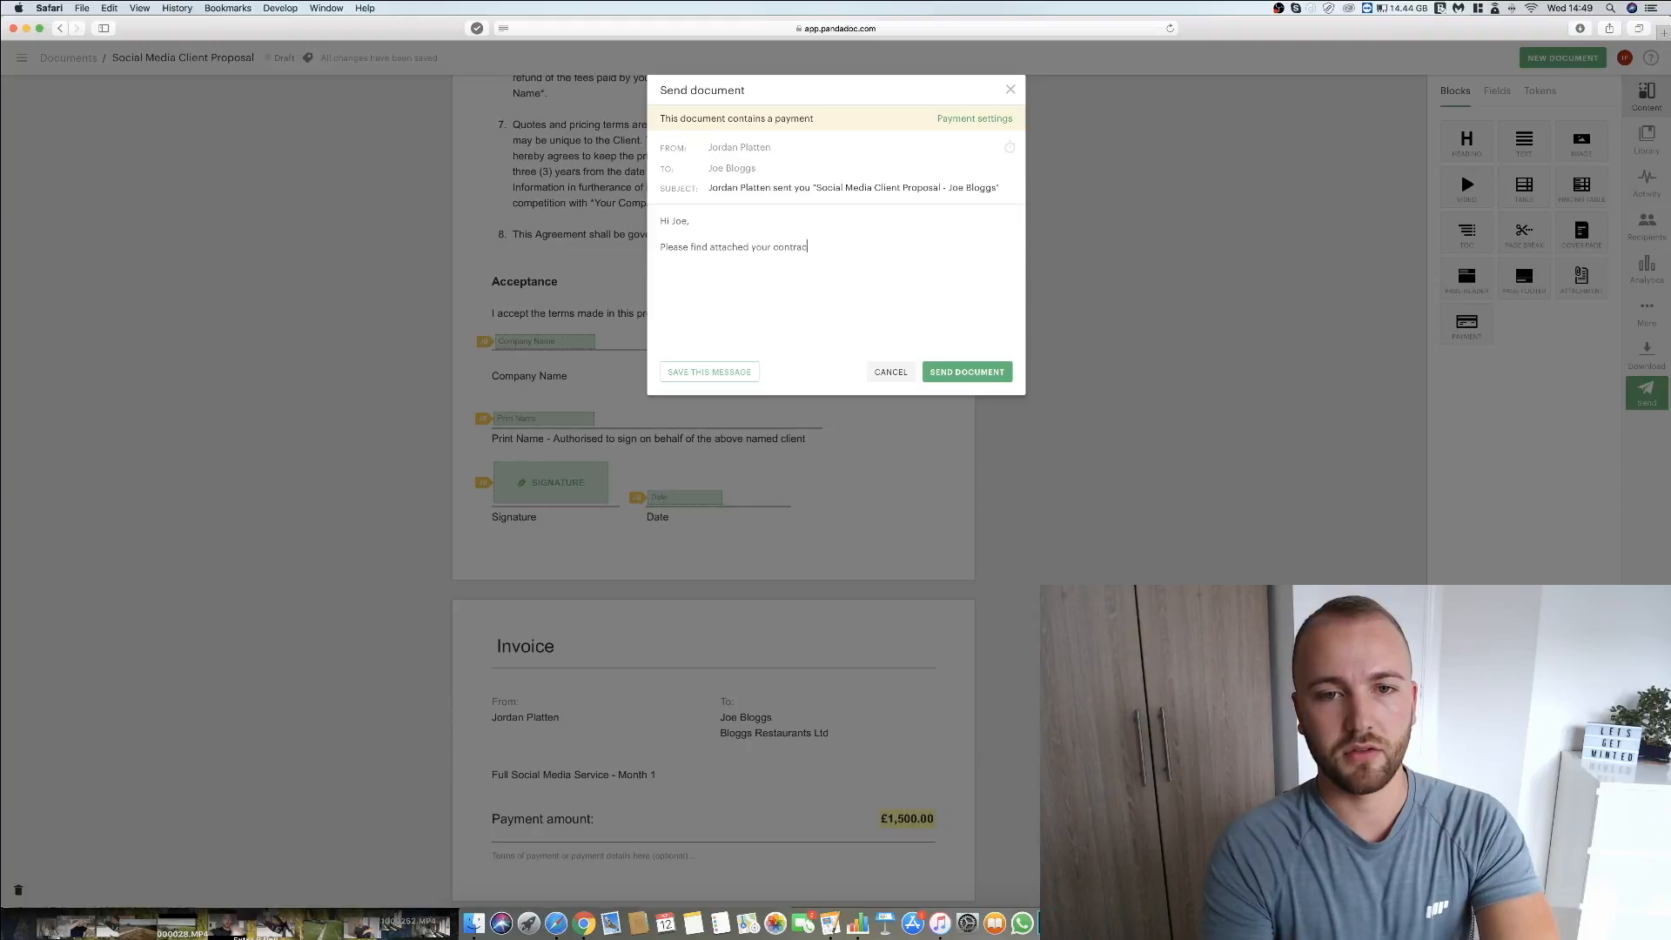
text(t & payment )
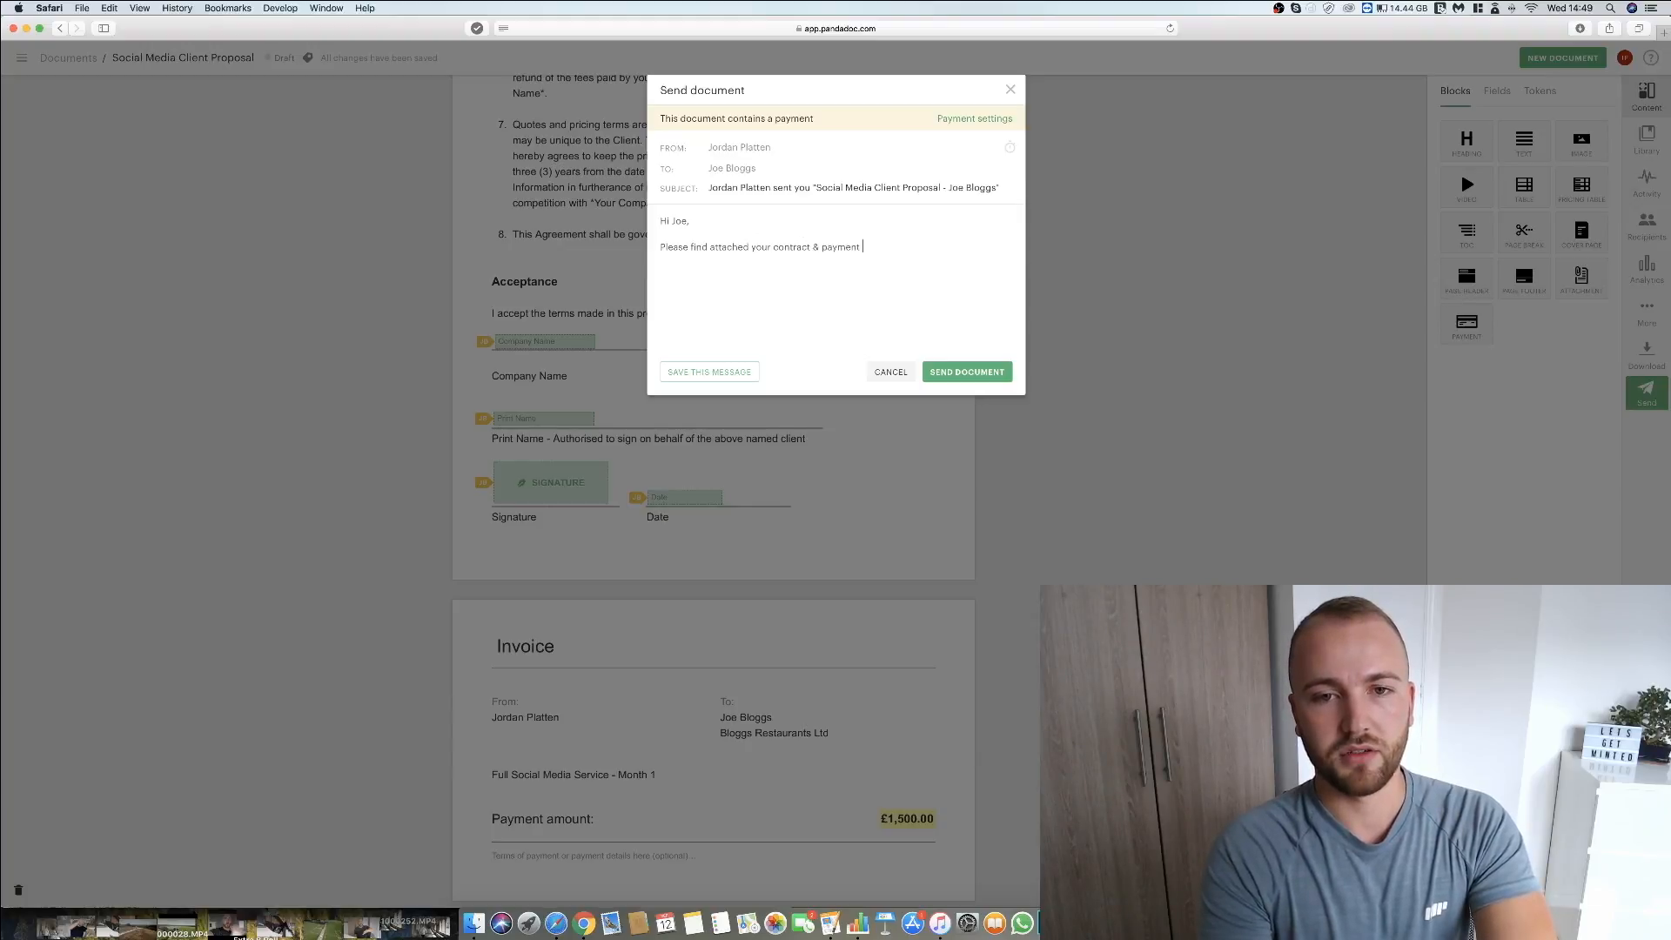
text(invoice.  )
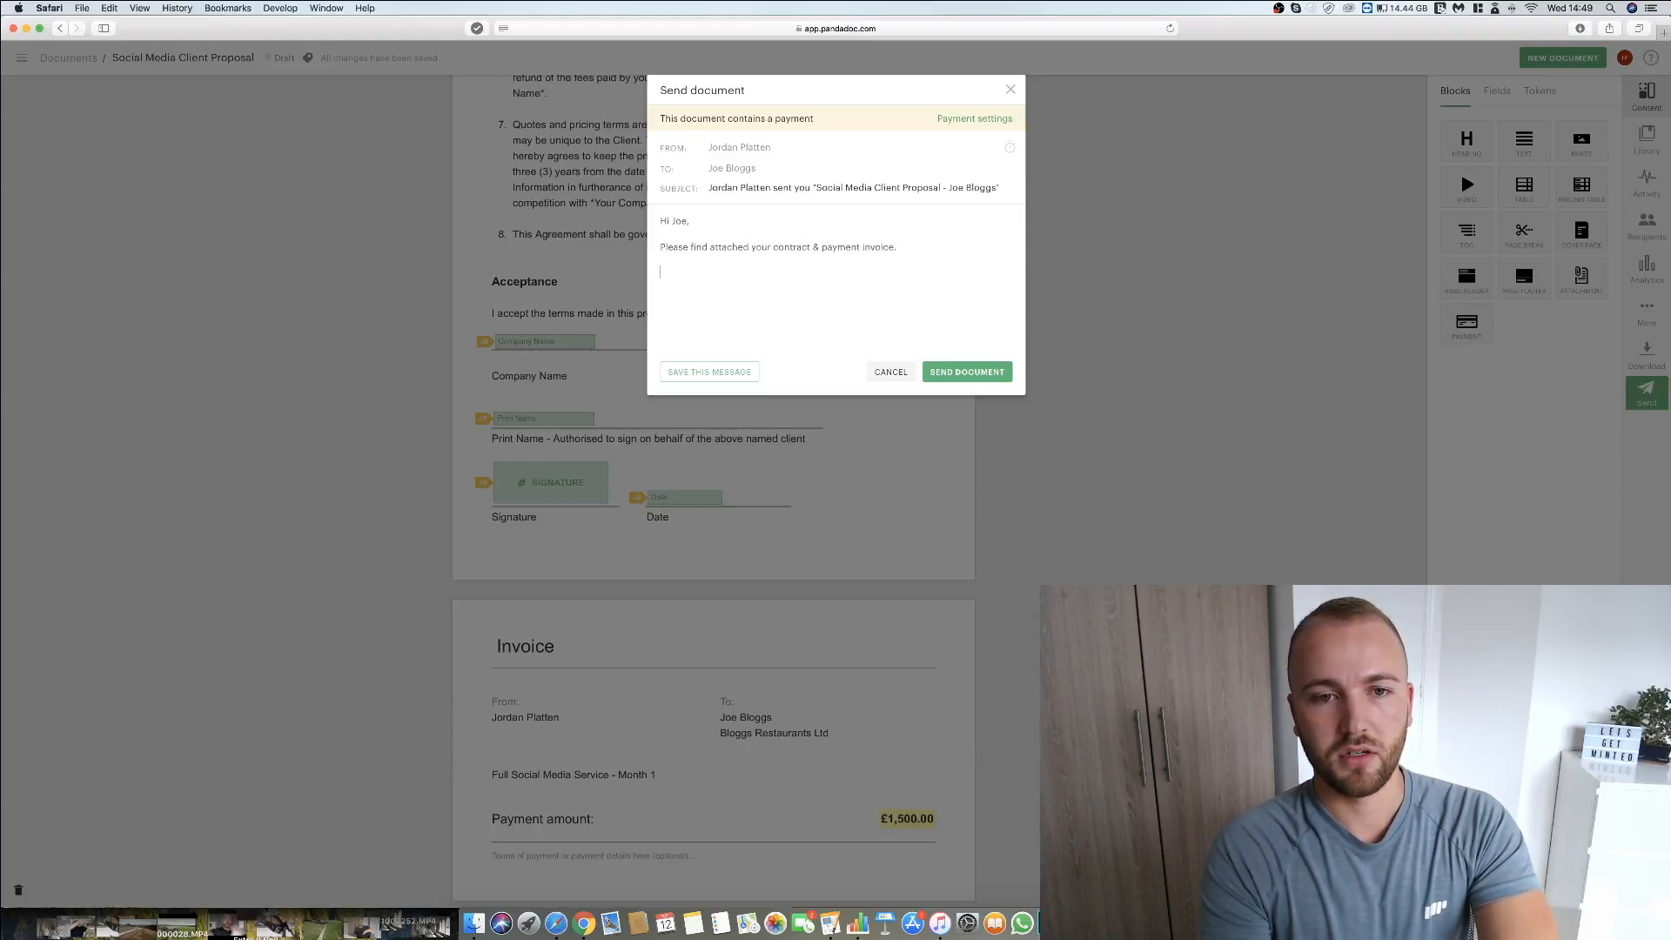
text(Thanks in advance, )
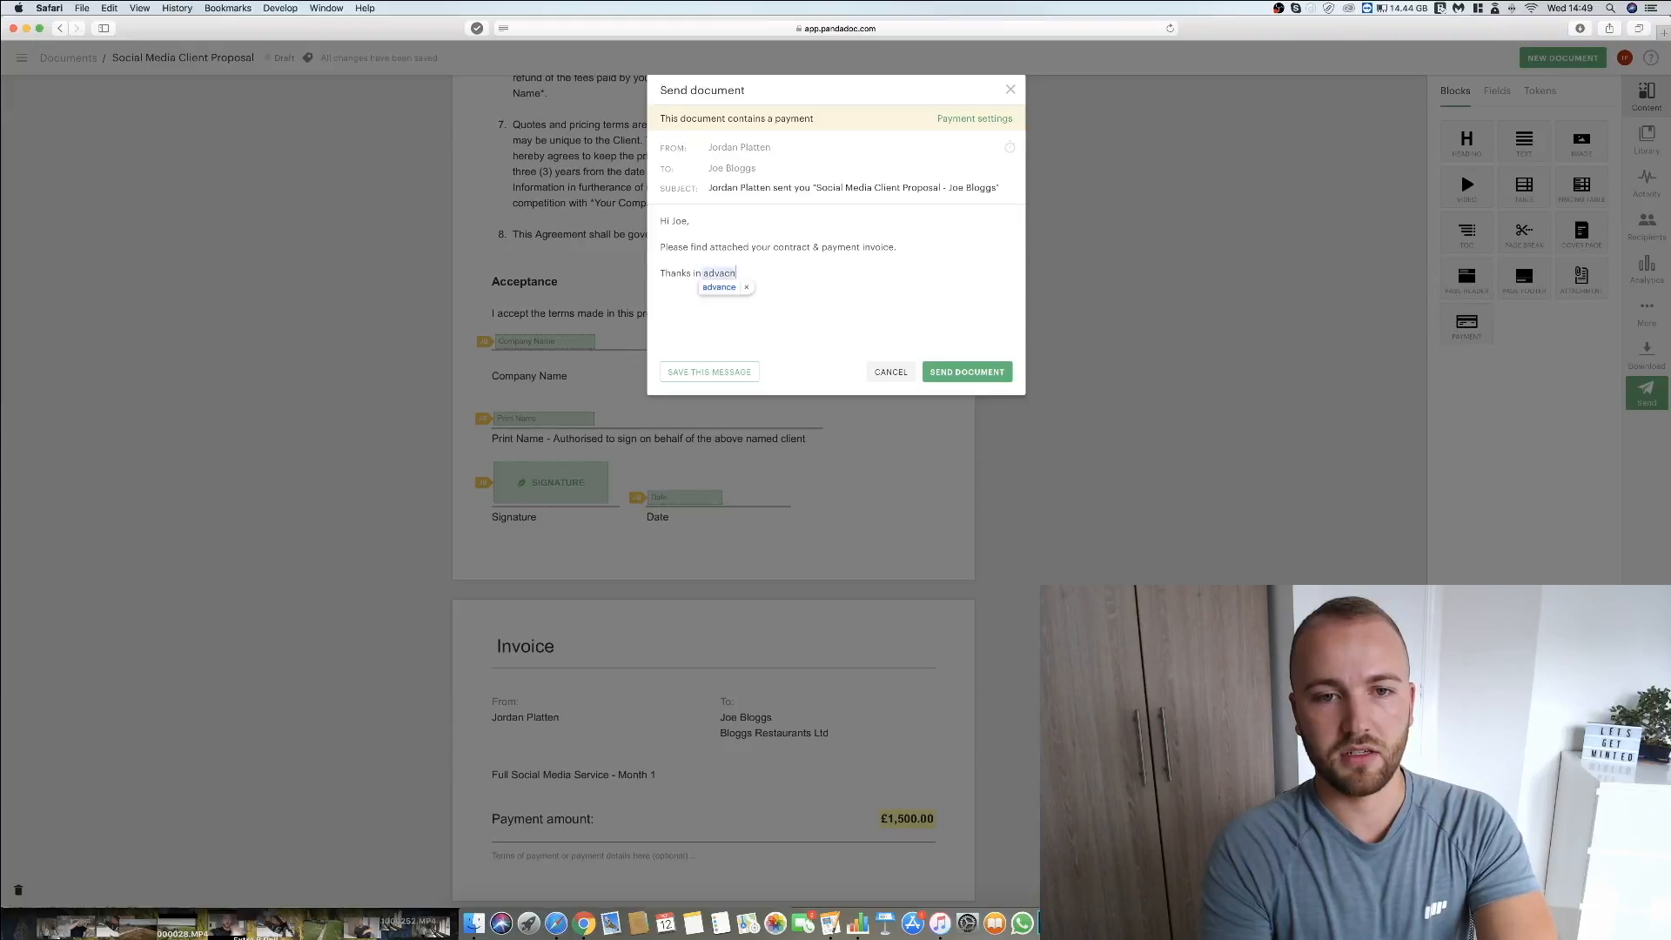
text(Jordan)
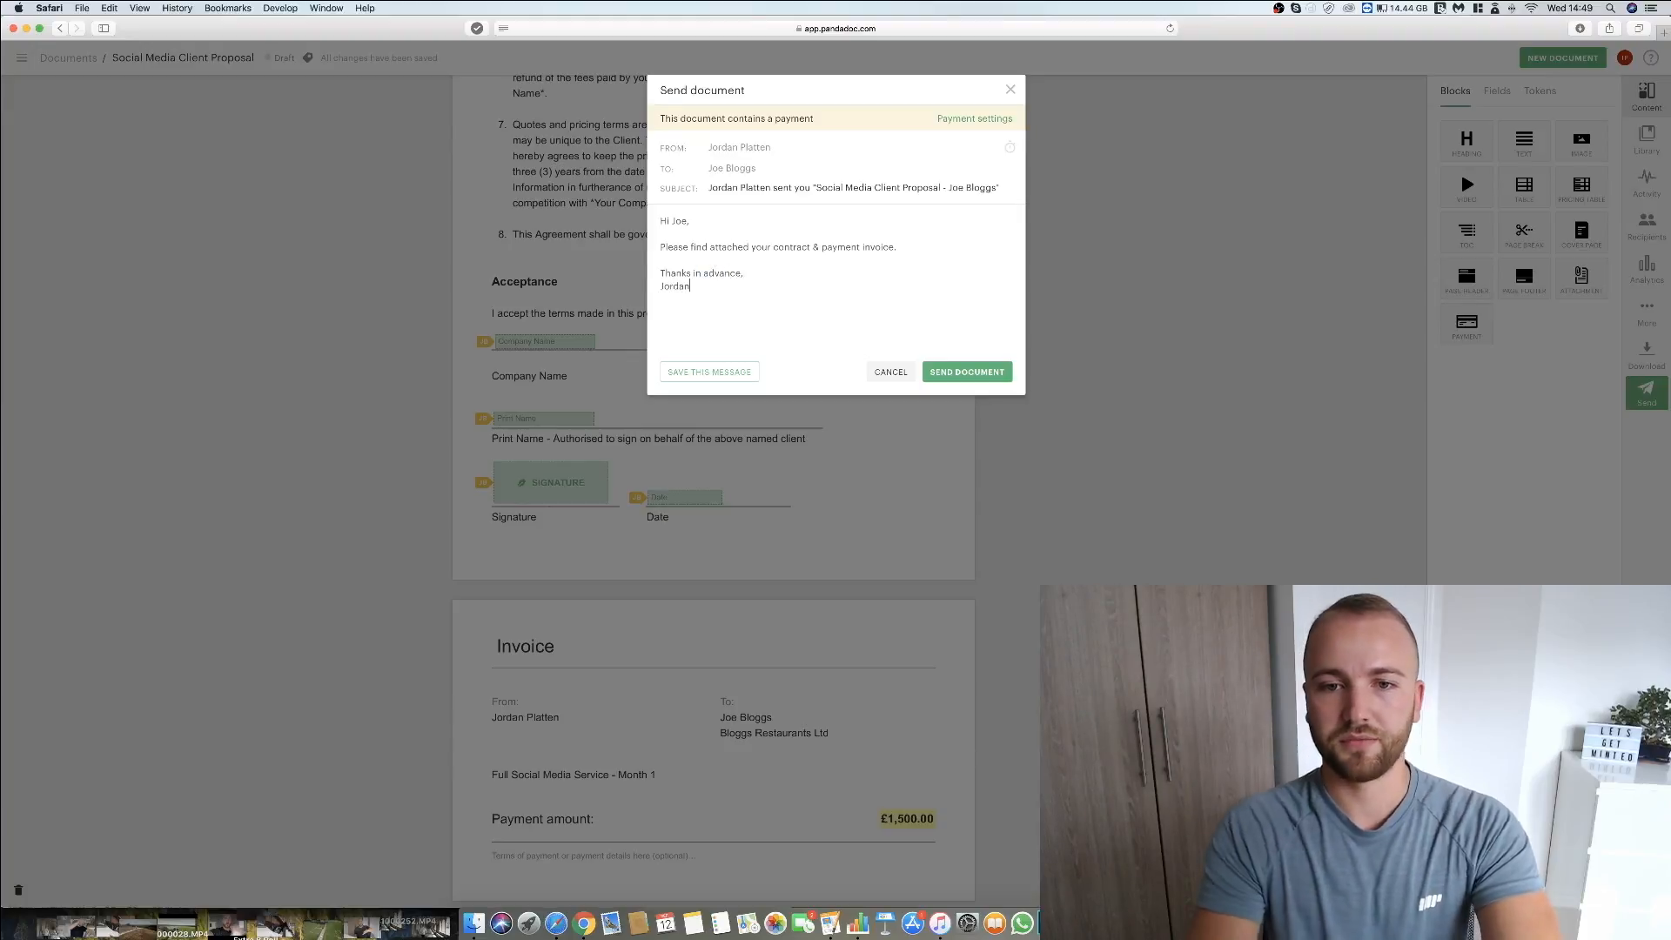
click(961, 371)
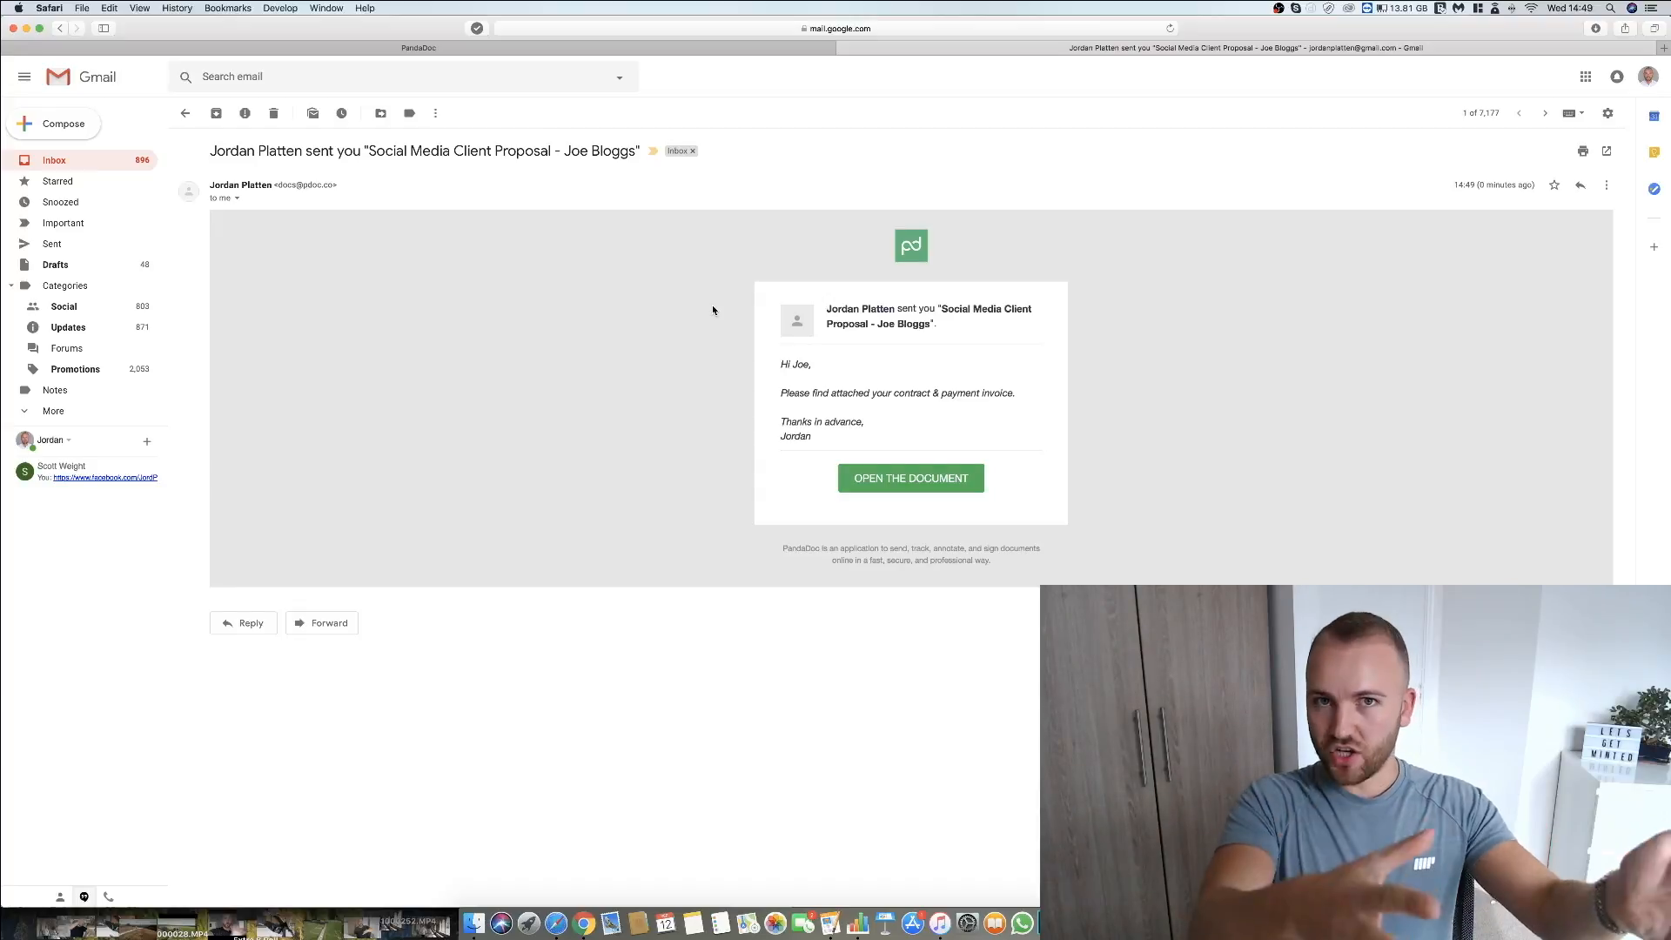
Open the proposal from the received Gmail message and fill Company Name and Print Name with placeholder text and Date with 09/12/2018.
click(939, 485)
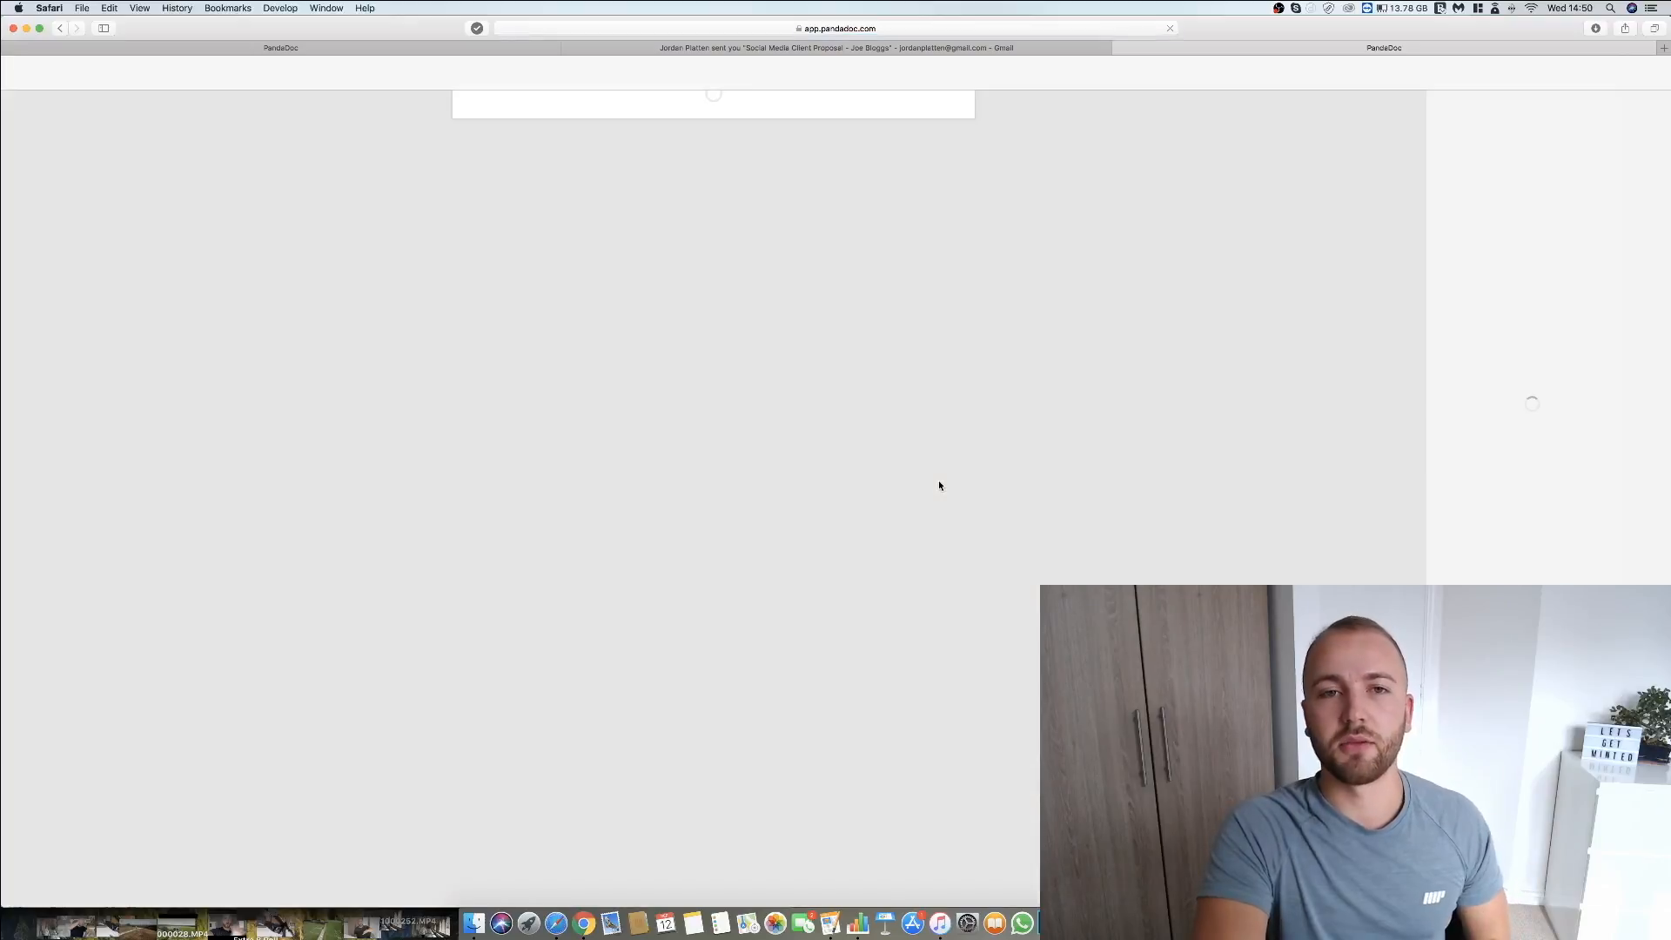
scroll(939, 484, down, 20)
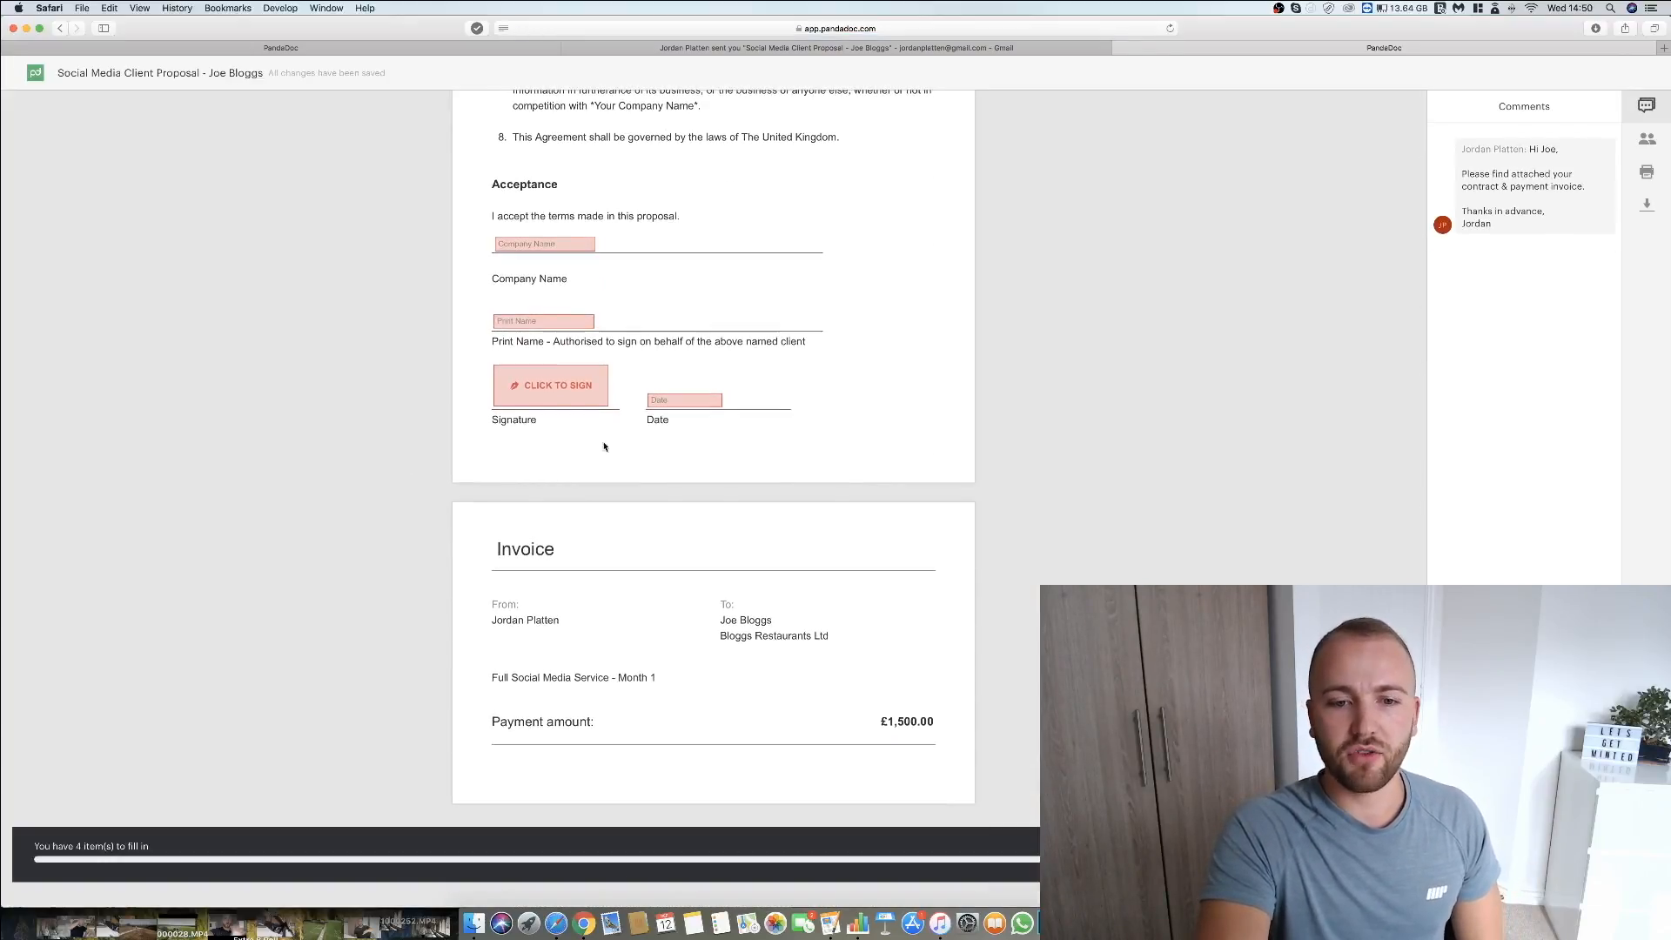
click(545, 243)
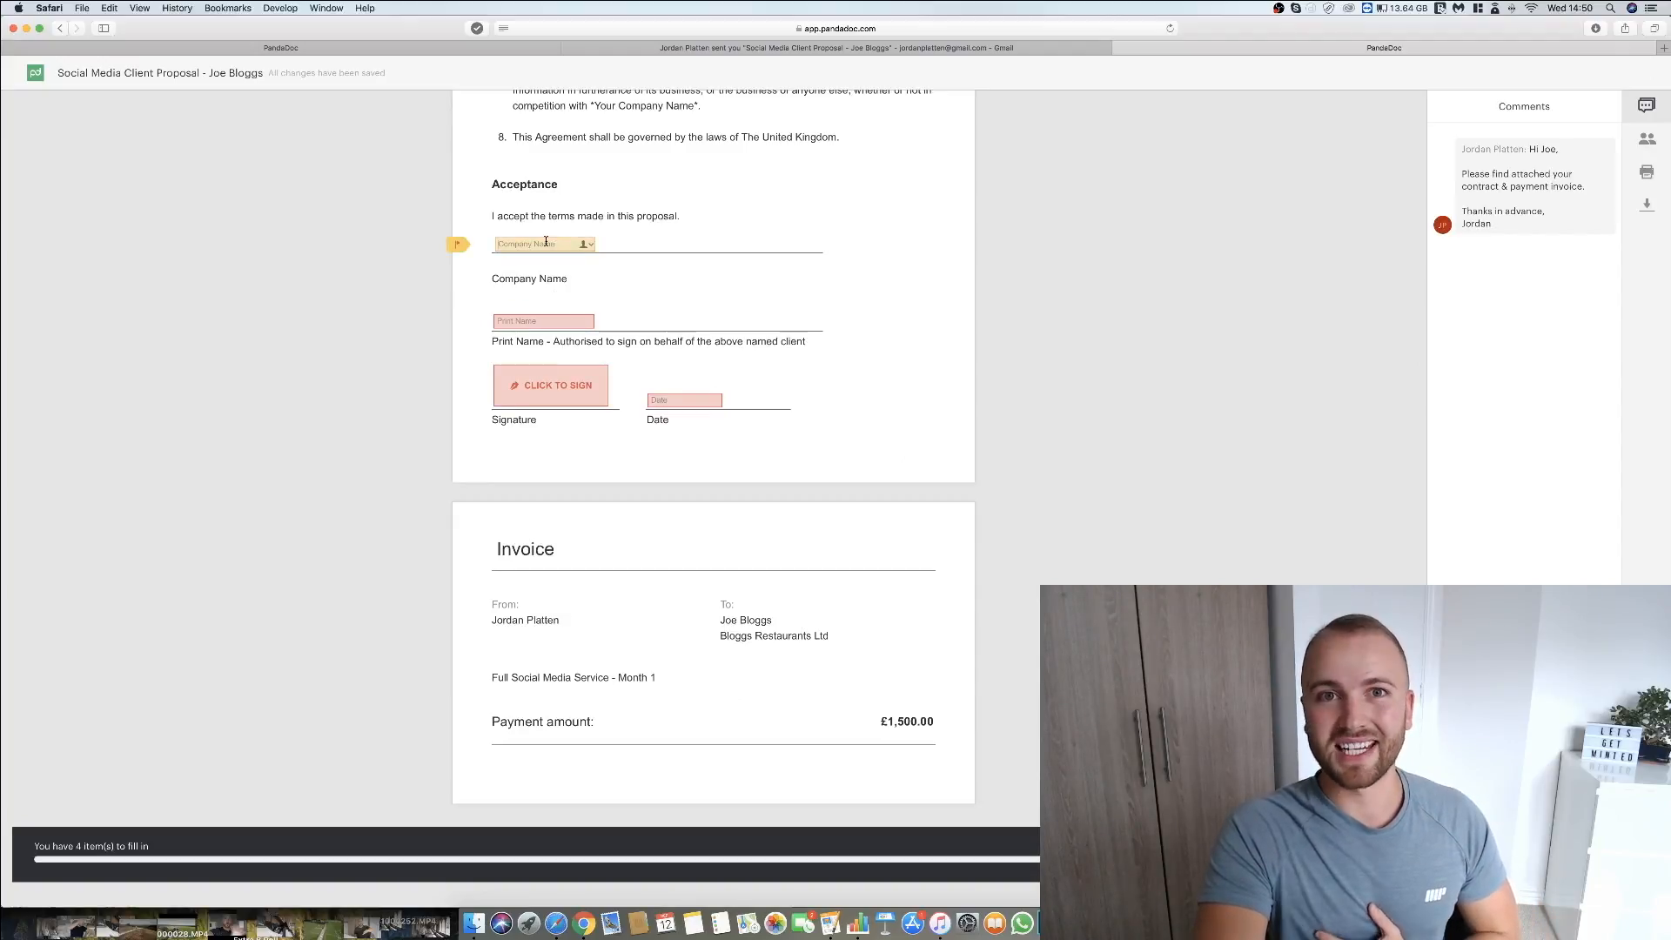
text(Blo)
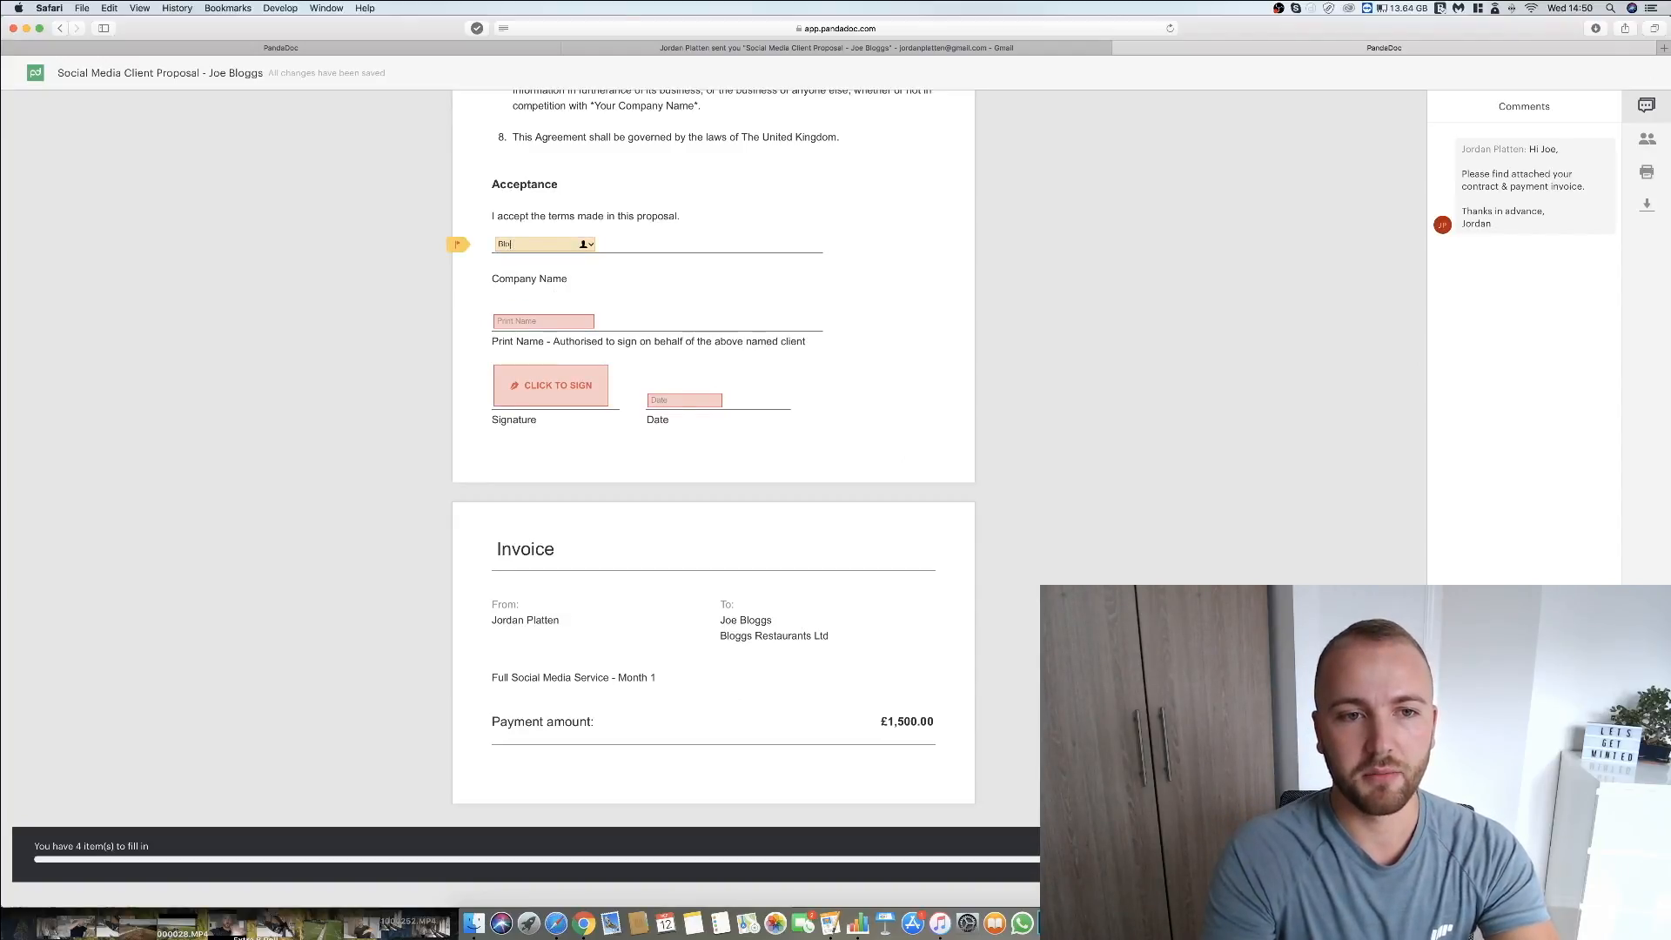
text(ggsd Rsdgsdg)
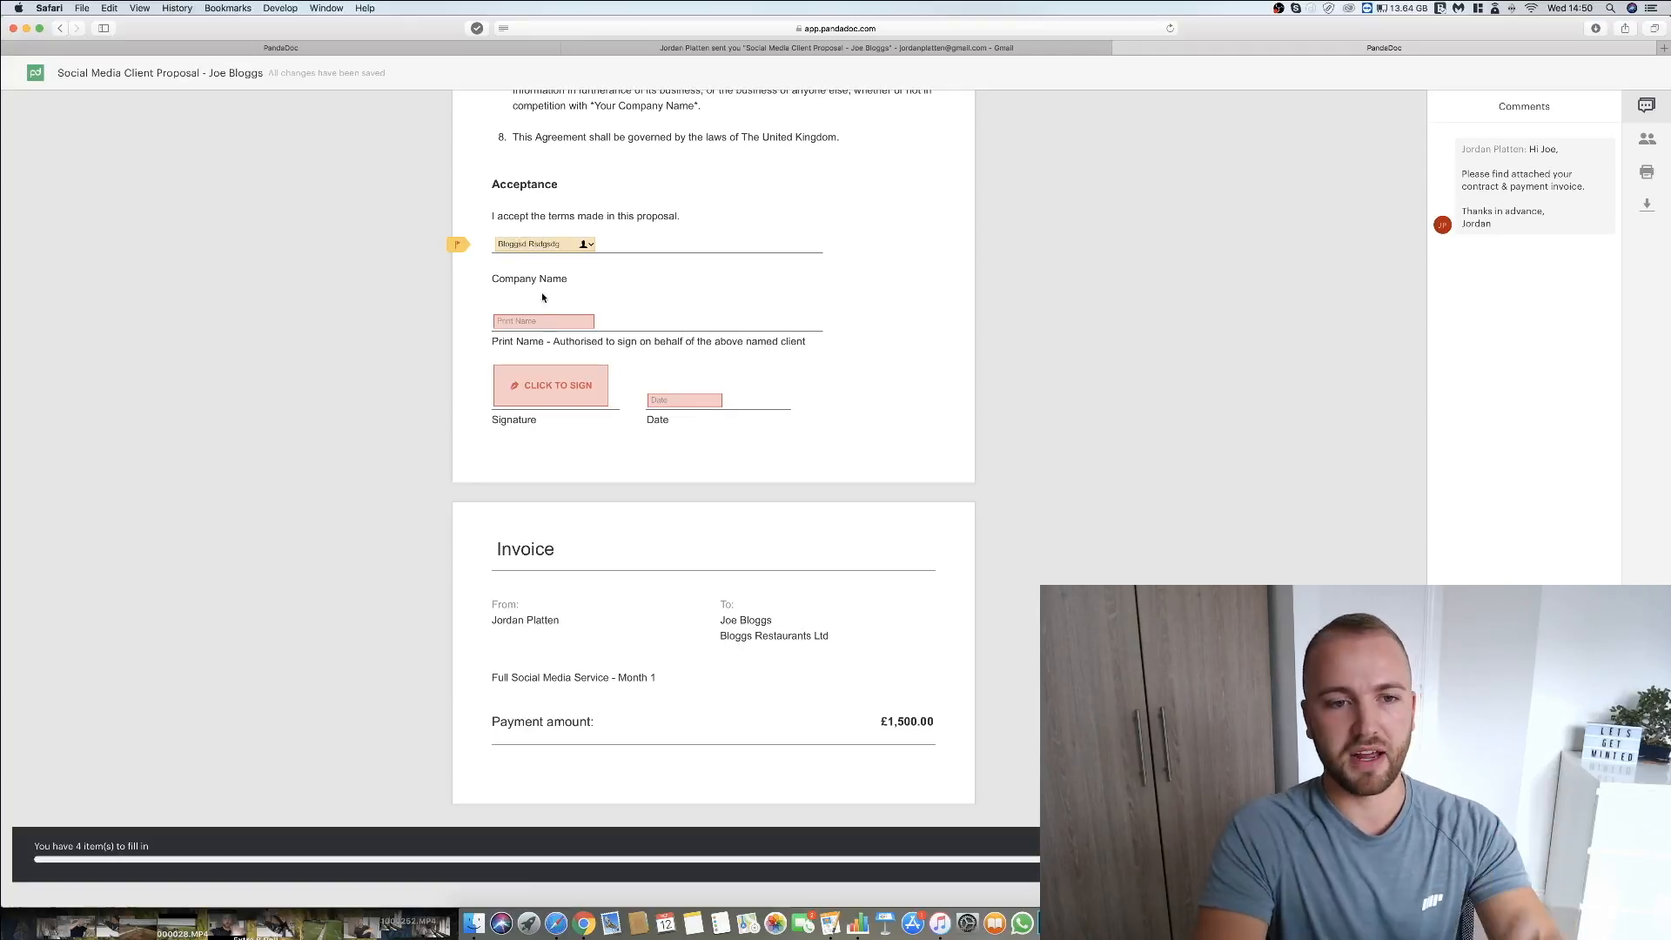
click(542, 321)
text(fhsfghsfghj)
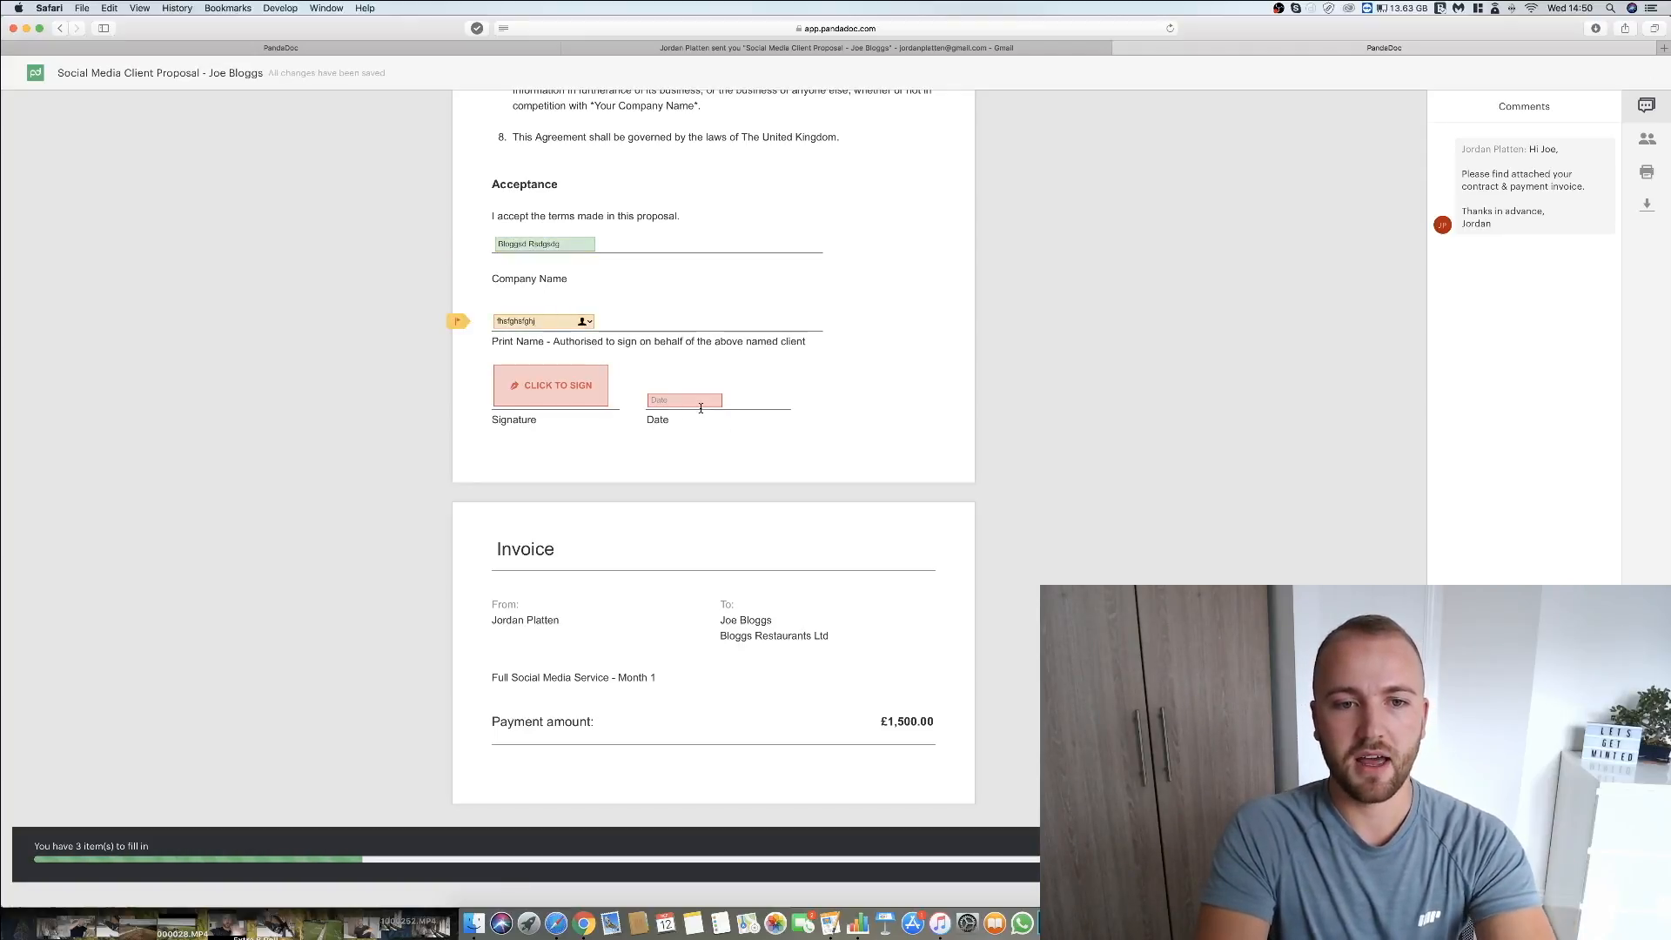
click(696, 402)
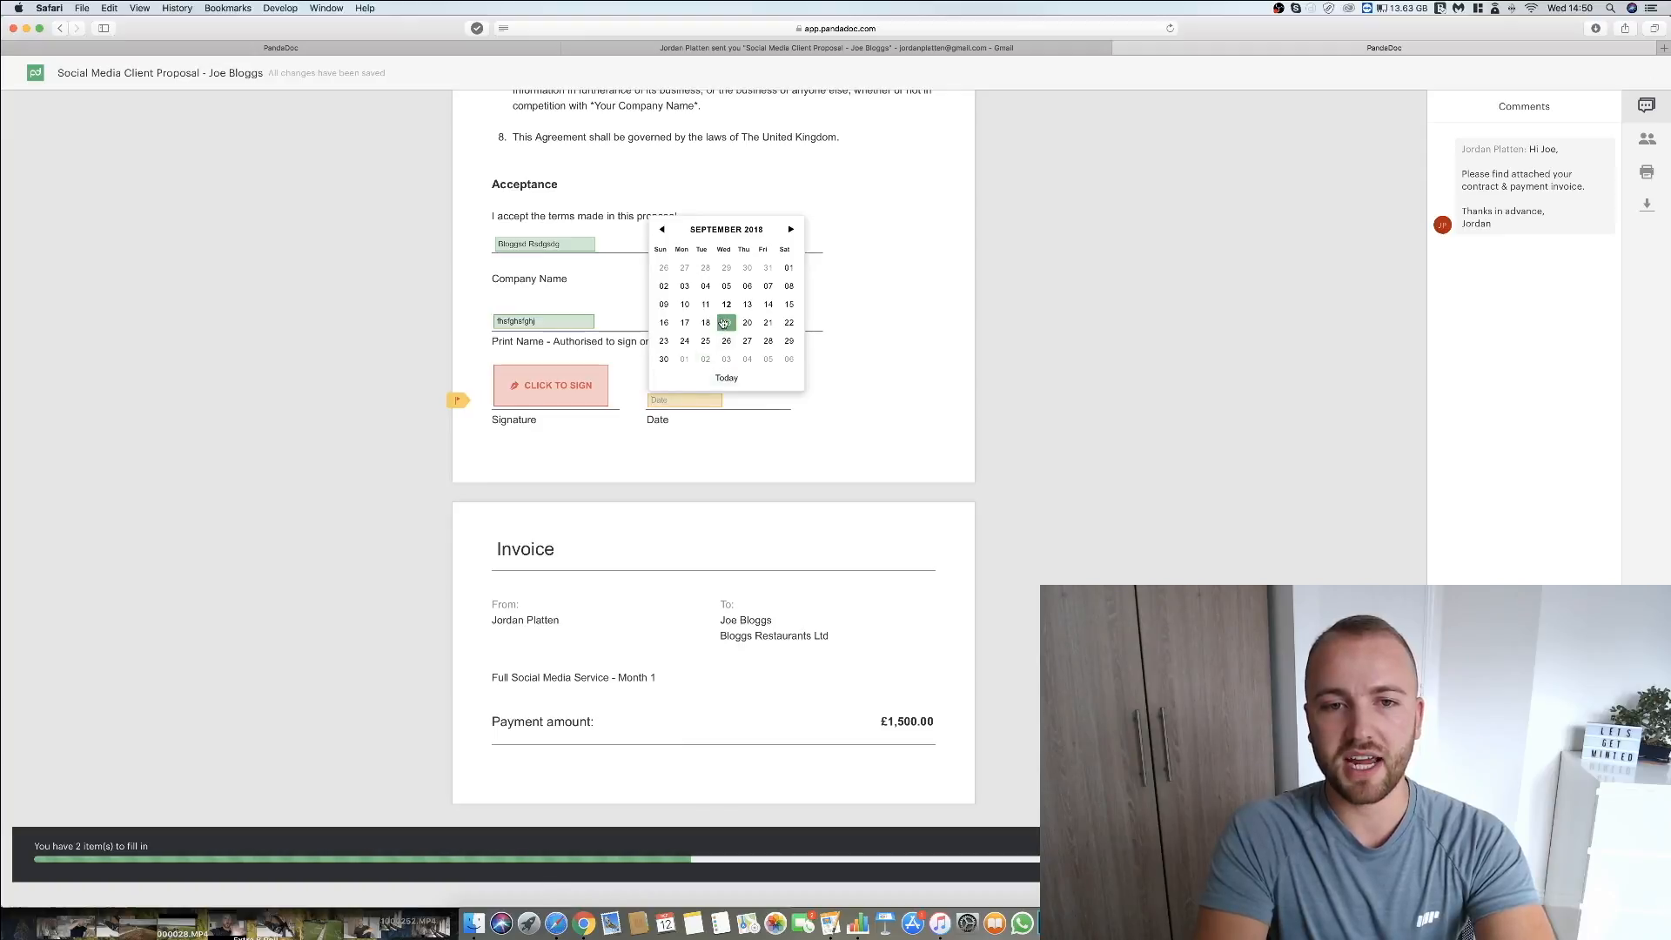
click(722, 323)
Look through the draw, type and upload signature options, draw a freehand signature for the Signature field and accept it.
click(550, 384)
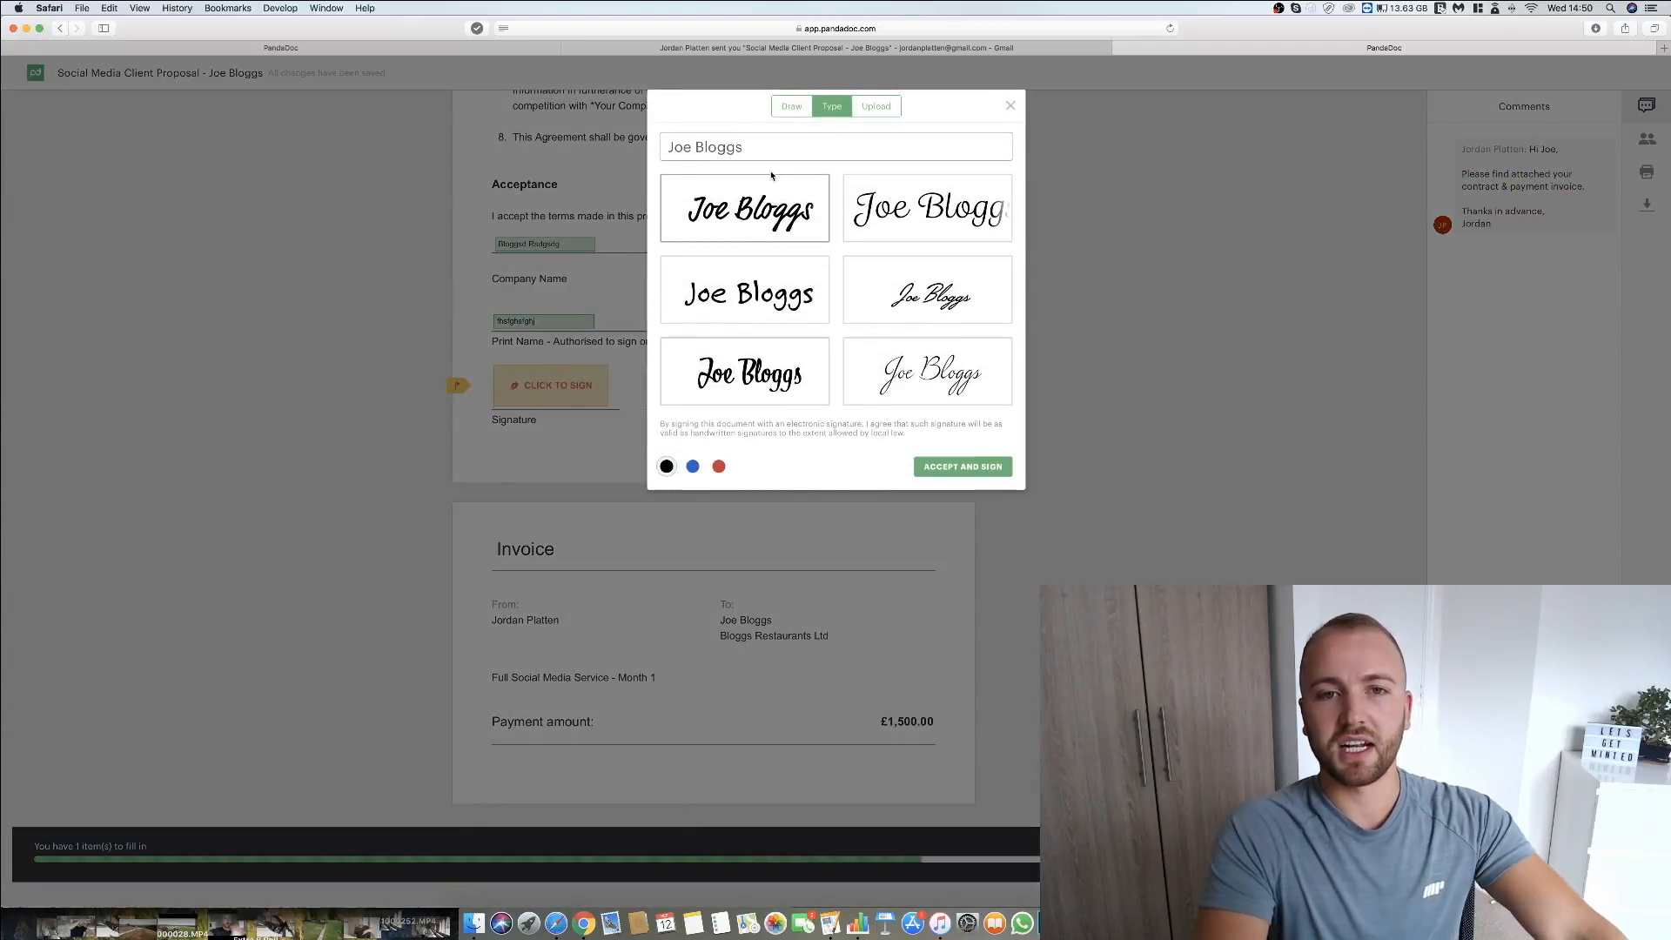
click(791, 107)
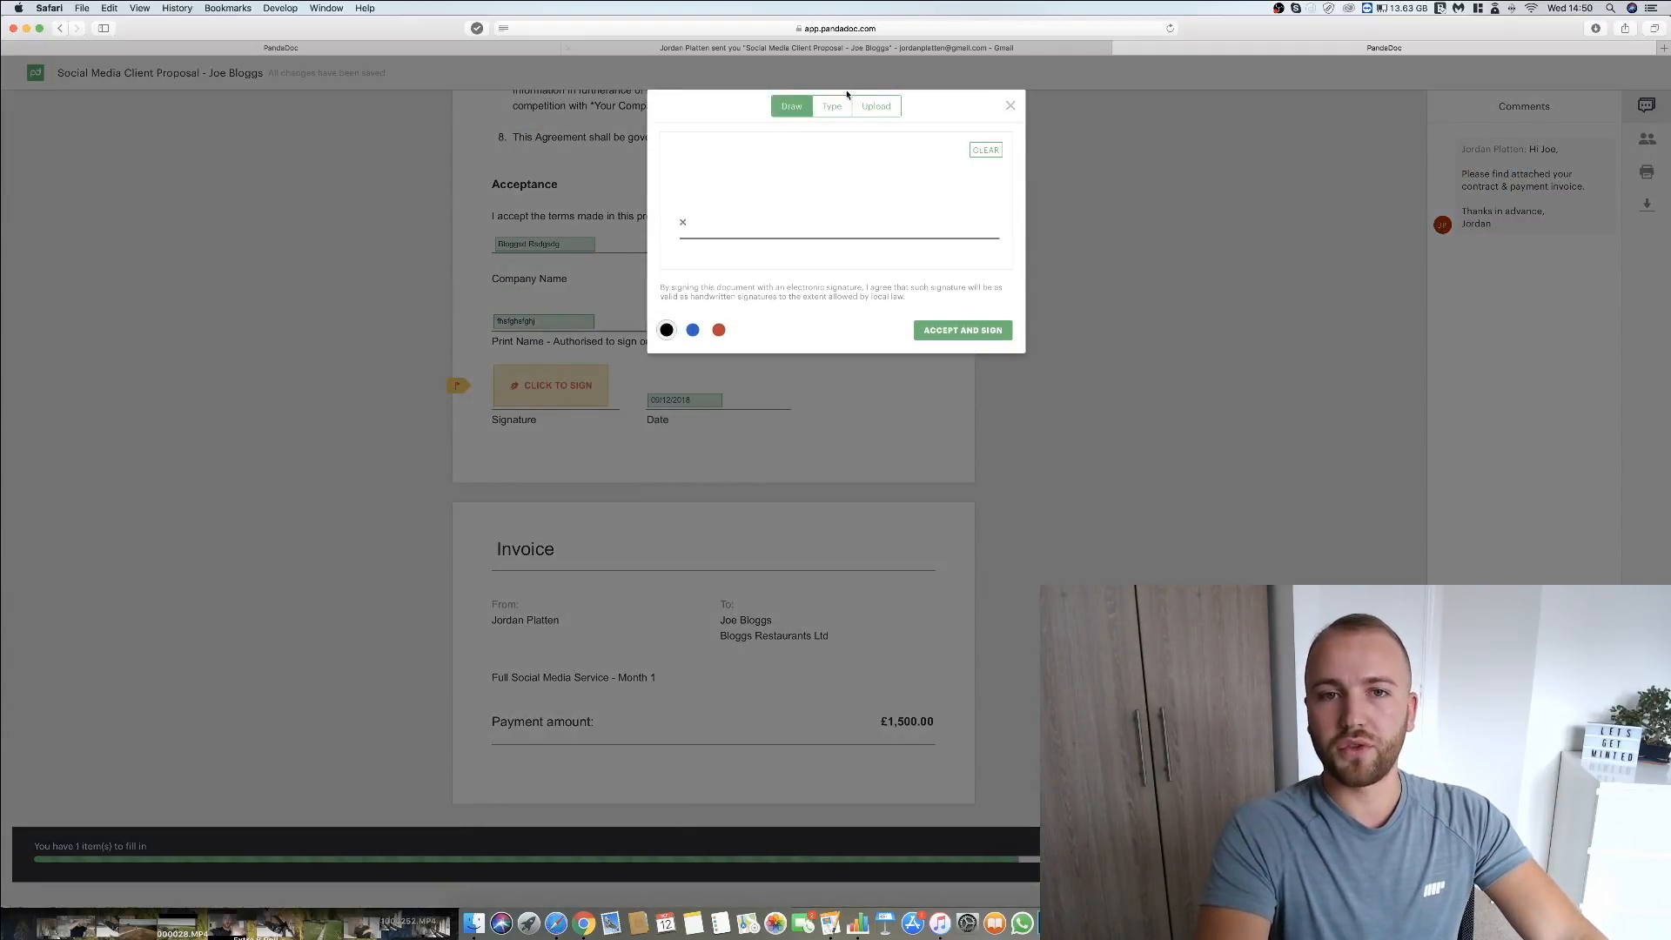
click(837, 105)
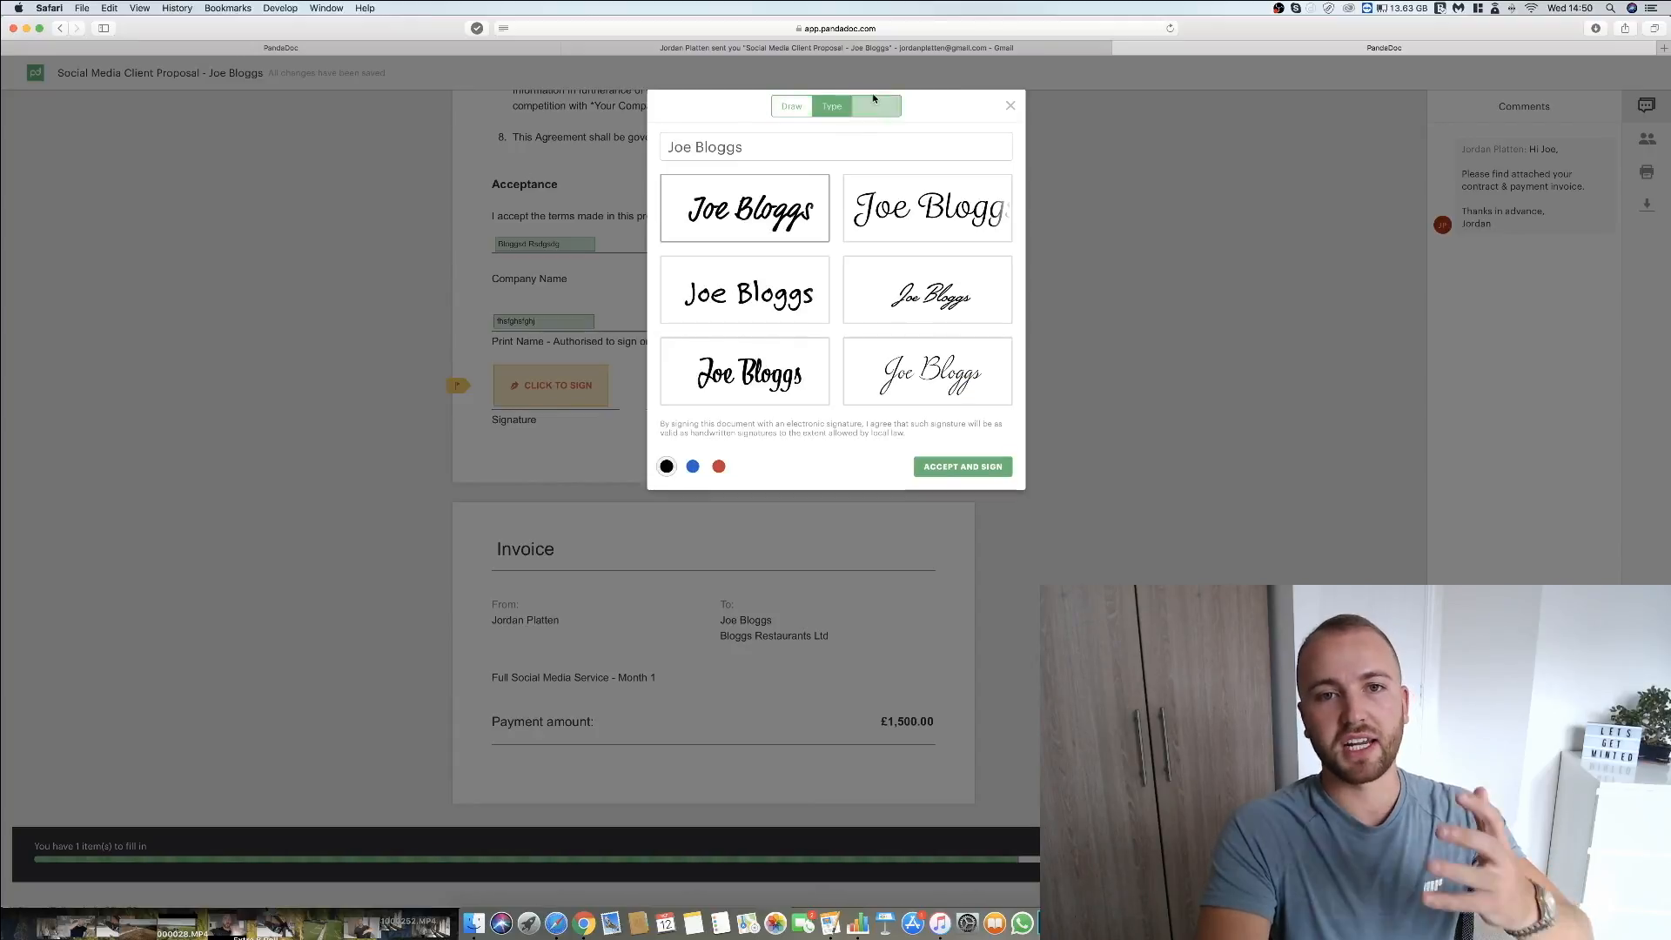
click(873, 105)
click(791, 105)
mouse_move(787, 177)
mouse_down()
mouse_move(888, 148)
mouse_move(794, 196)
mouse_move(905, 223)
mouse_up()
click(992, 337)
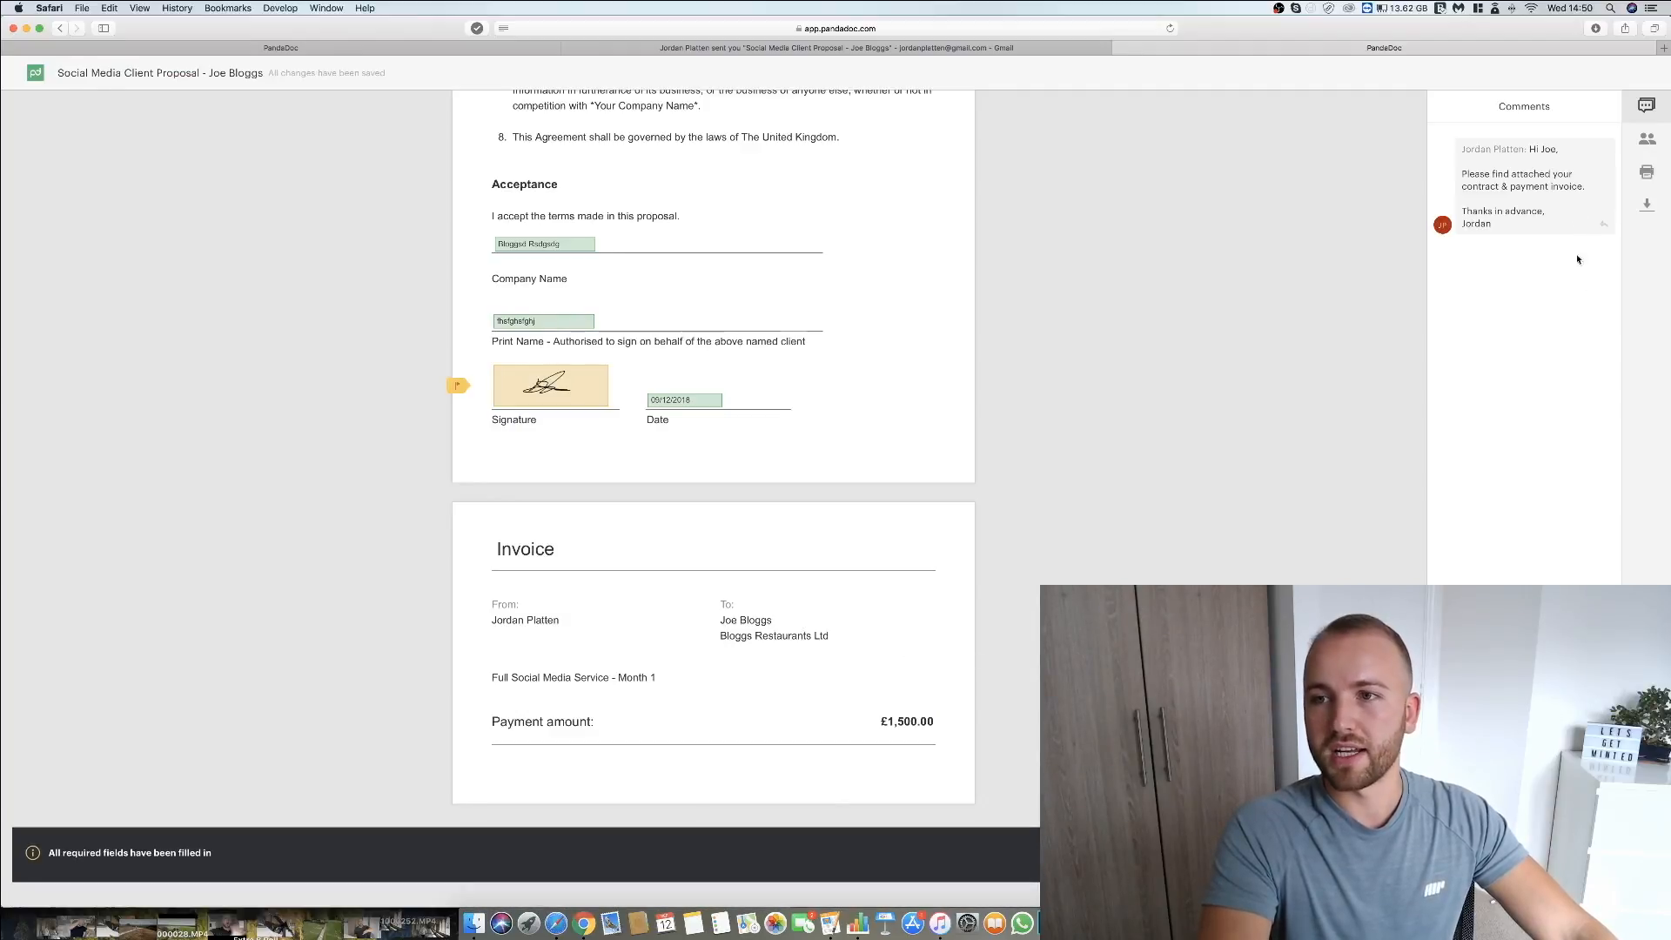
Continue from the signed proposal to the card payment form and start on the cardholder name.
scroll(783, 591, down, 2)
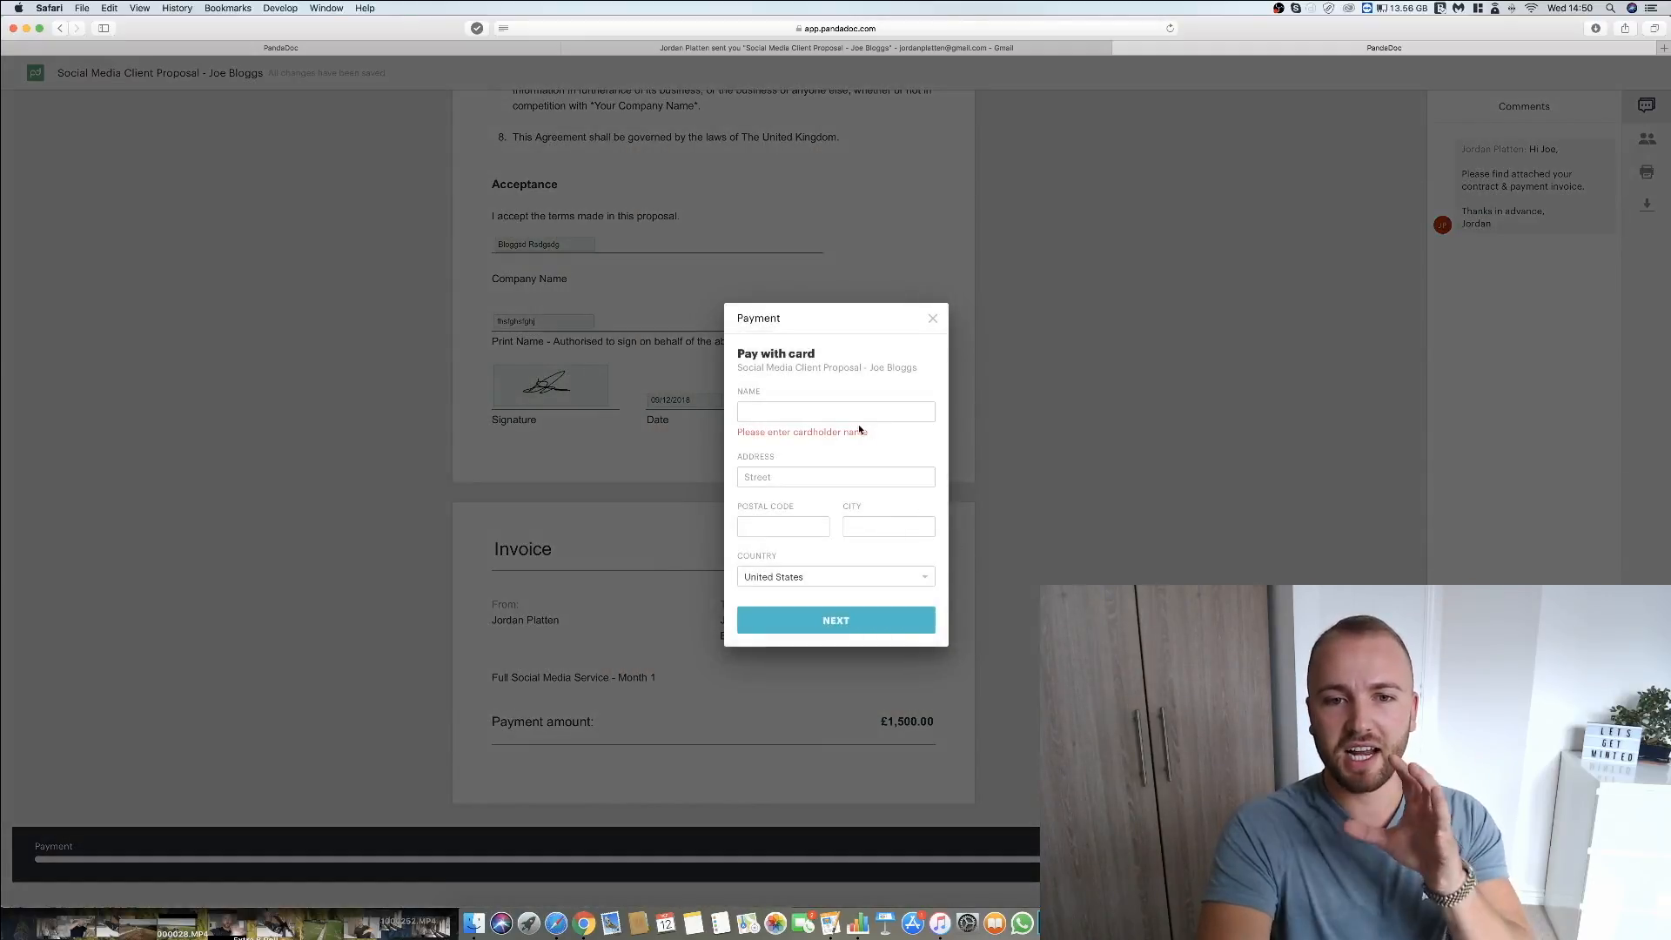
click(858, 419)
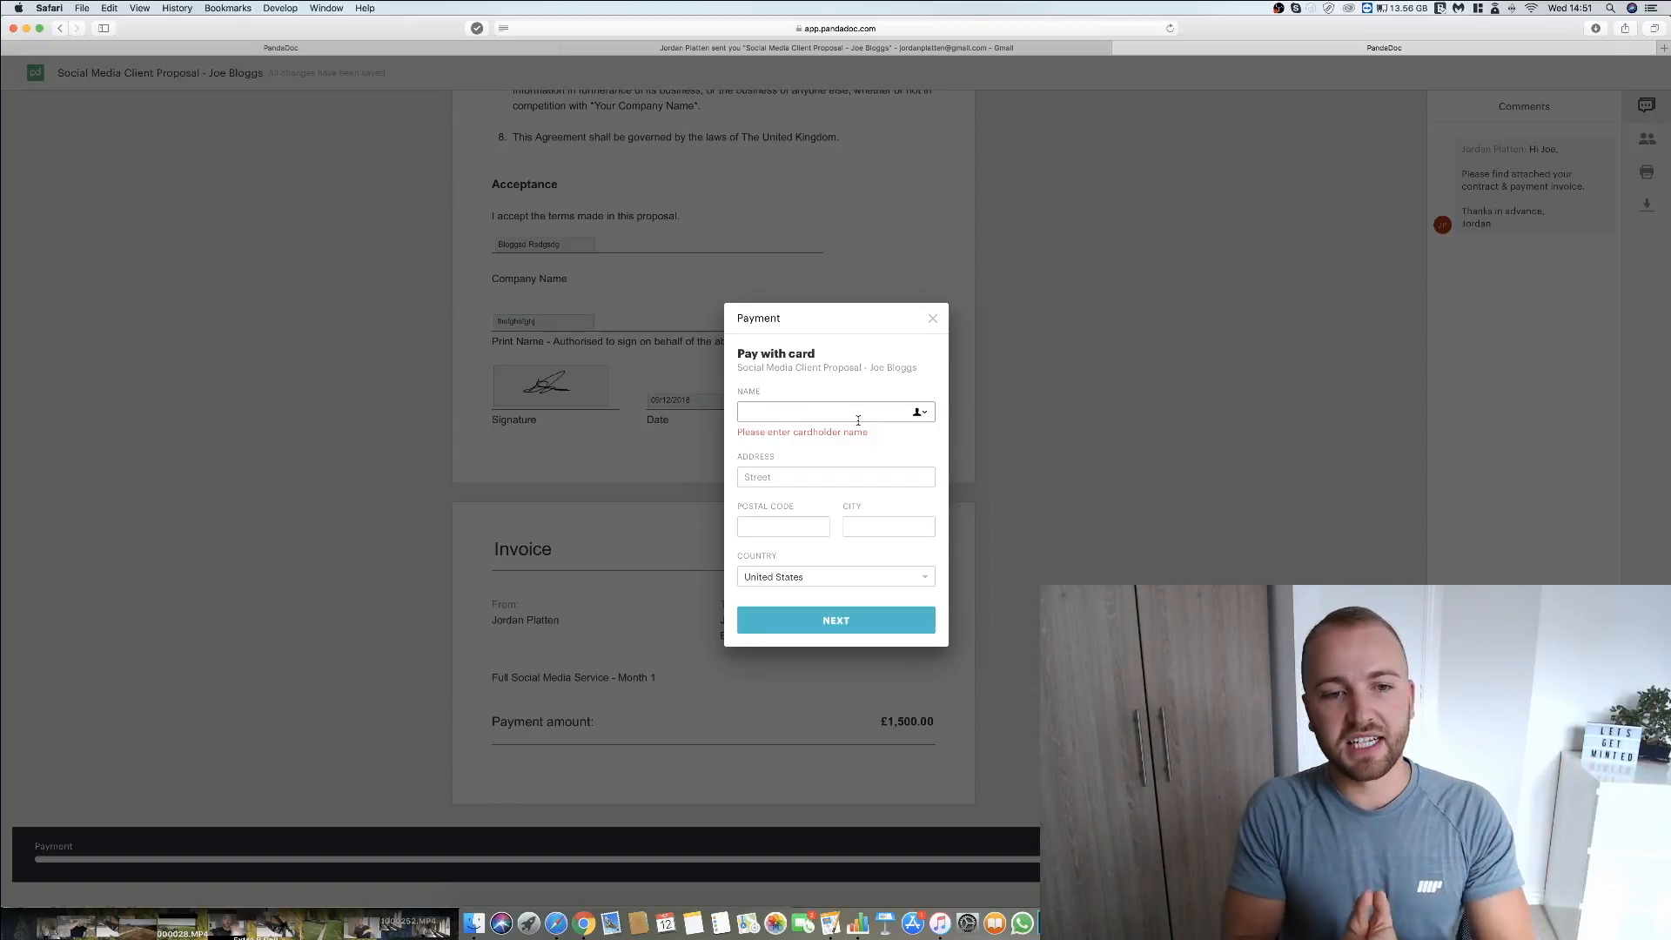
click(858, 421)
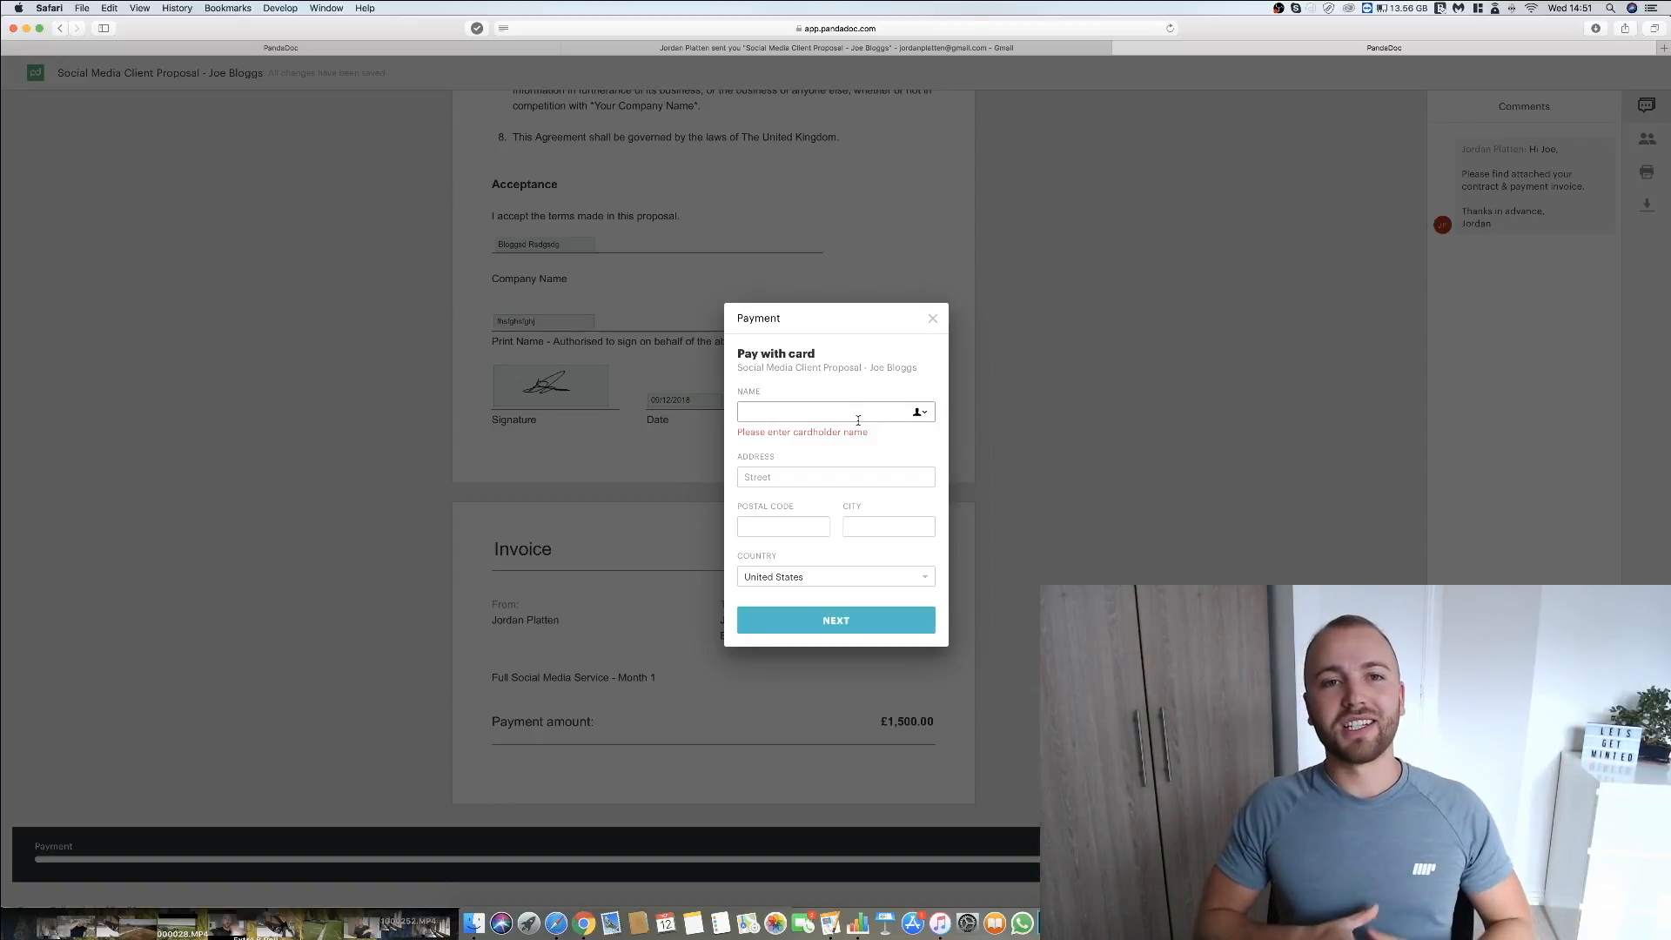